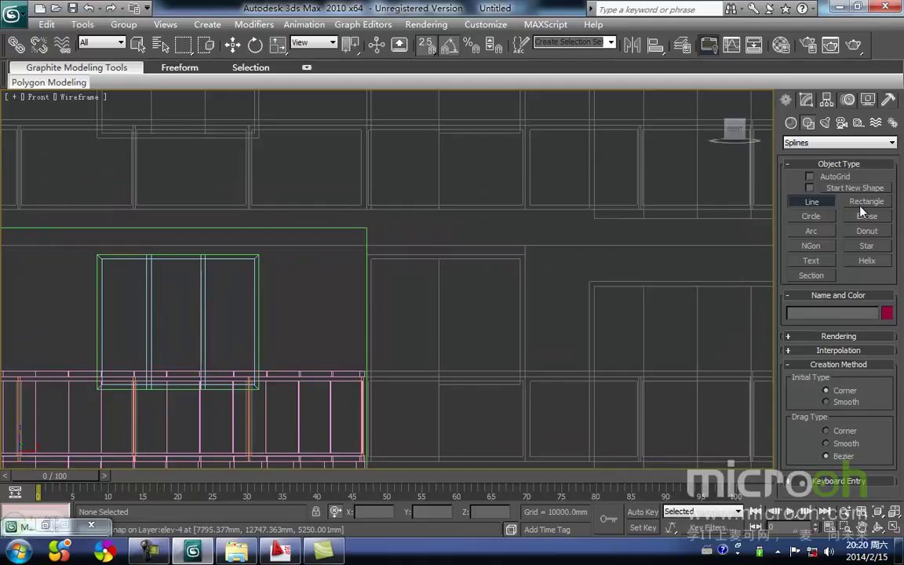
Trace the wall strip above the notched window opening with a rectangle about 300 mm by 1760 mm
left_click_drag(527, 253, 368, 227)
middle_click_drag(417, 279, 417, 176)
middle_click_drag(481, 317, 483, 288)
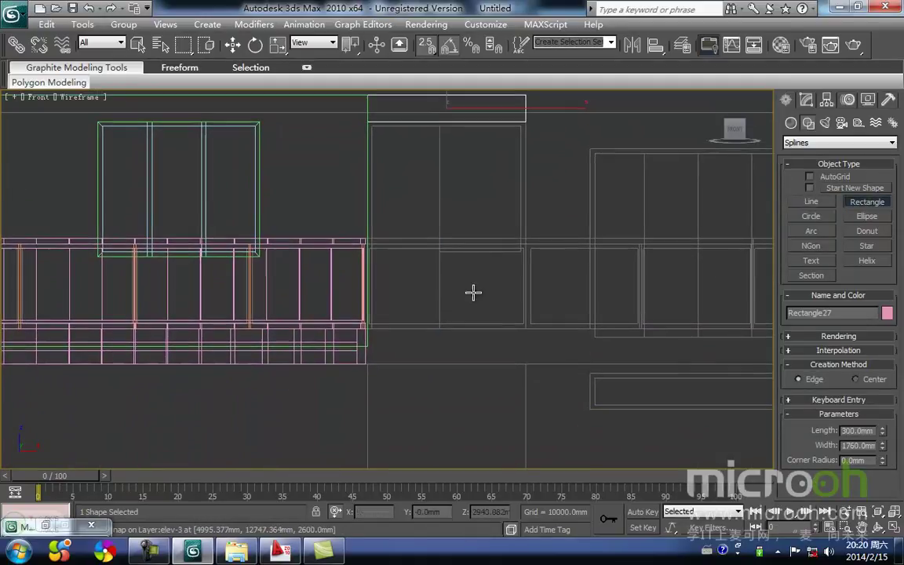
Trace the L-shaped wall area below the window opening as a closed line belonging to the same shape as the rectangle
left_click(813, 202)
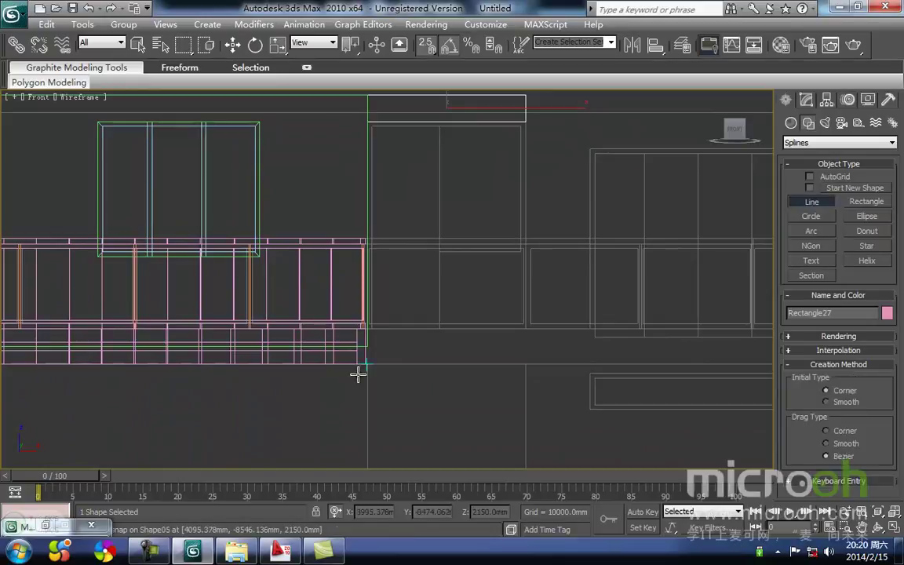
scroll(535, 258, "up", 3)
middle_click_drag(453, 264, 430, 343)
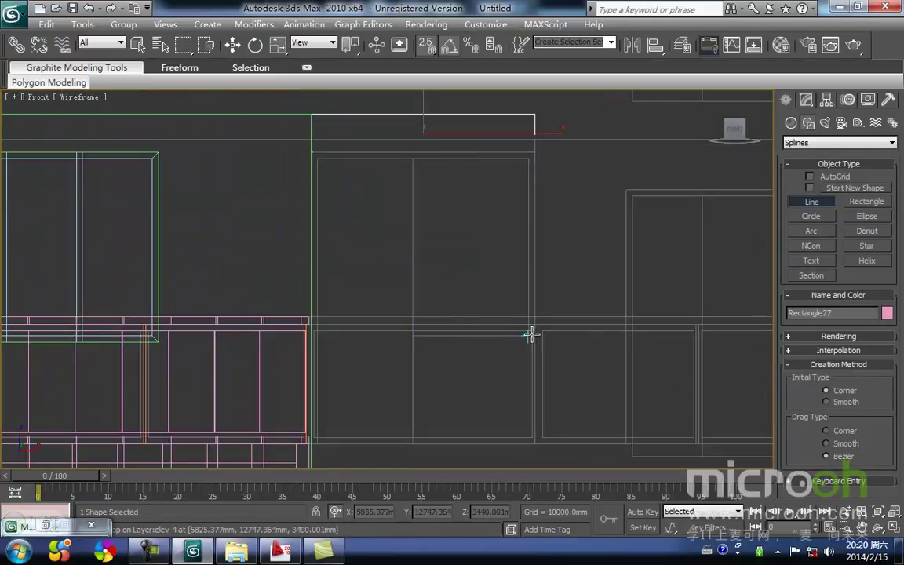
middle_click_drag(408, 350, 441, 228)
scroll(370, 380, "up", 2)
middle_click_drag(357, 325, 358, 308)
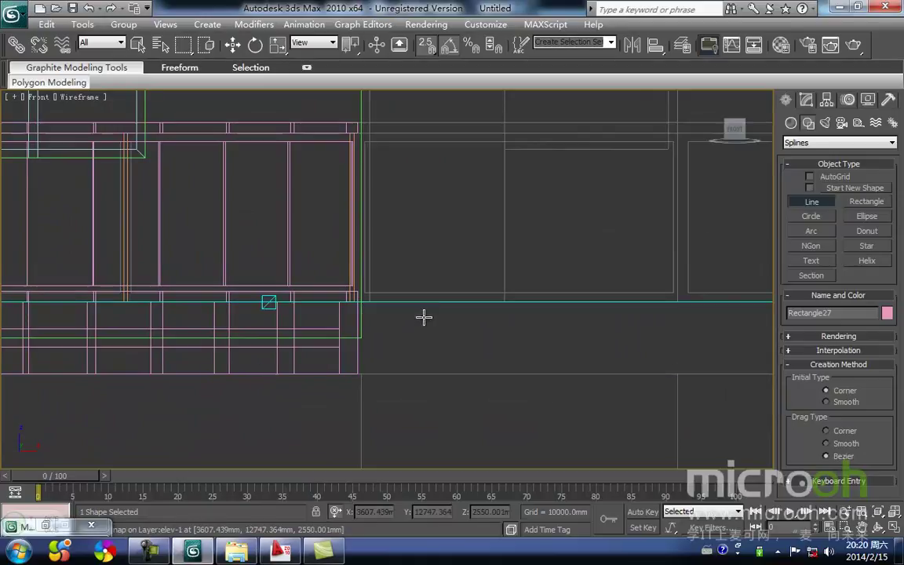
middle_click_drag(424, 316, 402, 335)
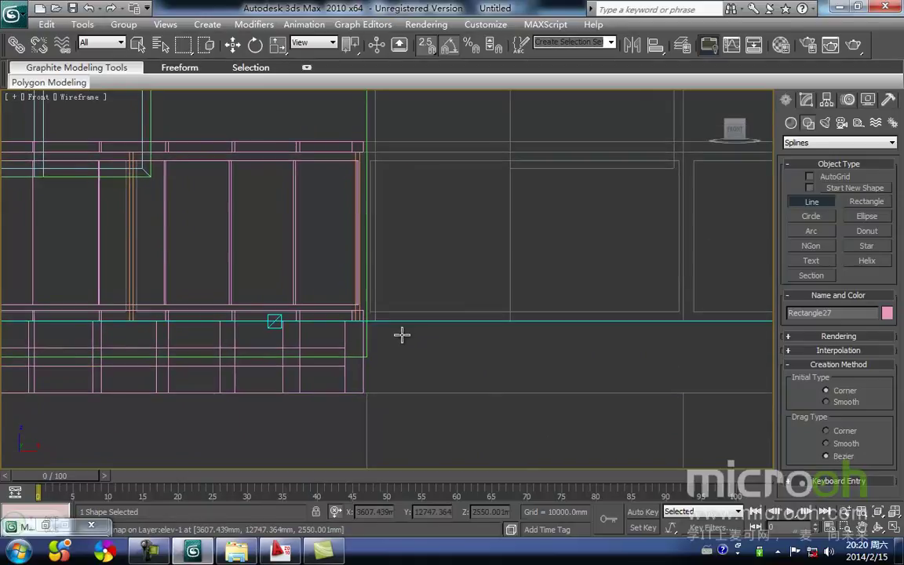
left_click(359, 319)
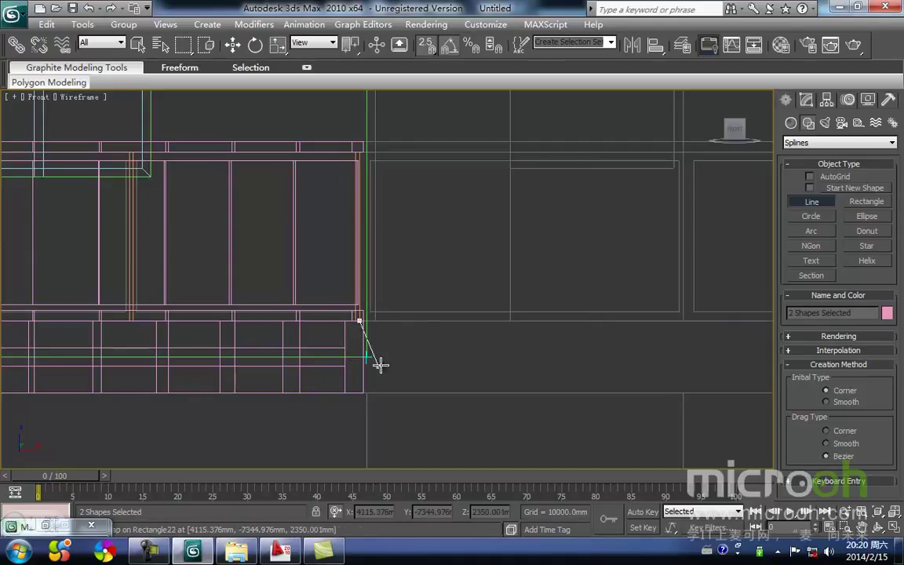
right_click(374, 329)
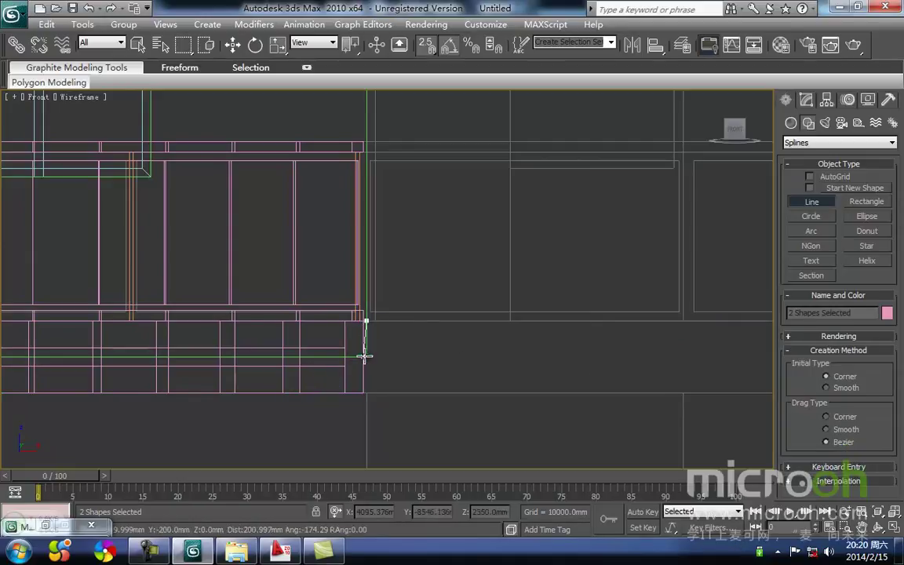
left_click(365, 357)
scroll(618, 392, "down", 2)
left_click(596, 334)
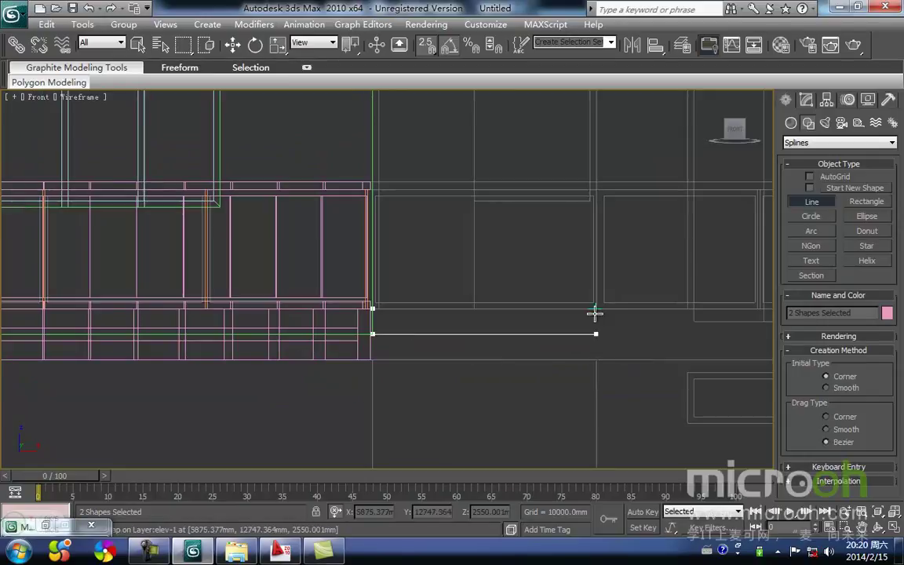
left_click(595, 202)
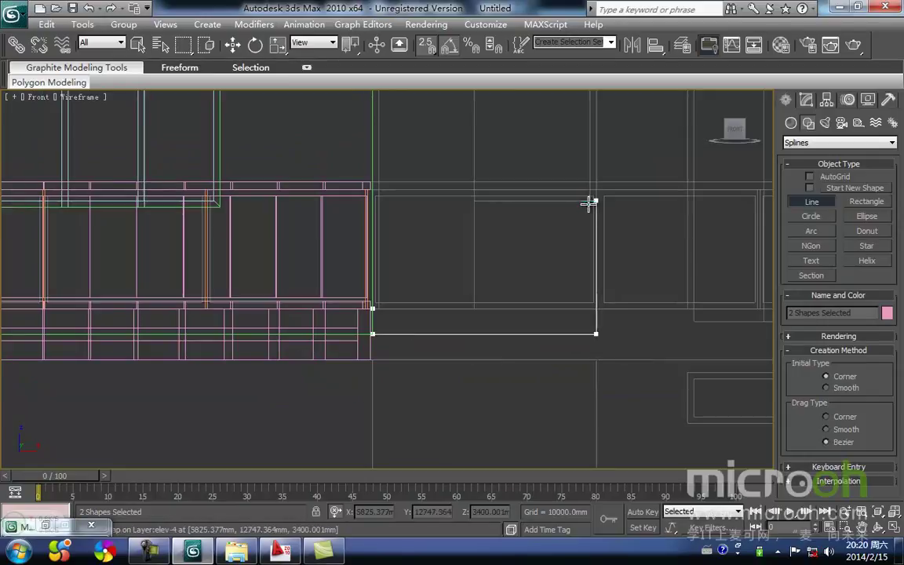
left_click(473, 201)
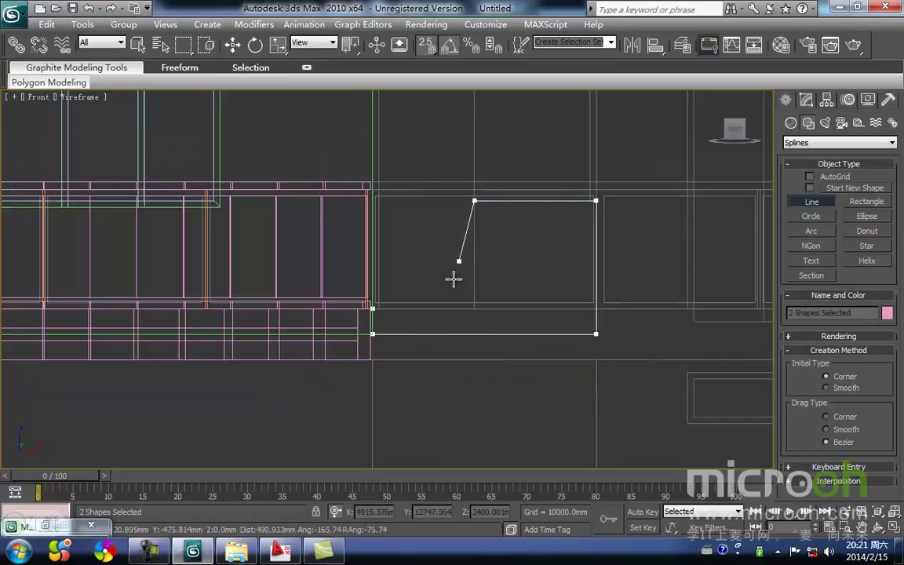
left_click(380, 309)
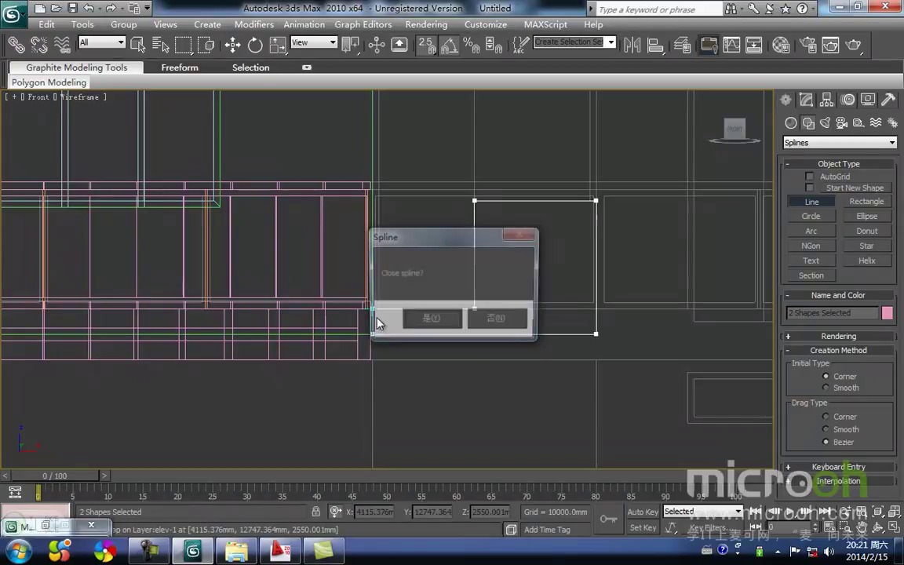
left_click(439, 322)
right_click(528, 271)
Extrude the combined wall shape by 240 mm
middle_click_drag(528, 272, 515, 313)
left_click_drag(630, 358, 577, 321)
scroll(490, 294, "down", 2)
middle_click_drag(488, 292, 484, 329)
scroll(484, 329, "down", 2)
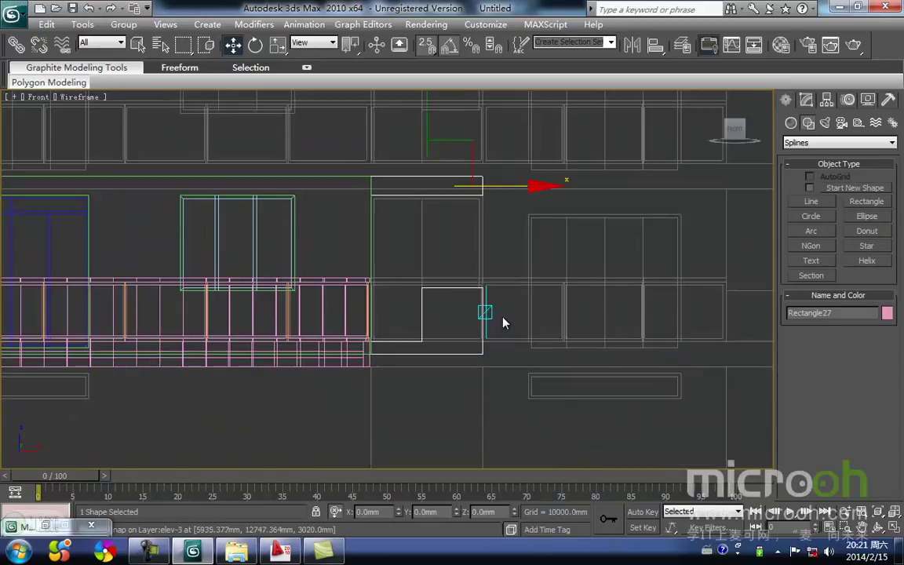
left_click(806, 101)
left_click(864, 160)
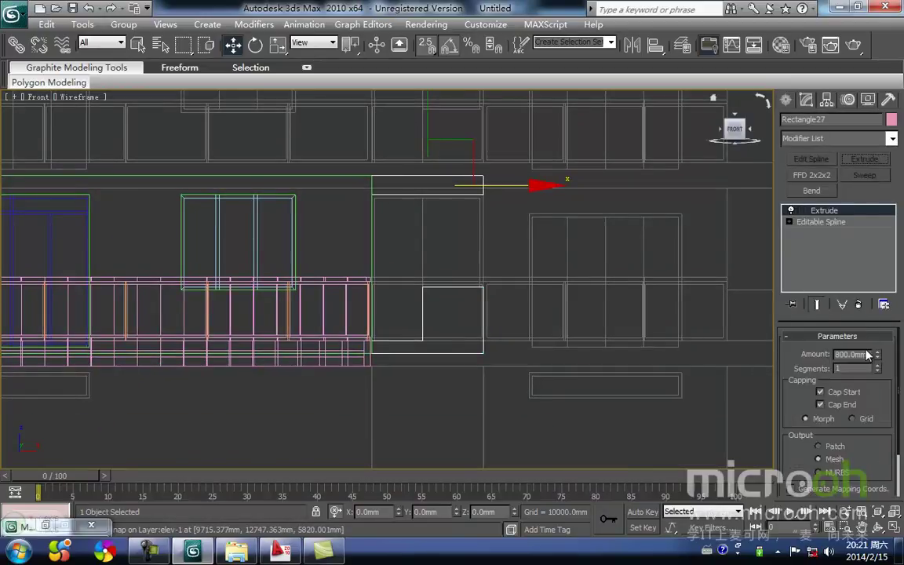
left_click_drag(869, 352, 671, 362)
type("240")
key("Return")
Move the extruded wall along Y in the top view, snapping it onto its wall line in the floor plan
middle_click_drag(452, 298, 460, 274)
key("t")
key("z")
scroll(458, 313, "down", 4)
scroll(461, 274, "down", 3)
left_click(408, 169)
key("space")
left_click_drag(409, 229, 406, 280)
middle_click_drag(412, 302, 415, 315)
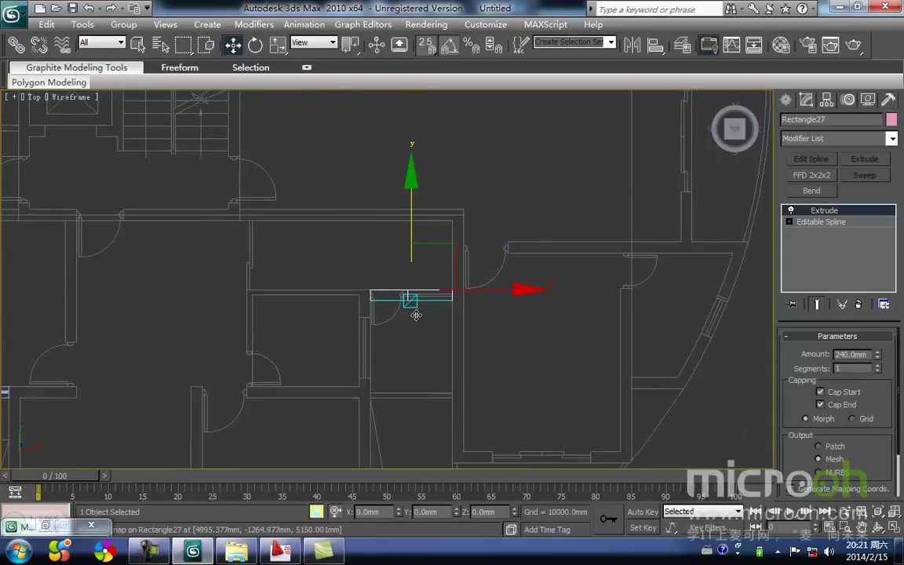
Assign the 墙面2 material to the new wall piece and check it in the shaded front view
key("f")
scroll(411, 319, "down", 1)
left_click_drag(537, 432, 460, 353)
middle_click_drag(459, 353, 464, 343)
key("m")
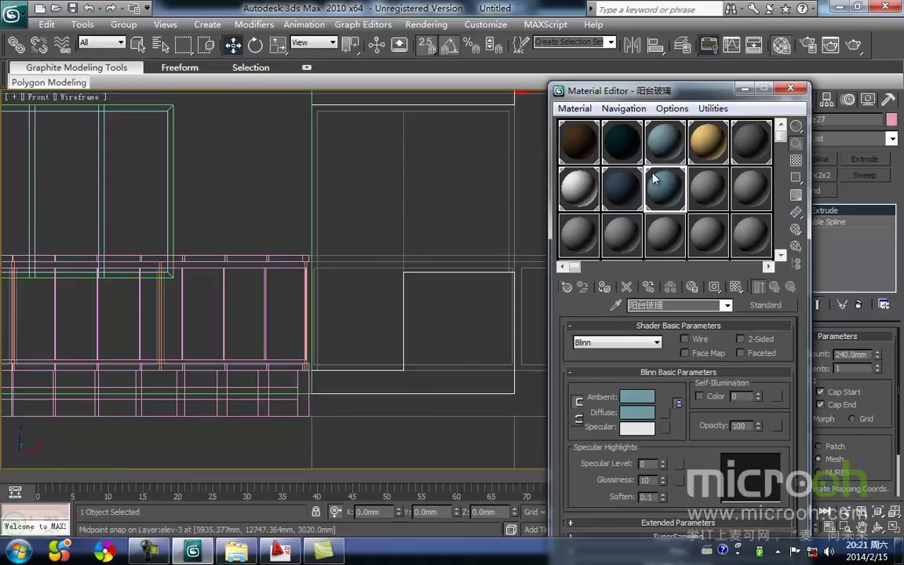
left_click(708, 141)
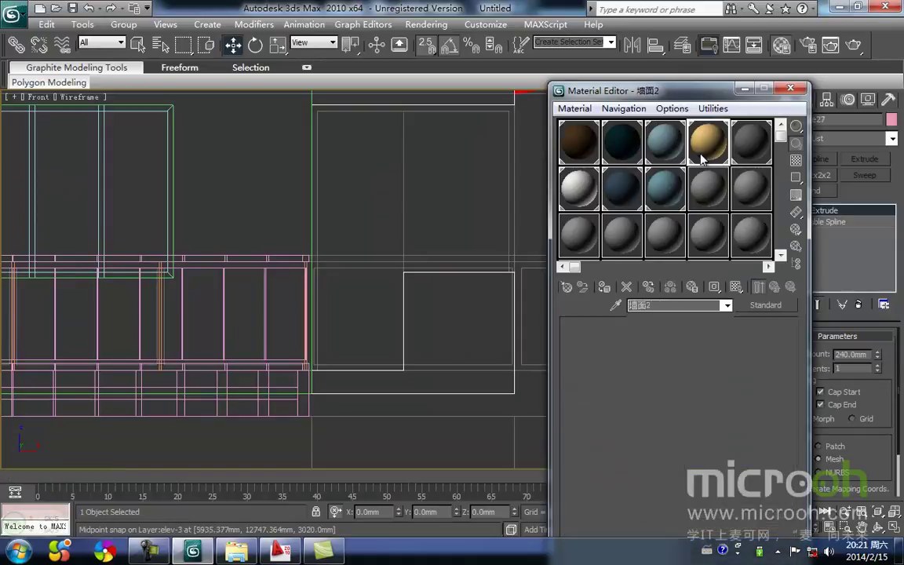
left_click(434, 209)
left_click(744, 89)
scroll(347, 278, "up", 1)
key("F3")
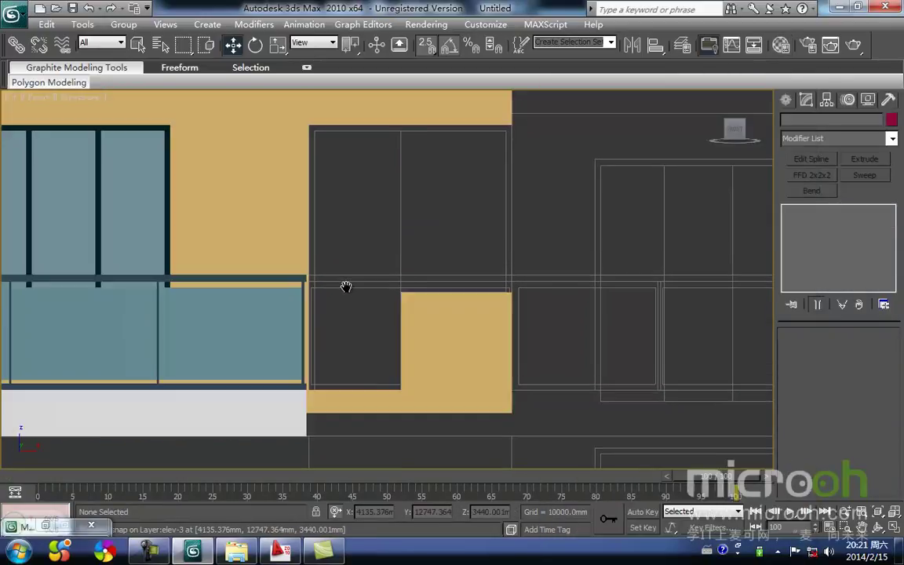
Trace the notched window opening in the wireframe front view with a closed line snapped to the wall's corners
scroll(428, 317, "up", 2)
key("F3")
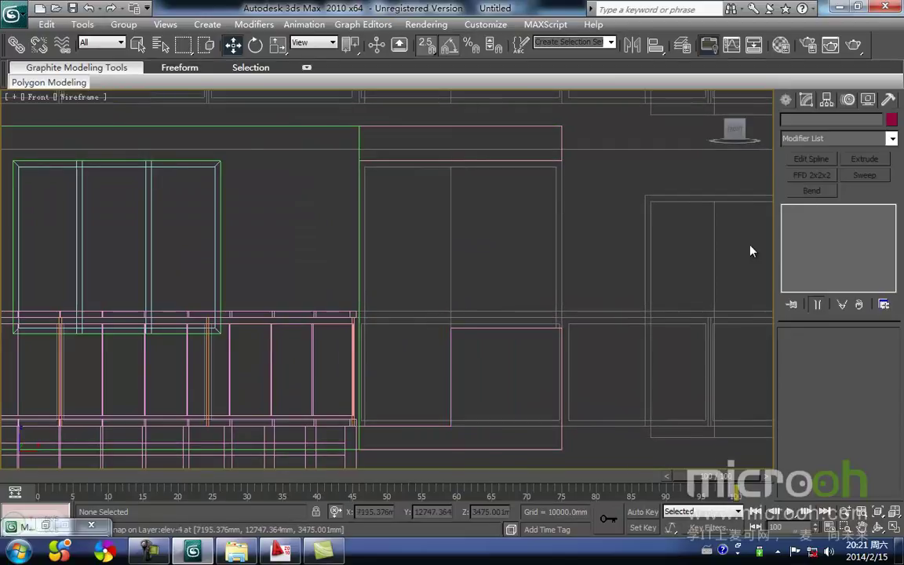
left_click(785, 99)
left_click(808, 188)
left_click(812, 201)
middle_click_drag(448, 254, 436, 299)
left_click(346, 205)
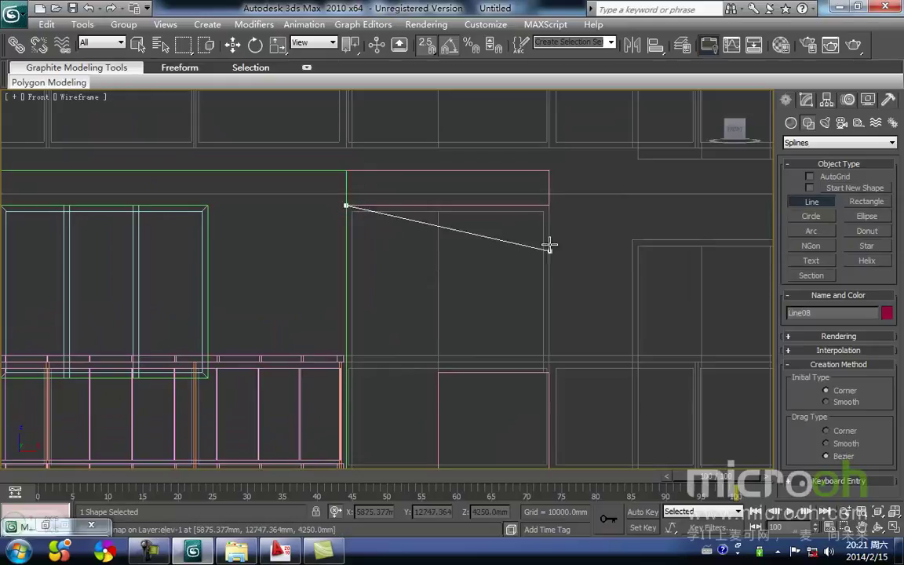
left_click(548, 205)
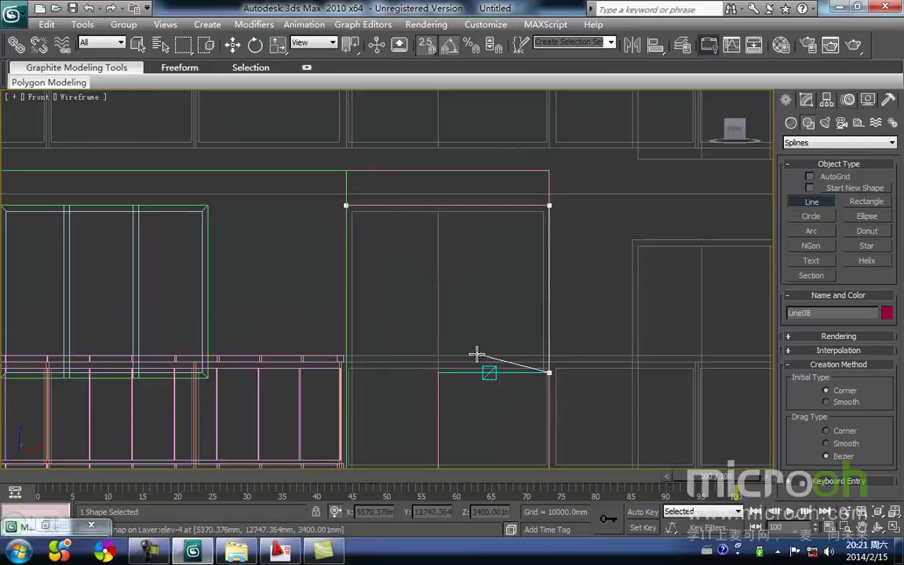
key("i")
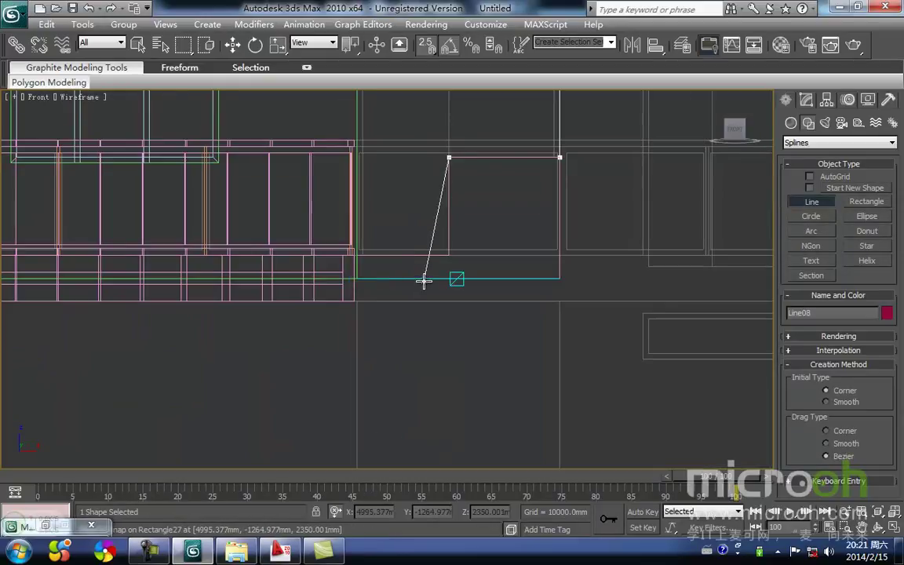
scroll(355, 255, "up", 2)
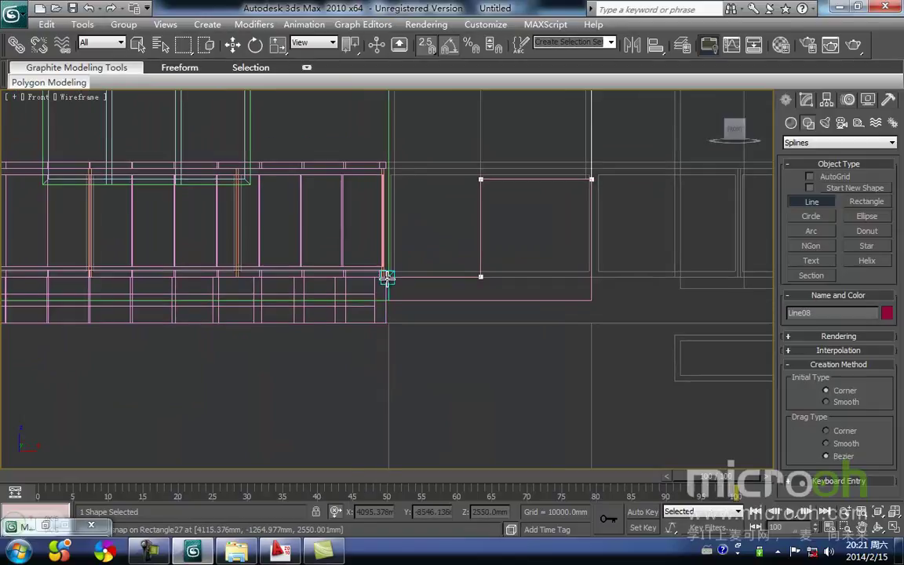
left_click(393, 272)
key("i")
scroll(389, 276, "down", 3)
scroll(400, 155, "down", 2)
key("i")
scroll(387, 278, "up", 2)
left_click(401, 398)
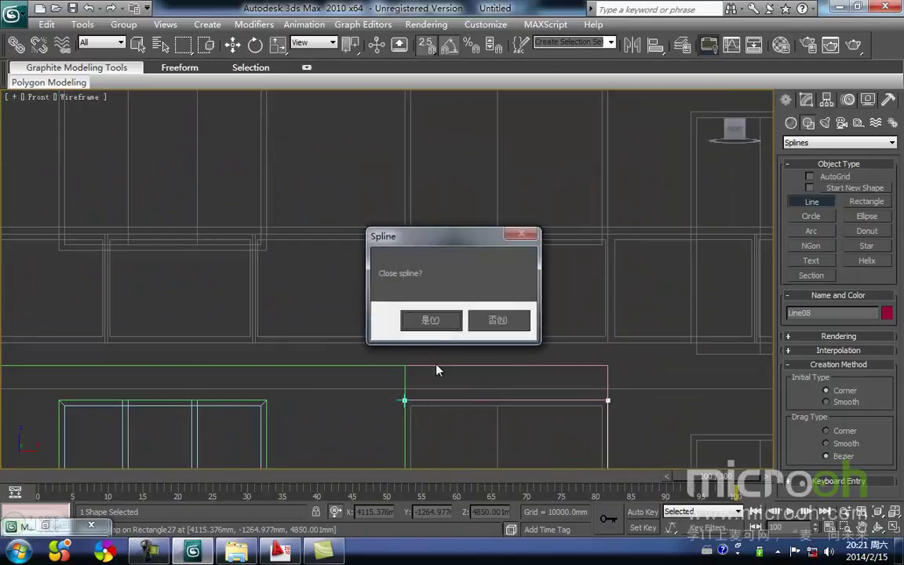
left_click(434, 321)
Add a vertical mullion line to the window outline shape, from the notch corner up to the opening's upper edge
middle_click_drag(533, 447, 423, 220)
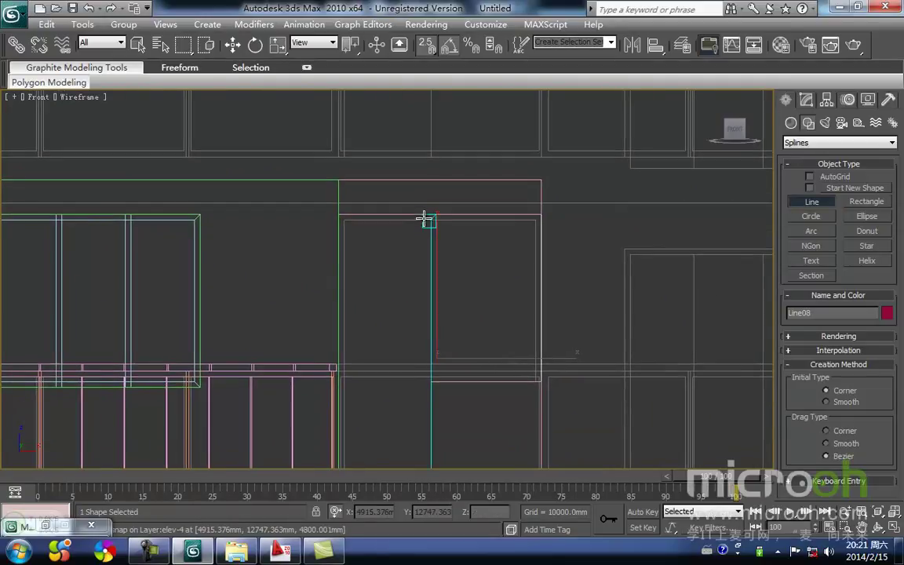
left_click(430, 382)
left_click(431, 214)
right_click(462, 321)
right_click(469, 333)
key("w")
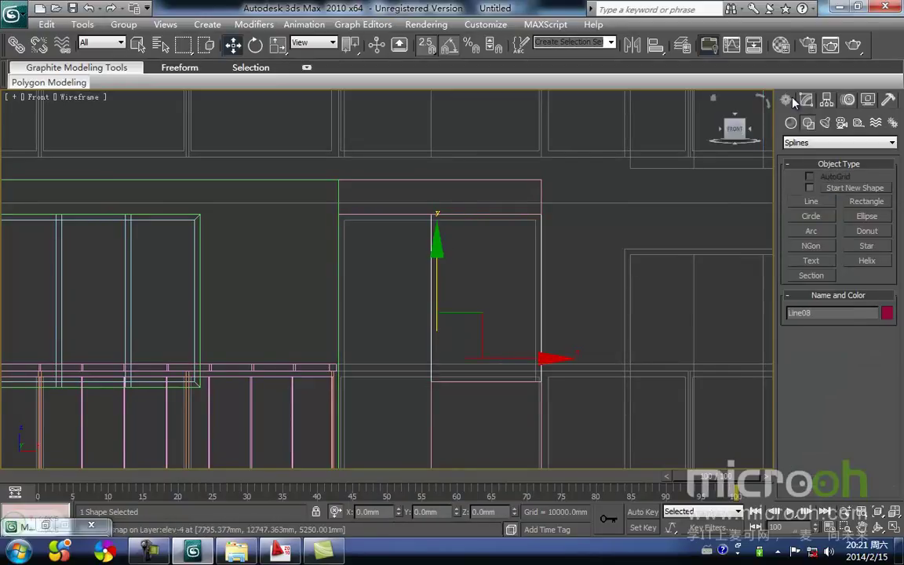
Apply a Sweep modifier to the window outline with a bar section 50 mm long and 50 mm wide
left_click(805, 100)
left_click(864, 175)
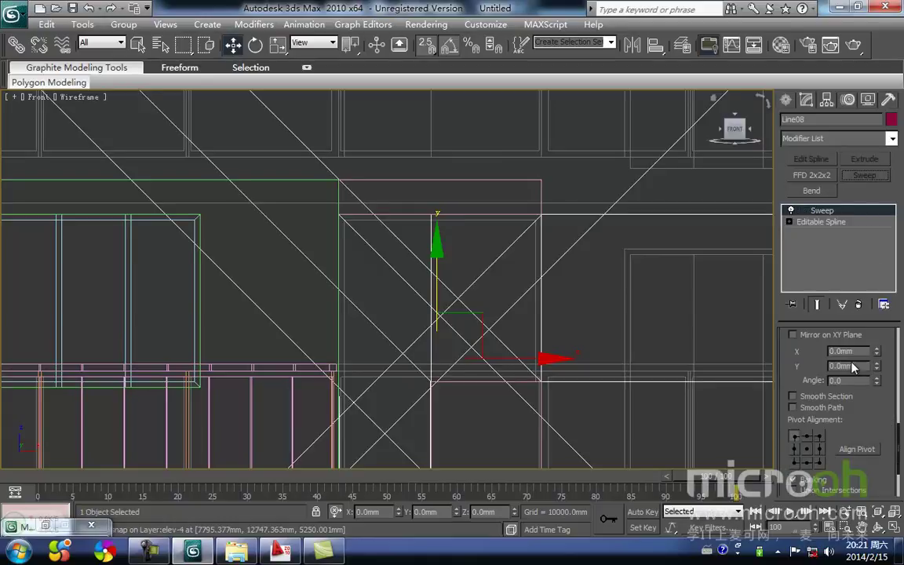
scroll(900, 441, "up", 3)
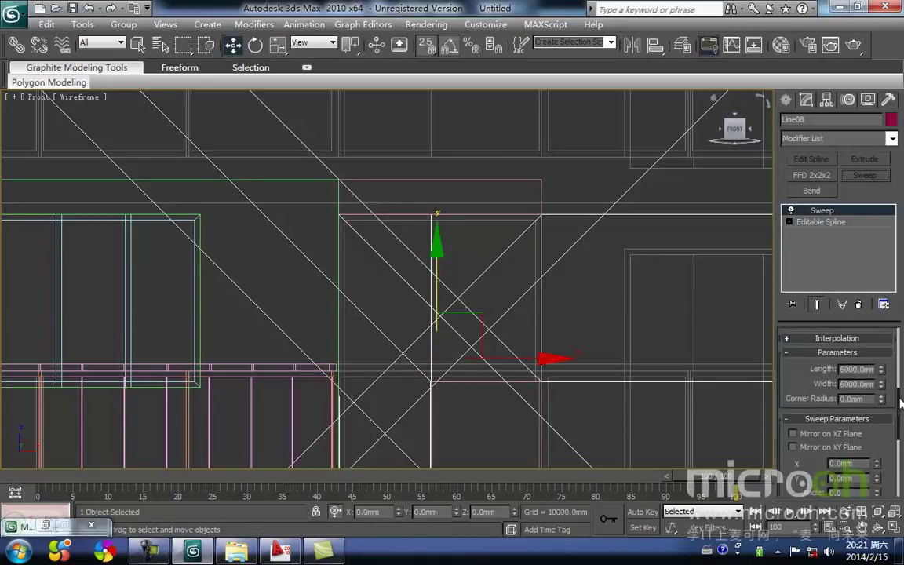
right_click(861, 369)
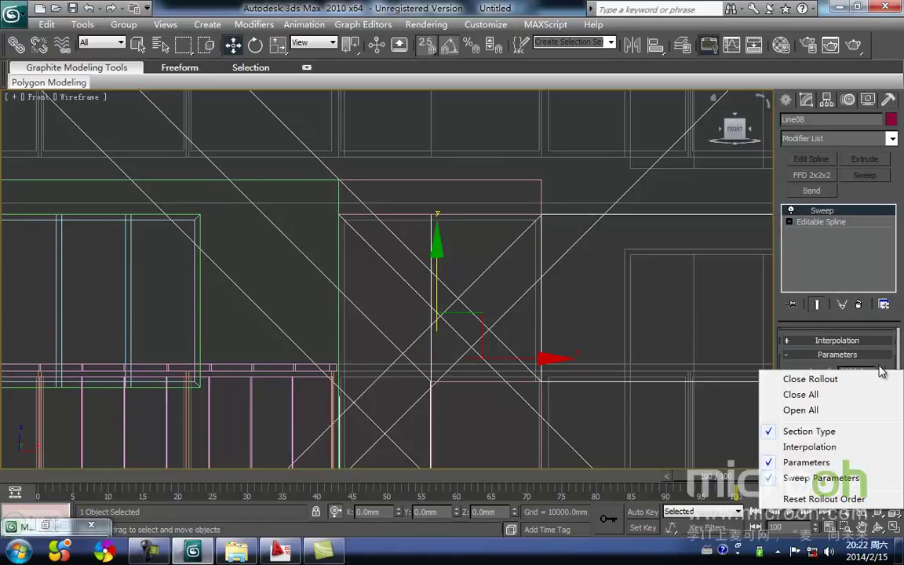
left_click(879, 367)
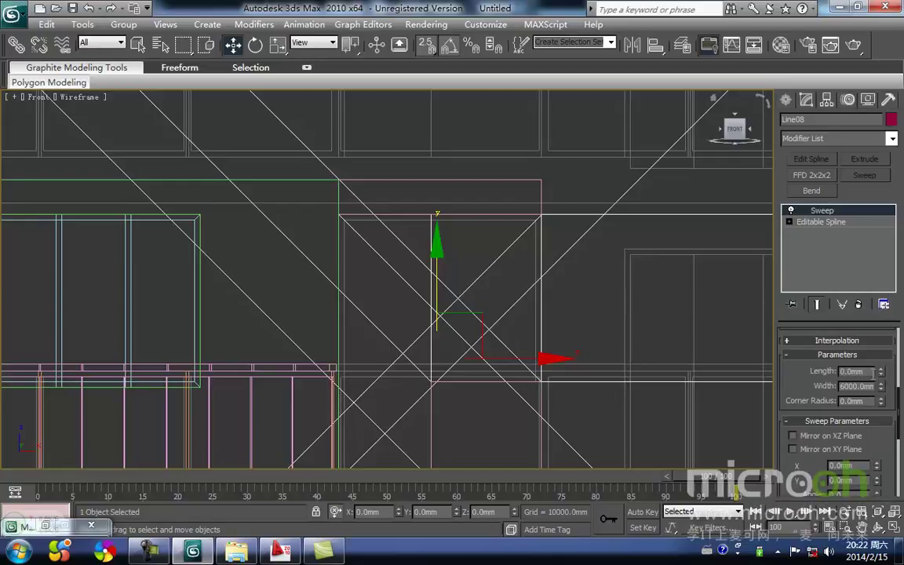
left_click_drag(877, 372, 712, 375)
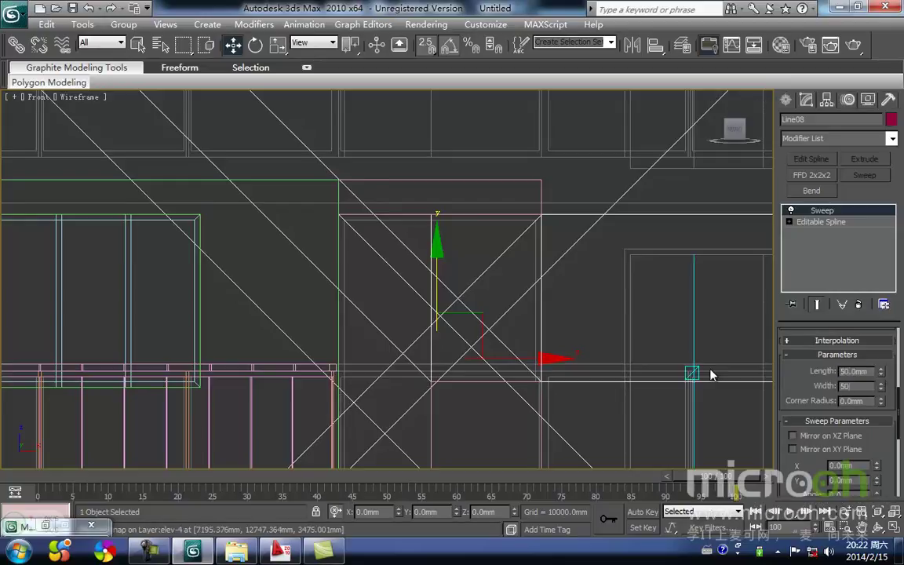
key("Return")
left_click(612, 345)
left_click(431, 330)
middle_click_drag(418, 336, 430, 339)
Display the front view shaded and assign the 窗框 material to the swept window frame
key("F3")
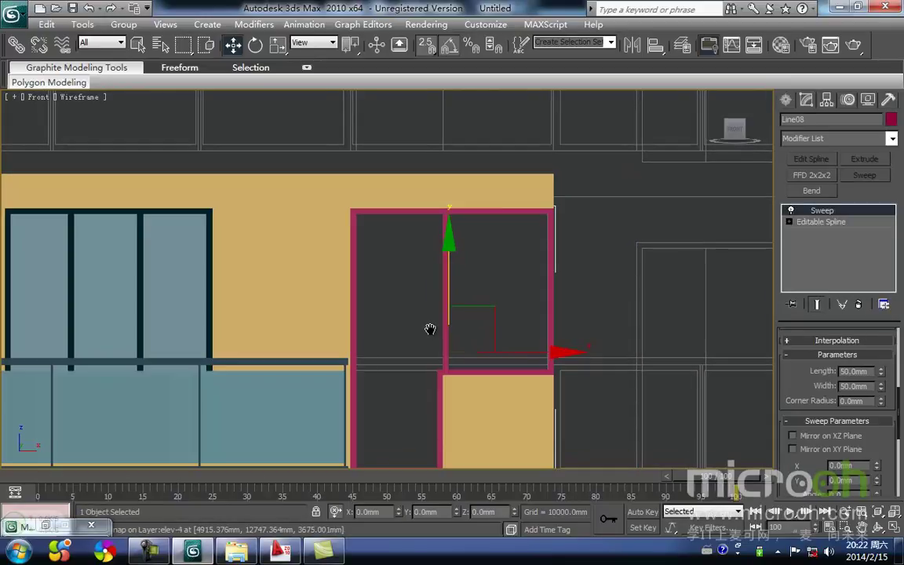
left_click(490, 288)
left_click(552, 318)
middle_click_drag(508, 319, 514, 305)
key("m")
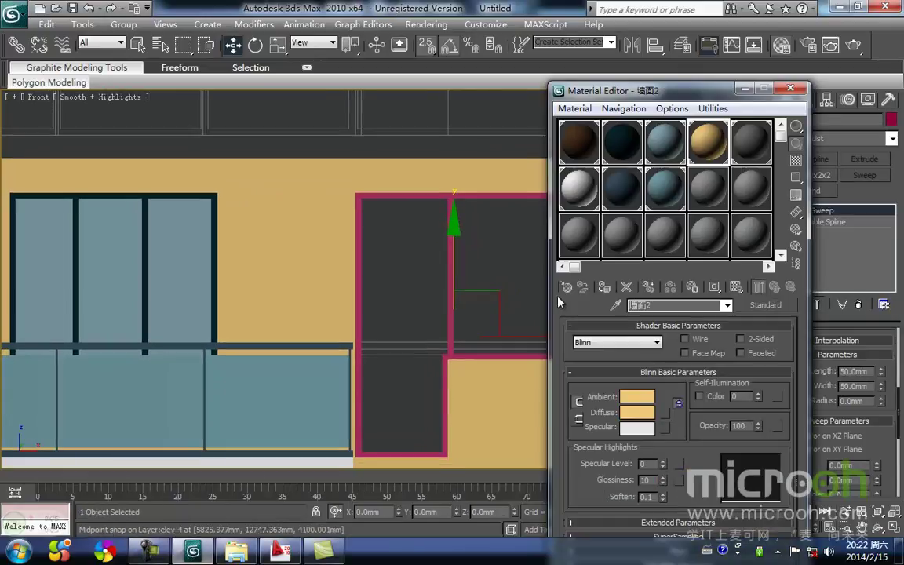
left_click(614, 155)
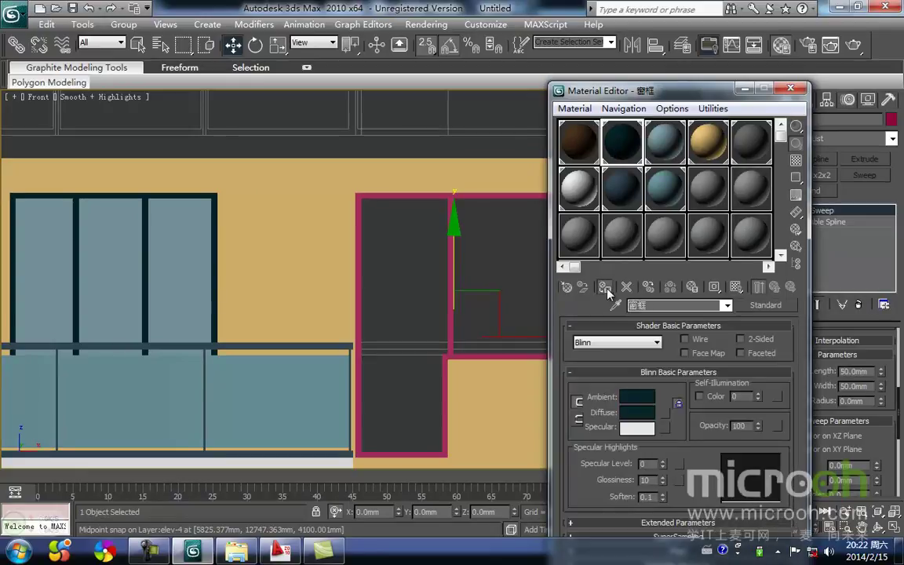
left_click(604, 287)
left_click(742, 89)
left_click(573, 328)
Align the swept window frame to the wall by Z position, center to center
left_click(524, 306)
middle_click_drag(524, 303, 489, 304)
middle_click_drag(419, 338, 430, 310)
middle_click_drag(590, 260, 562, 282)
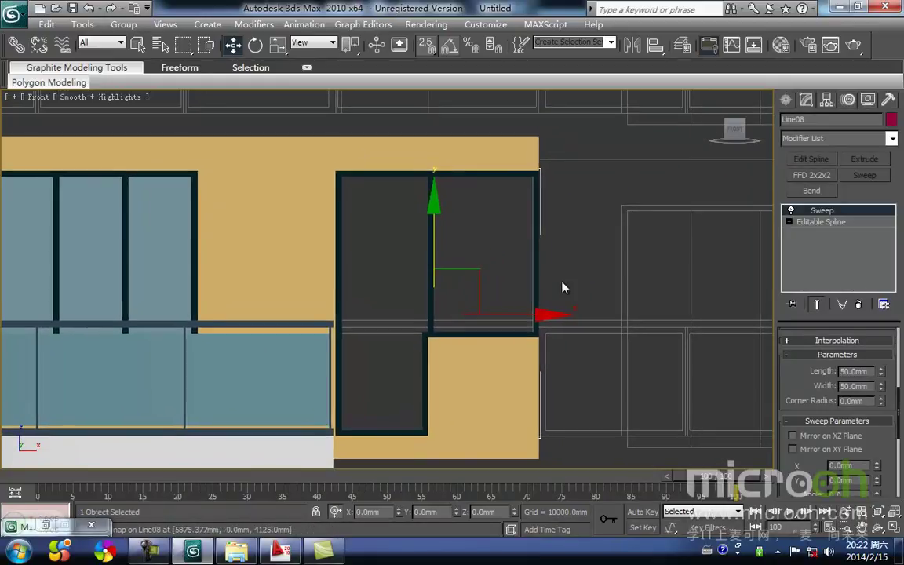
key("alt+a")
left_click(504, 366)
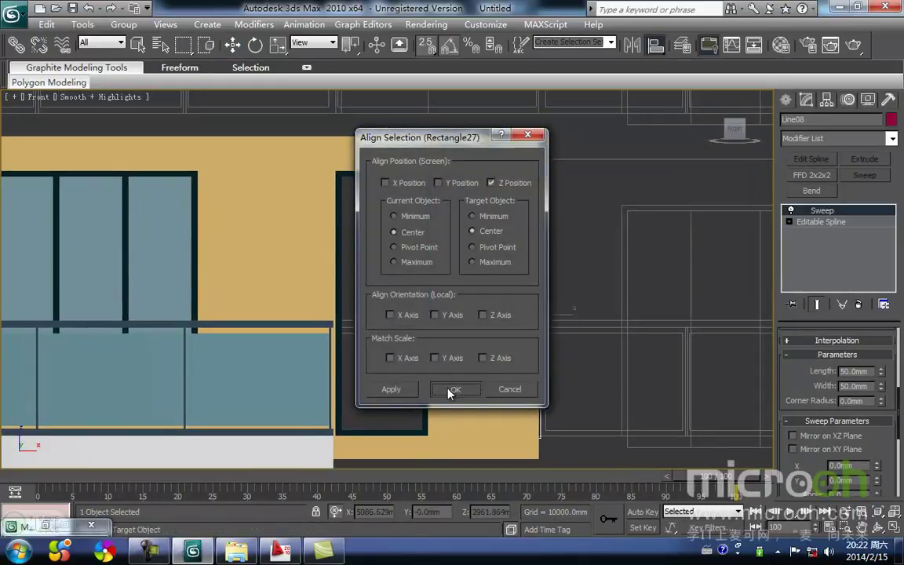
left_click(450, 390)
key("w")
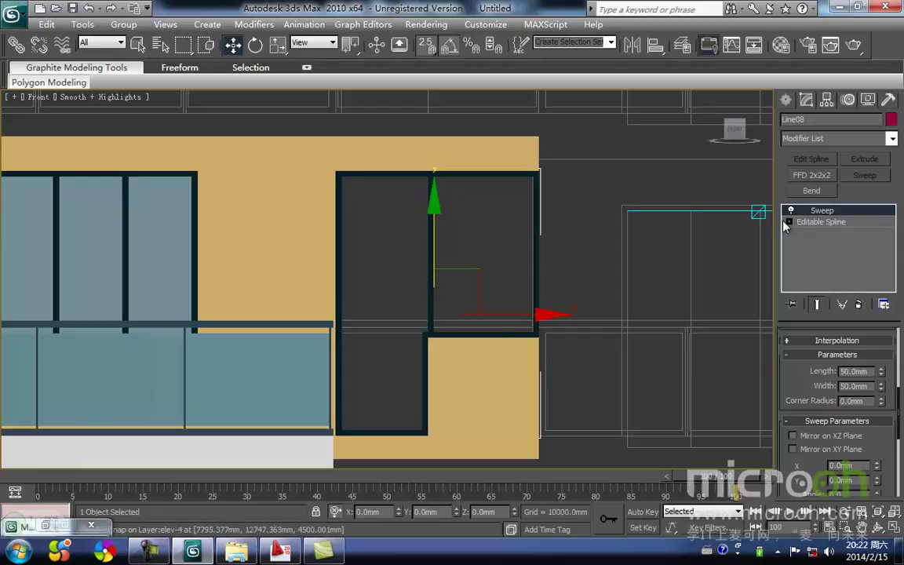
Detach a copy of the outer closed spline from the window frame's base shape as a separate shape
left_click(822, 256)
middle_click_drag(581, 305, 579, 321)
left_click_drag(579, 321, 515, 296)
middle_click_drag(513, 307, 517, 295)
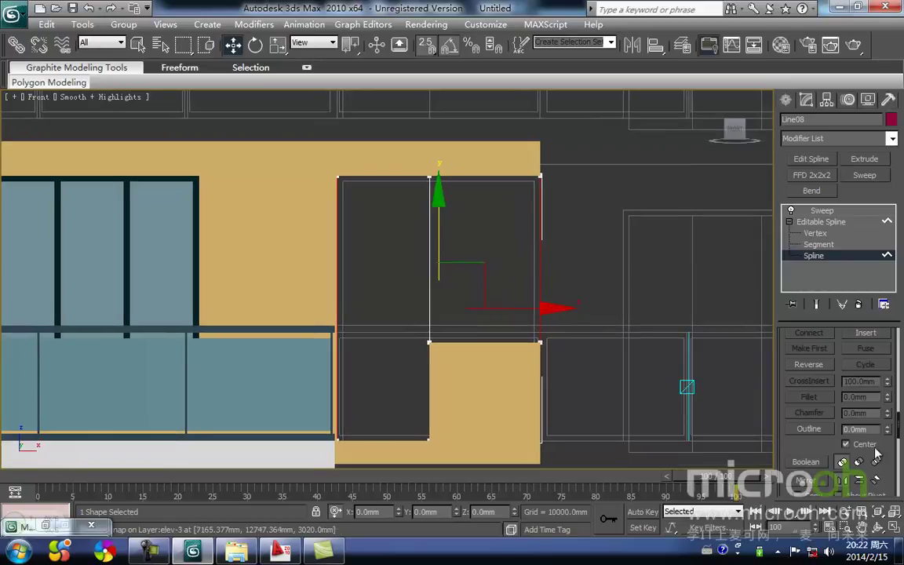
left_click(820, 430)
key("w")
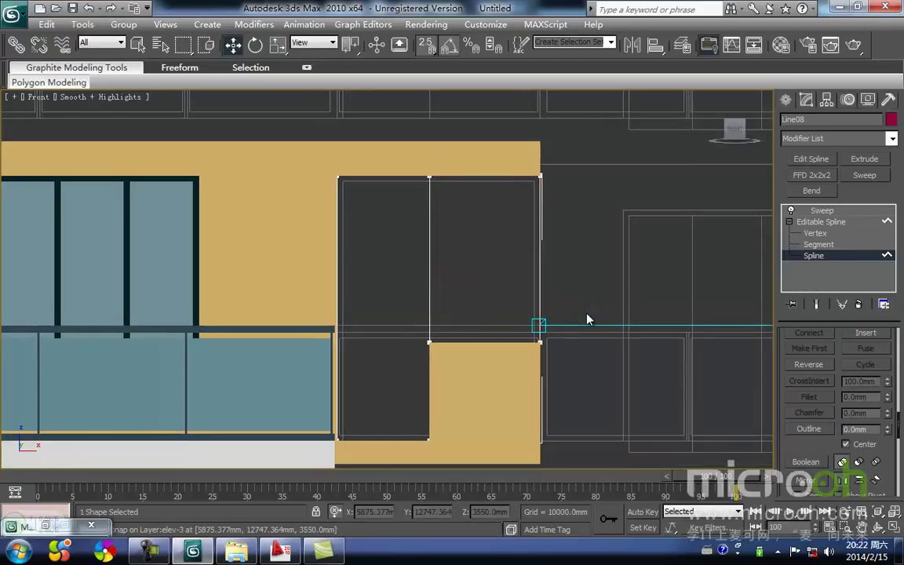
left_click(536, 278)
scroll(900, 438, "down", 2)
left_click_drag(900, 438, 900, 473)
left_click(814, 402)
left_click(490, 283)
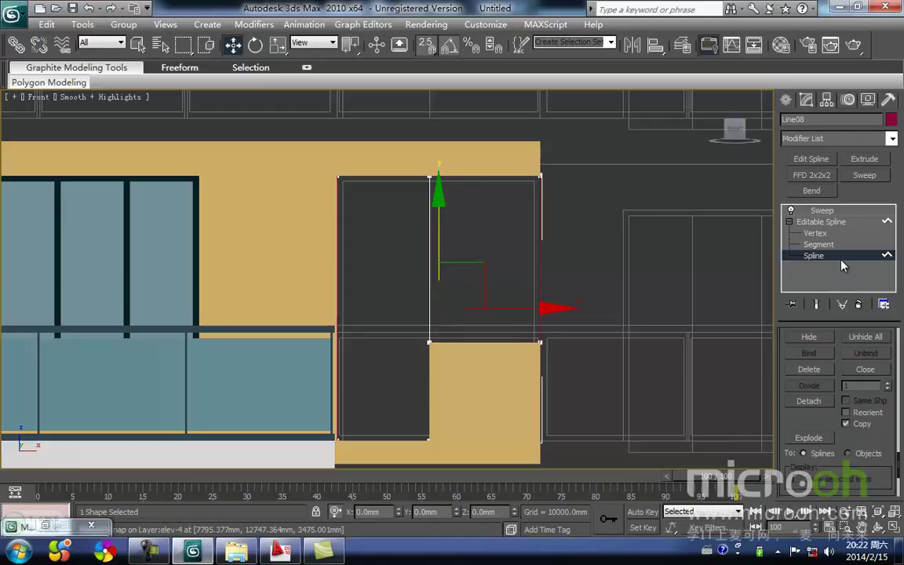
left_click(820, 222)
left_click(821, 211)
left_click(599, 272)
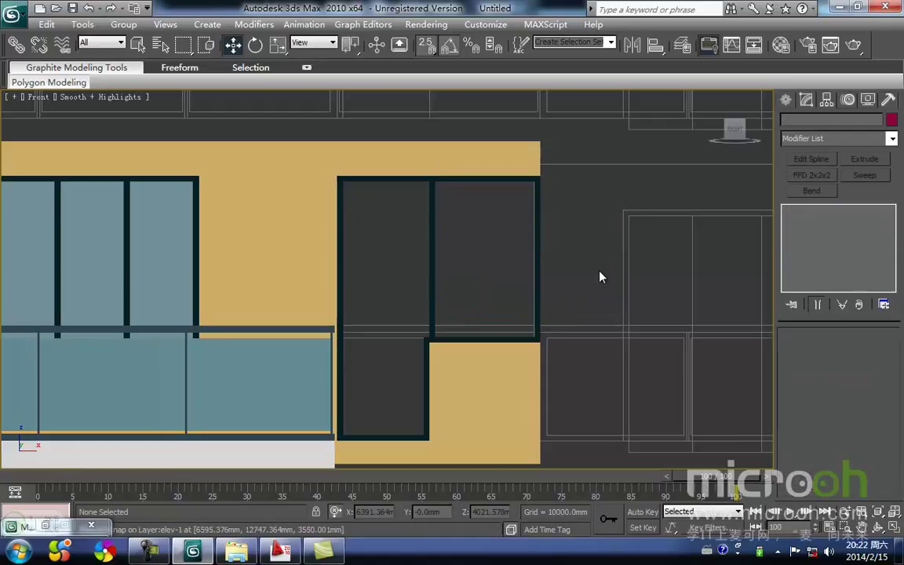
Extrude the detached window outline by 5 mm as the glass pane
key("shift+g")
left_click_drag(567, 287, 504, 255)
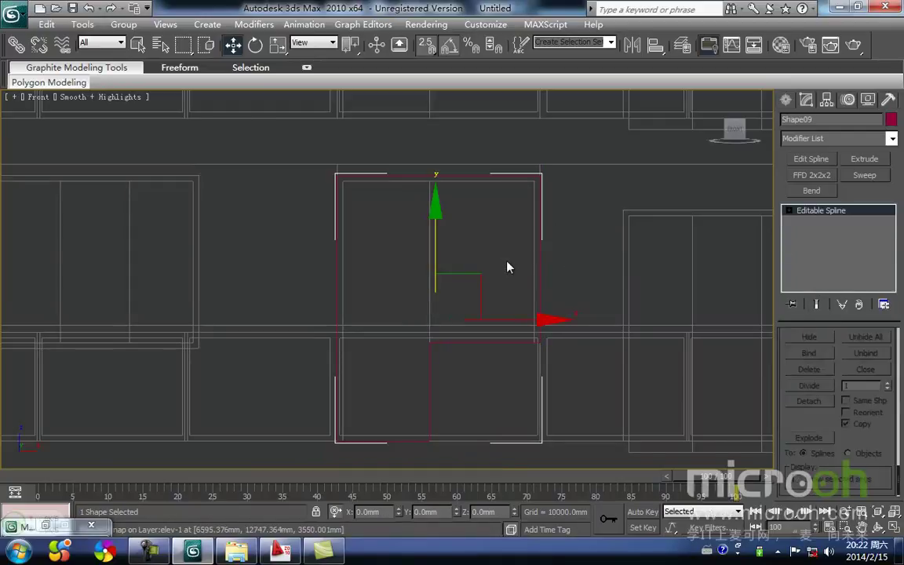
key("F3")
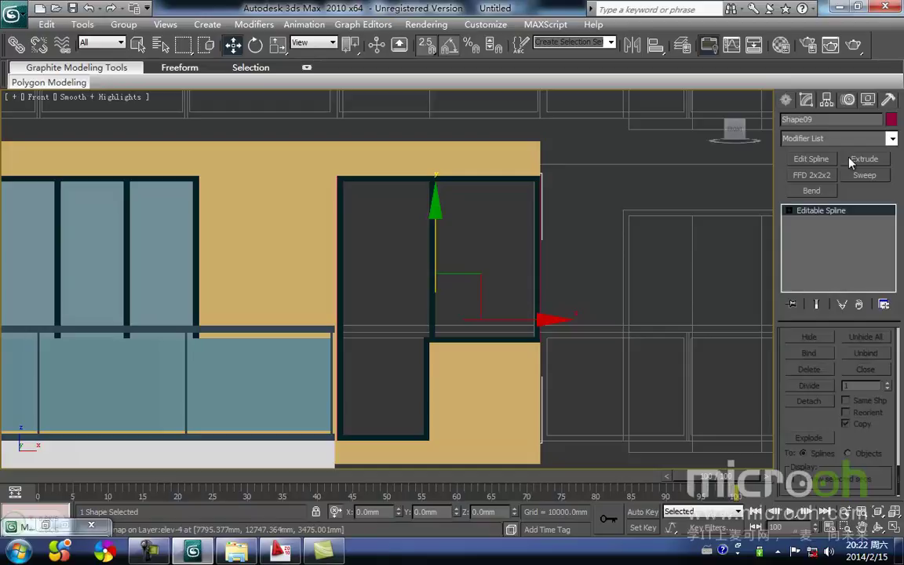
left_click(859, 159)
type("5")
key("Return")
Align the glass pane to the swept window frame by Z position, center to center
left_click(646, 258)
left_click(372, 353)
key("alt+a")
key("F3")
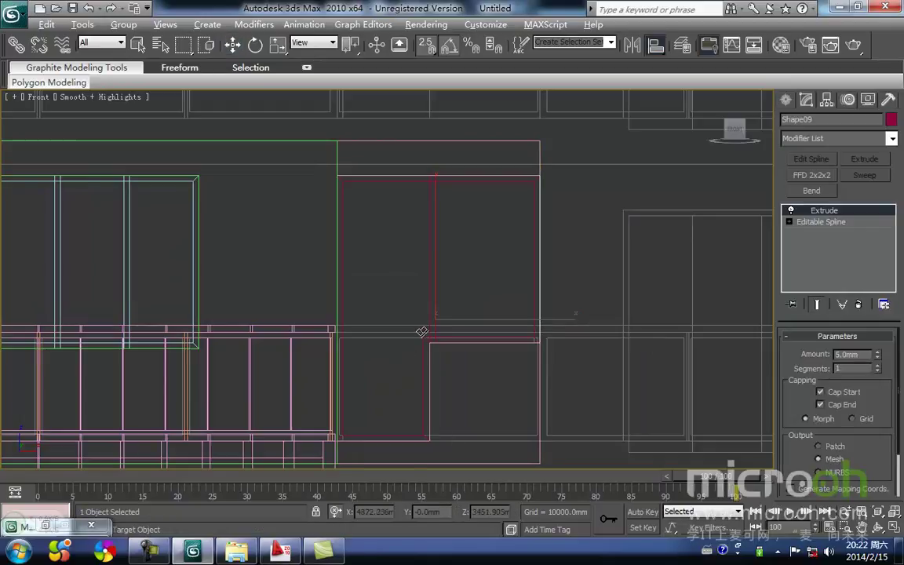
left_click(433, 323)
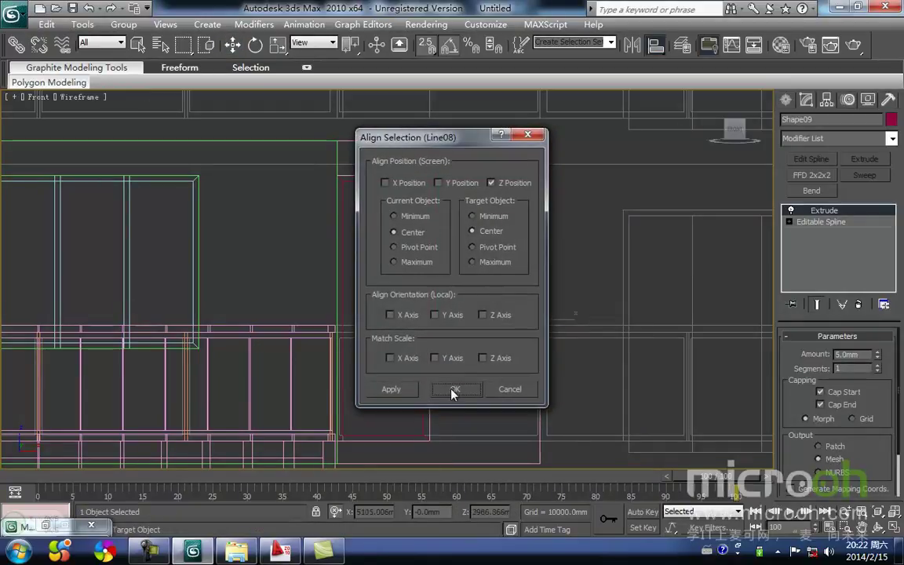
left_click(454, 389)
middle_click_drag(453, 316, 442, 326)
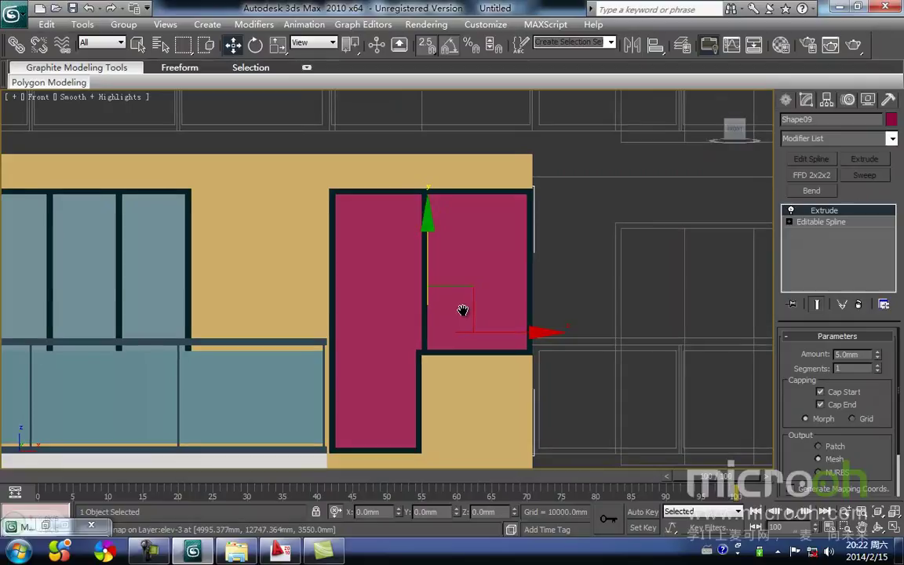
Assign the existing blue-grey glass material to the pane of the notched window
key("m")
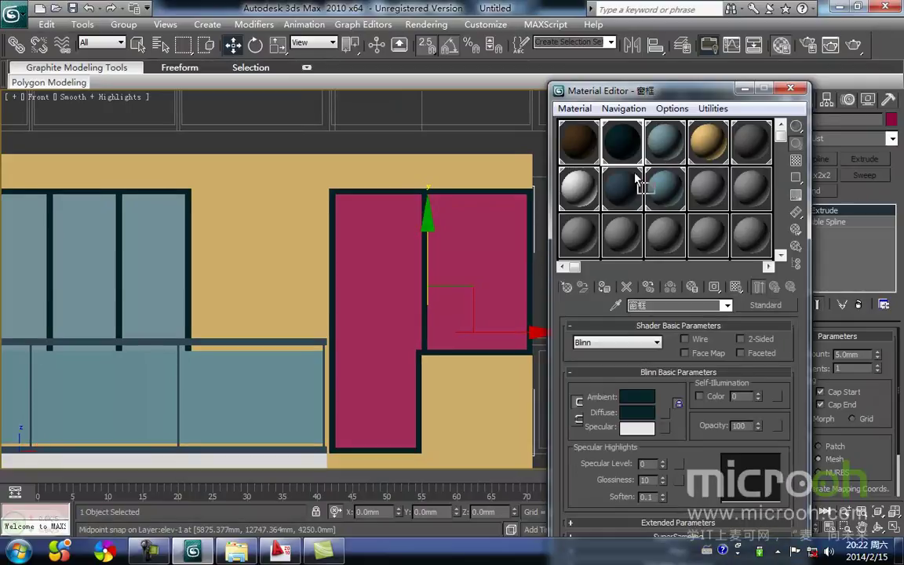
left_click_drag(504, 267, 505, 269)
left_click(742, 90)
left_click(584, 292)
Move the mullion segment of the window frame's spline one bar width left, snapping it to the frame's inner notch corner
key("F3")
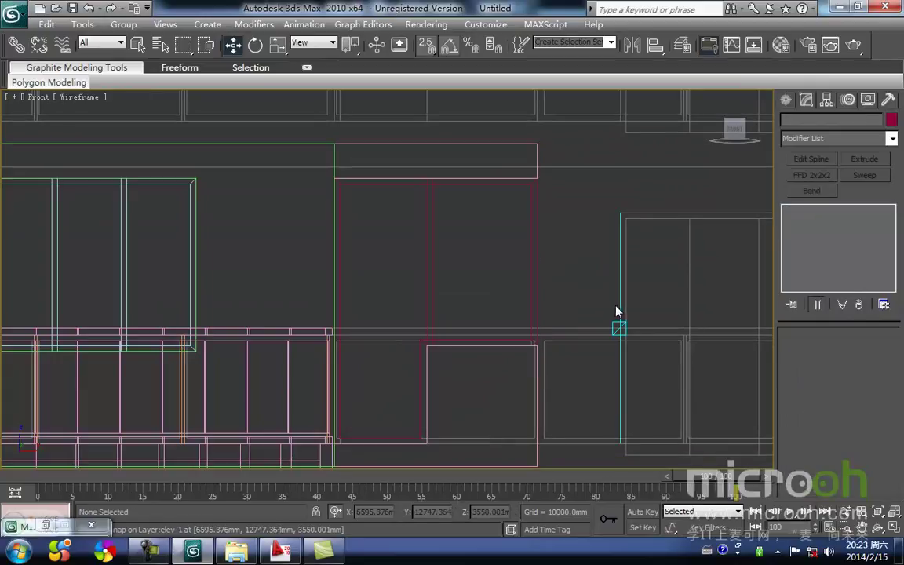
left_click(439, 314)
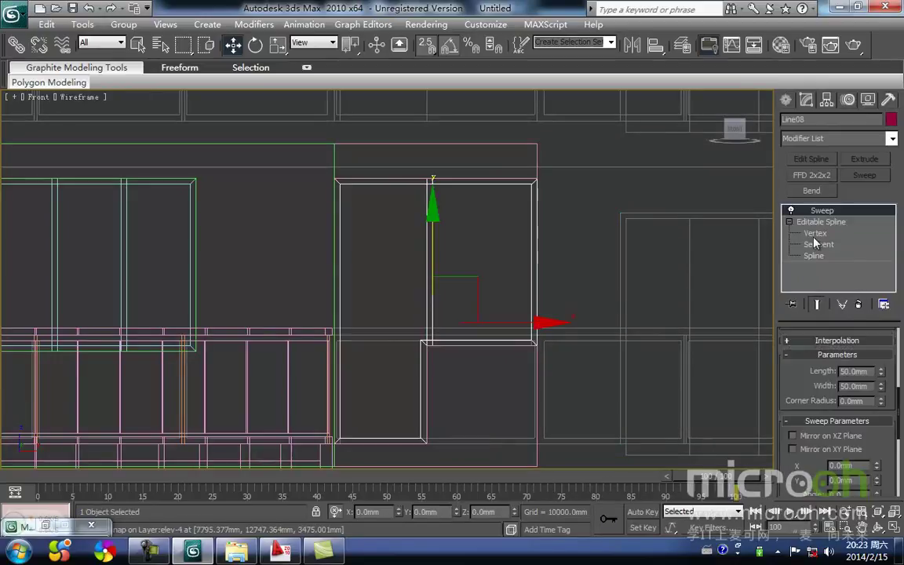
left_click(815, 233)
left_click(817, 303)
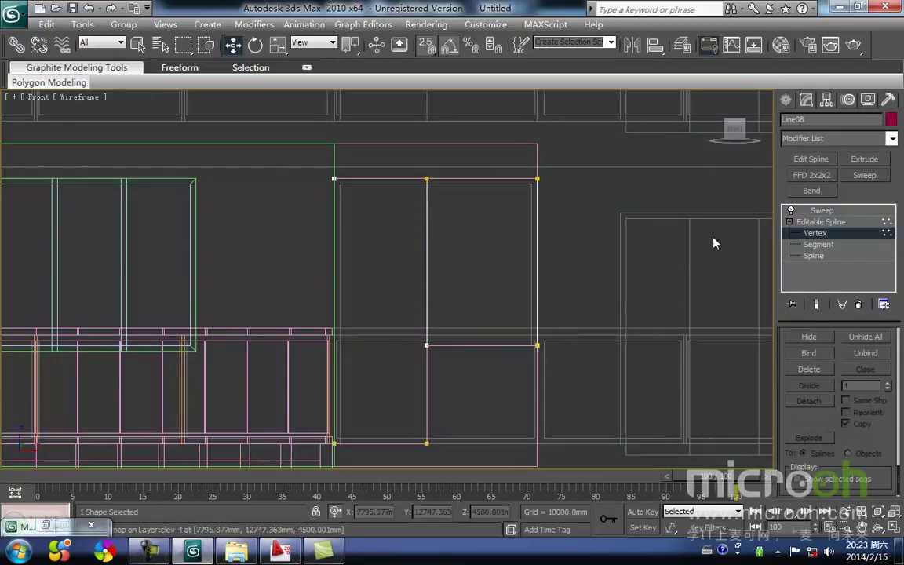
left_click(818, 244)
left_click(427, 310)
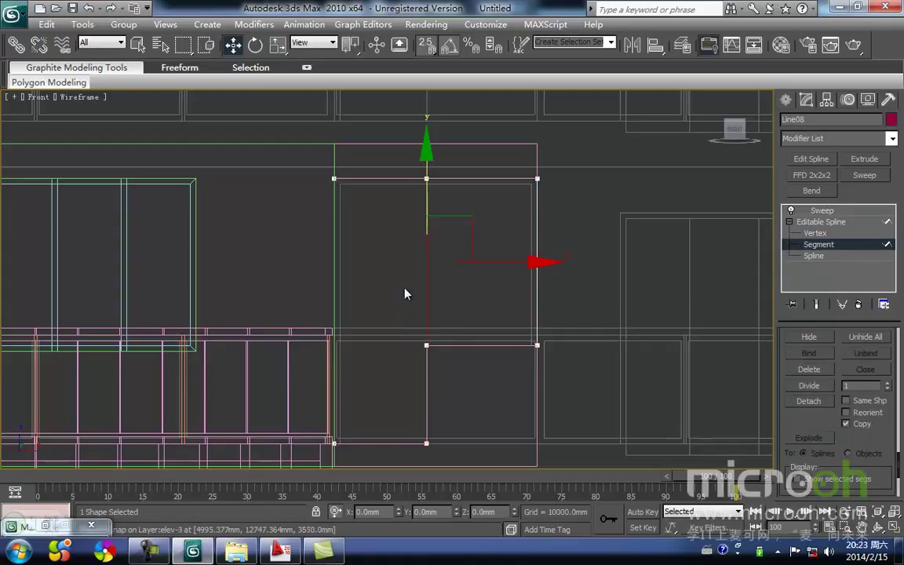
left_click(816, 303)
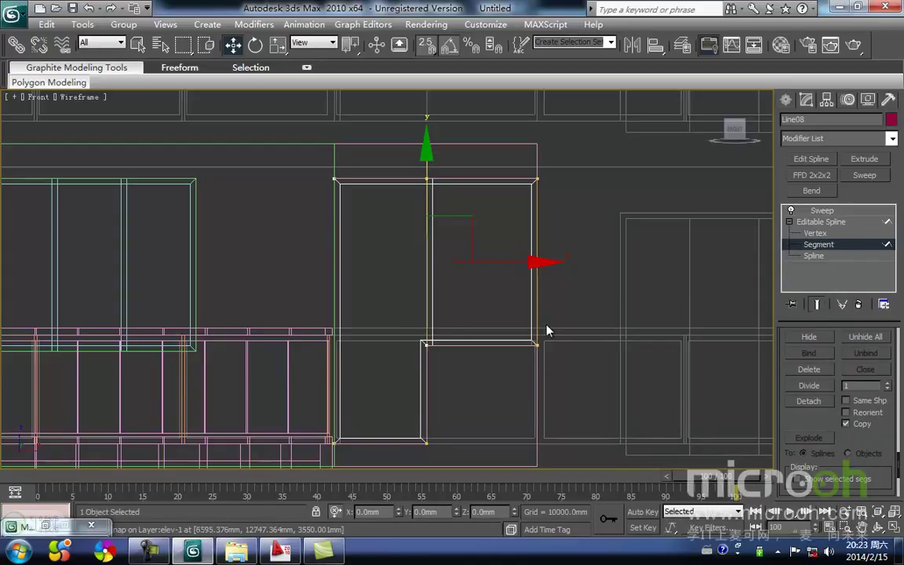
scroll(401, 339, "up", 2)
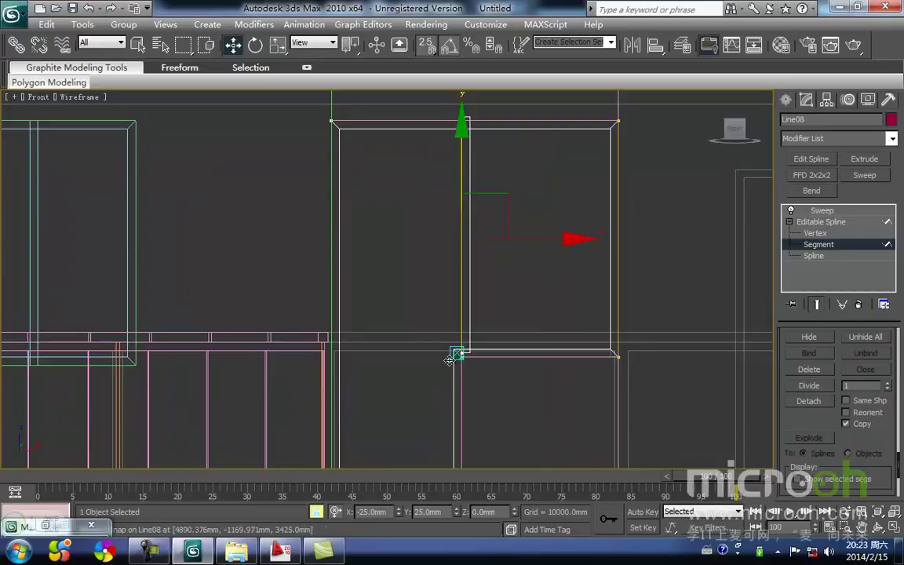
left_click_drag(469, 360, 462, 357)
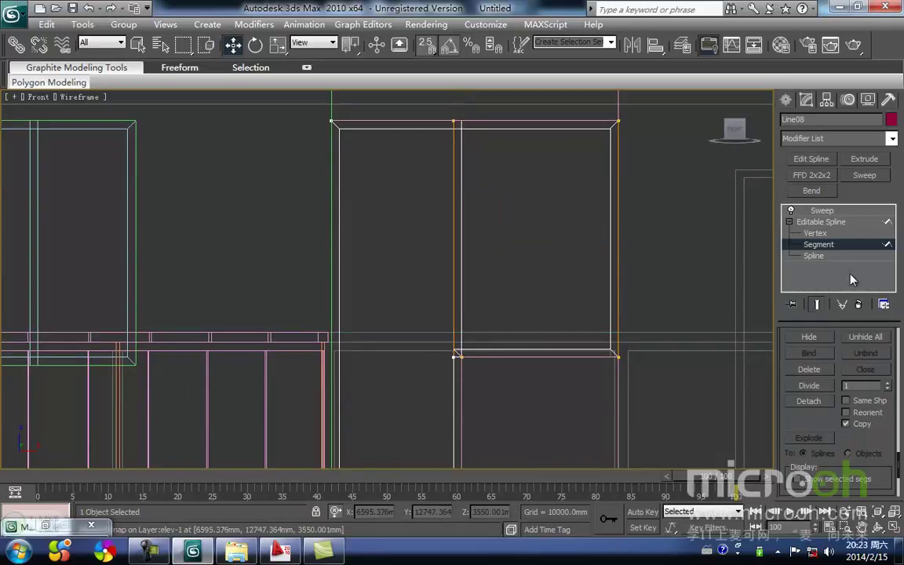
left_click(820, 222)
left_click(822, 211)
left_click(637, 271)
Examine the shaded notched window and its wall from an angle and from the front
middle_click_drag(637, 272, 612, 291)
key("F3")
scroll(611, 291, "down", 5)
middle_click_drag(569, 325, 533, 365, "alt")
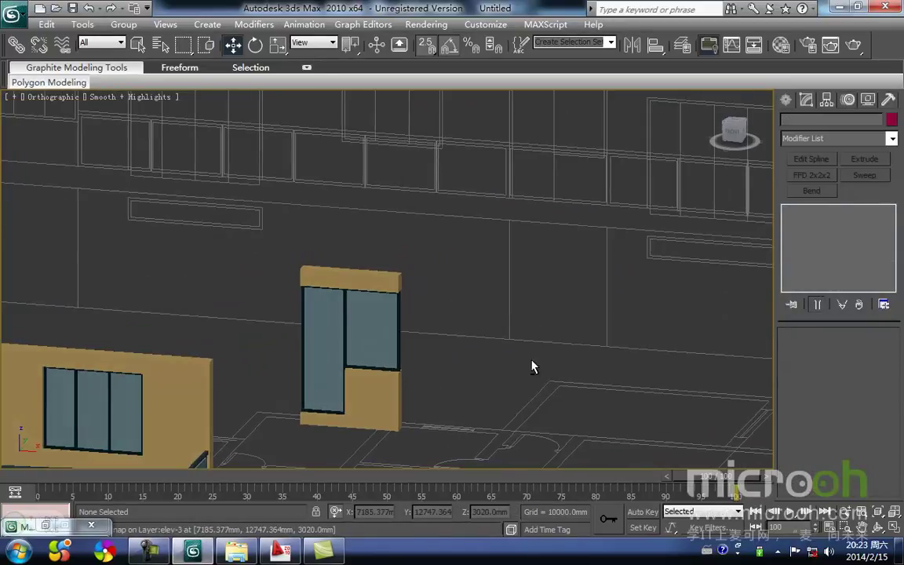
scroll(488, 359, "up", 3)
key("f")
scroll(434, 343, "up", 5)
scroll(484, 323, "up", 8)
scroll(495, 331, "up", 2)
middle_click_drag(499, 336, 284, 250)
Copy the mullion segment one bar width to the right within the frame's spline
key("F3")
left_click_drag(443, 331, 397, 307)
middle_click_drag(397, 307, 376, 314)
left_click(818, 244)
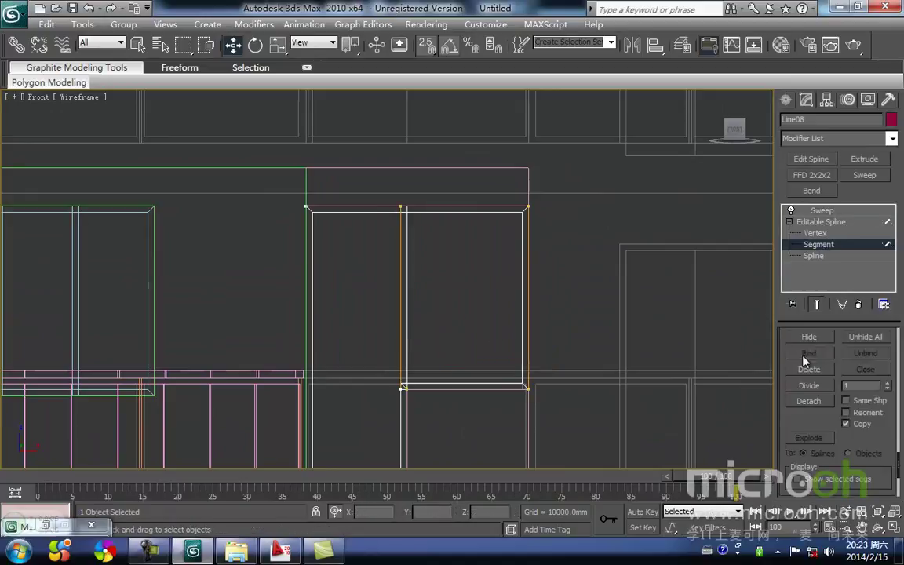
left_click(401, 323)
left_click_drag(478, 301, 413, 392, "shift")
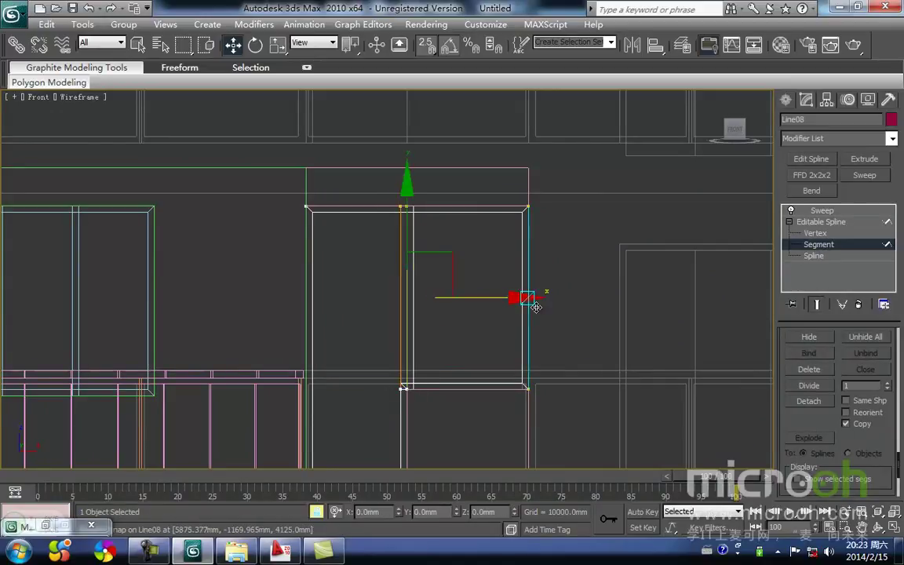
left_click(838, 243)
left_click(822, 210)
left_click(562, 327)
key("F3")
scroll(541, 329, "down", 4)
middle_click_drag(528, 298, 420, 345, "alt")
Draw a rectangle in the top view from the window wall's lower corner to the floor plan's wall line for the balcony slab
key("t")
scroll(420, 344, "up", 8)
scroll(484, 240, "up", 4)
middle_click_drag(485, 240, 374, 366)
scroll(412, 287, "up", 2)
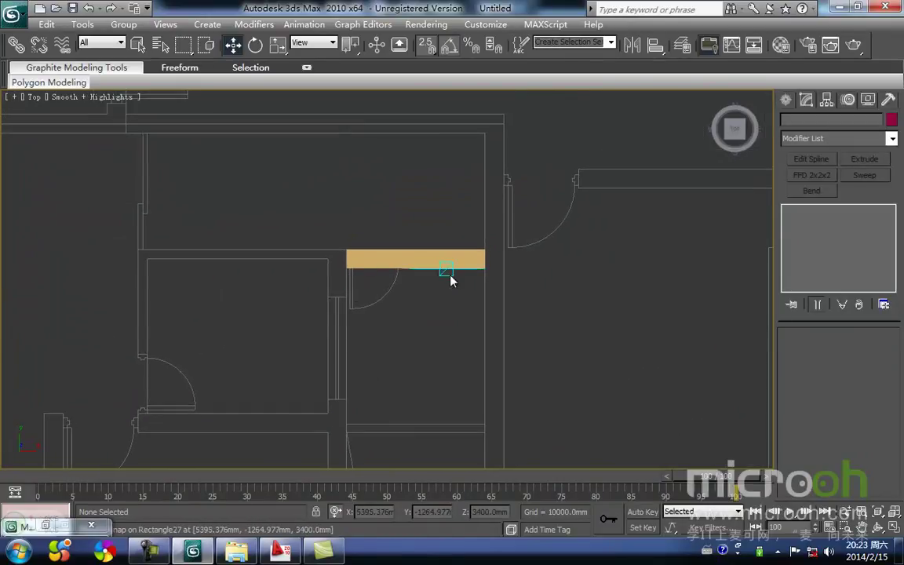
left_click(786, 100)
left_click(875, 203)
middle_click_drag(396, 310, 400, 293)
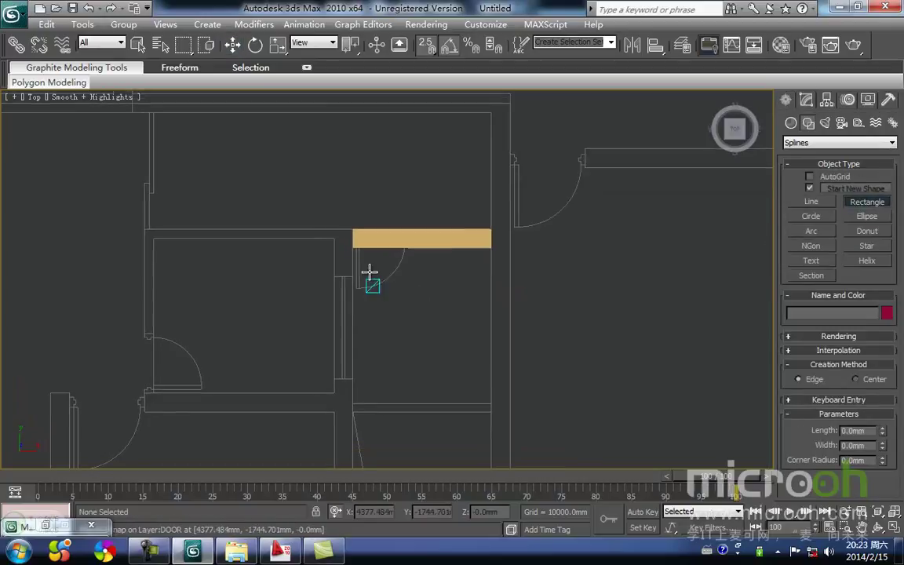
left_click_drag(353, 248, 465, 423)
key("w")
key("Delete")
middle_click_drag(438, 377, 393, 358)
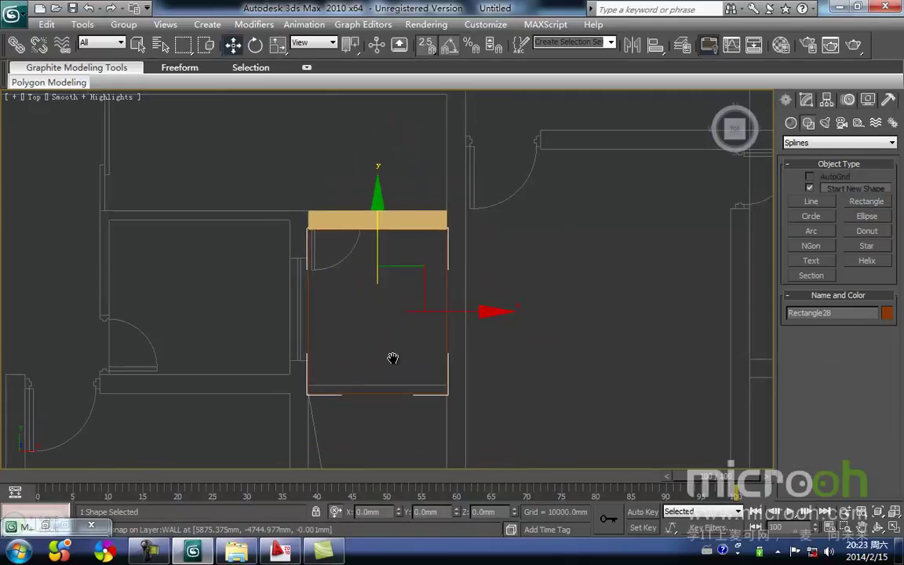
Raise the slab rectangle in the front view to the lower edge of the window wall
key("f")
key("z")
middle_click_drag(456, 357, 453, 403)
scroll(453, 403, "down", 9)
middle_click_drag(392, 287, 395, 385)
key("space")
left_click_drag(390, 385, 381, 280)
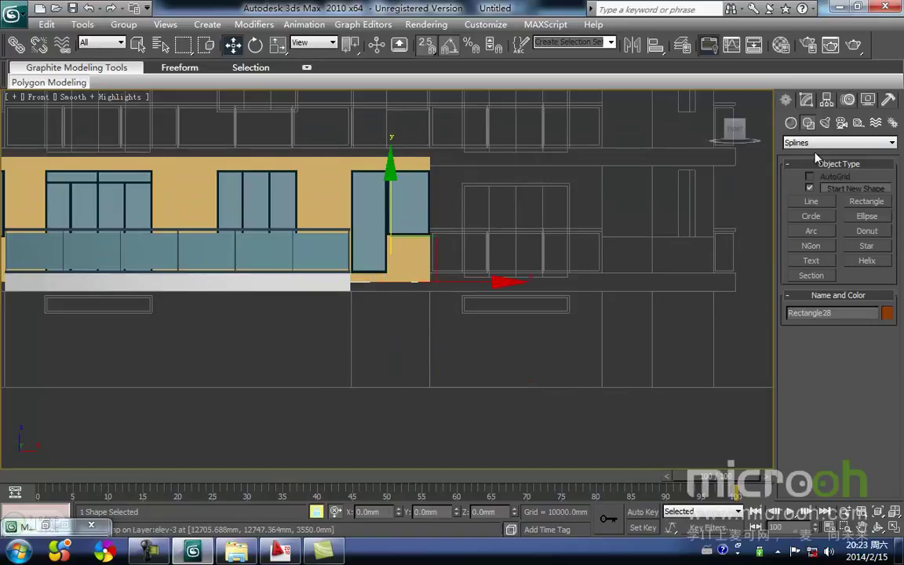
Extrude the slab rectangle by 100 mm
left_click(806, 101)
left_click(864, 160)
left_click(863, 354)
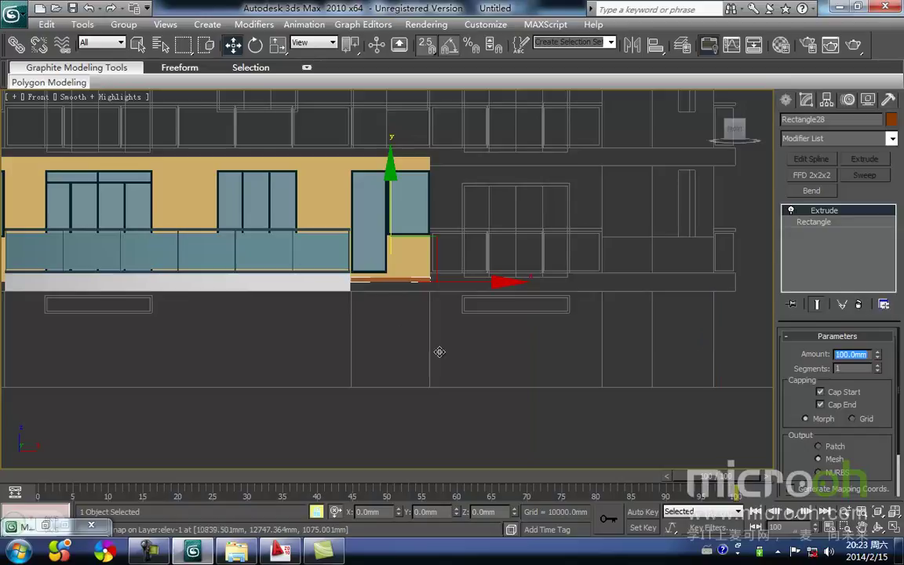
Snap the slab's upper face to the window's lower edge in the wireframe front view, and offset it -50 mm in Y
scroll(388, 337, "up", 5)
key("F3")
left_click_drag(523, 357, 382, 336)
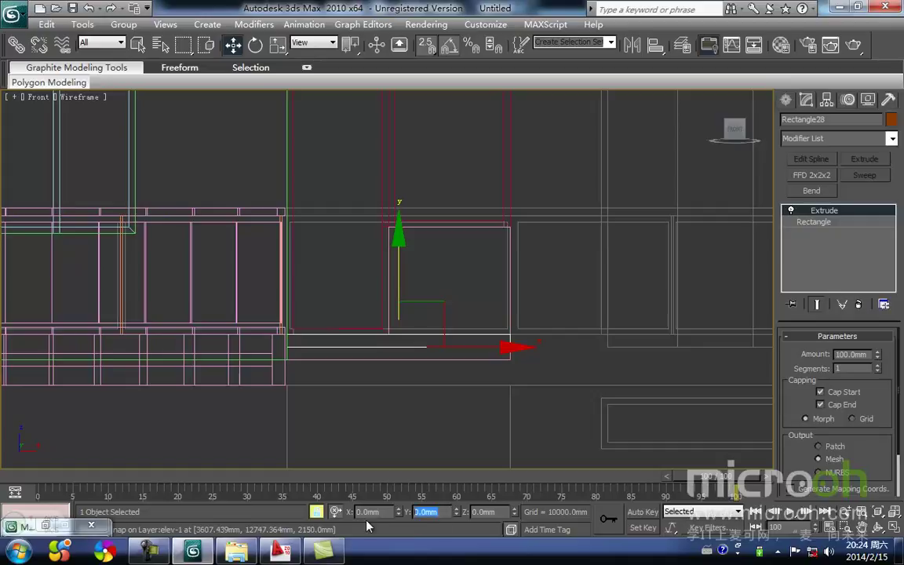
type("-50")
key("Return")
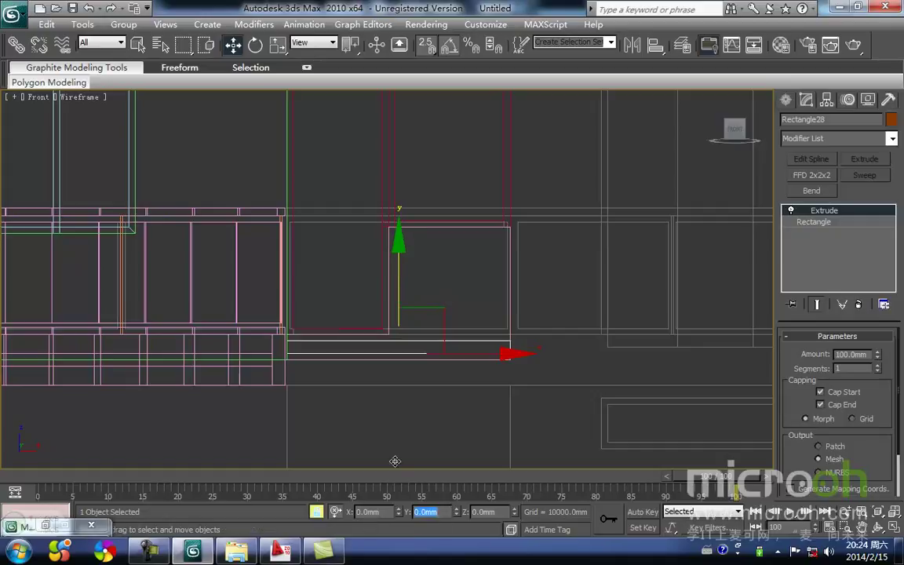
Display the view shaded and assign the 阳台板 material to the balcony slab
middle_click_drag(393, 430, 471, 364)
key("F3")
key("m")
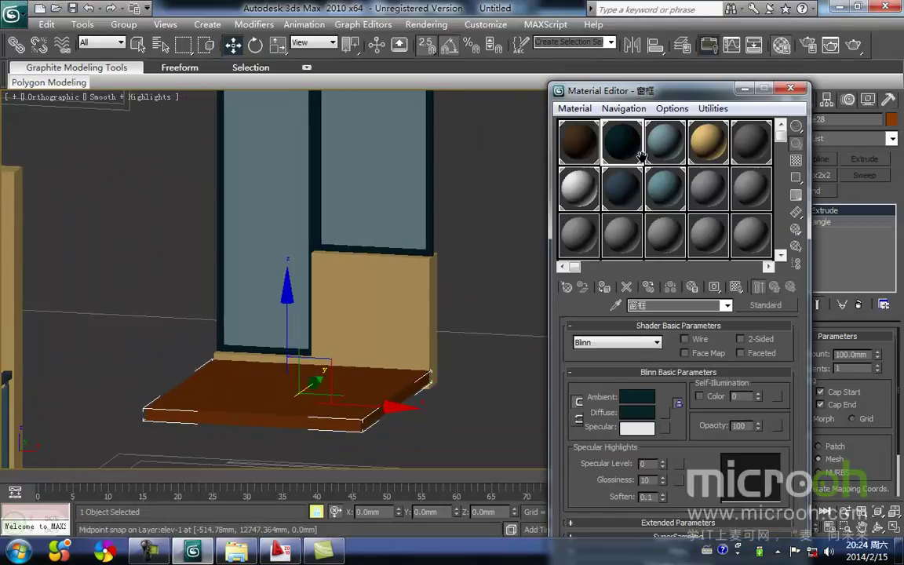
left_click(752, 145)
left_click(604, 288)
middle_click_drag(461, 359, 445, 370)
left_click(447, 374)
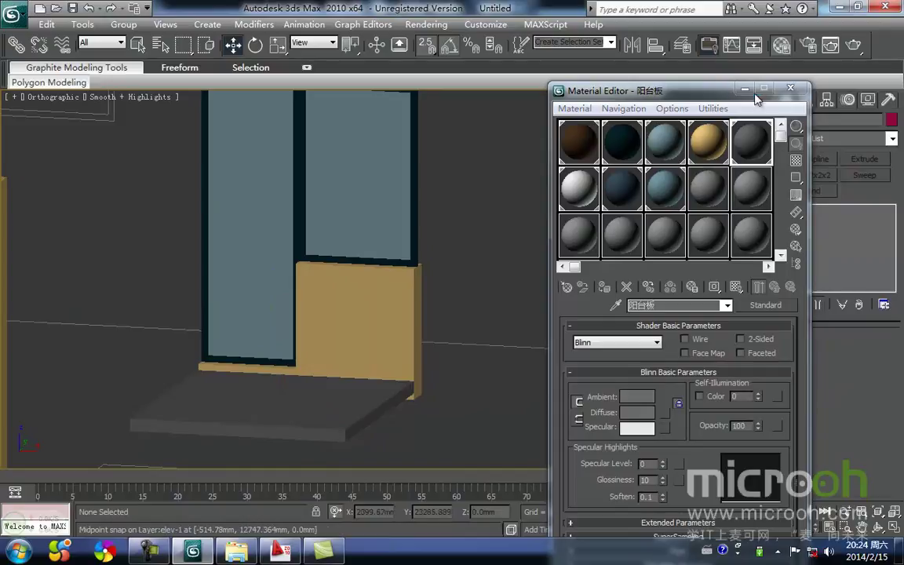
left_click(744, 87)
Examine the balcony slab's position against the front elevation and the floor plan
key("f")
key("z")
scroll(471, 330, "up", 3)
middle_click_drag(460, 336, 470, 214)
scroll(511, 338, "up", 4)
scroll(512, 338, "up", 5)
middle_click_drag(539, 283, 411, 346)
key("t")
scroll(409, 353, "up", 3)
middle_click_drag(466, 308, 375, 308)
scroll(375, 308, "up", 4)
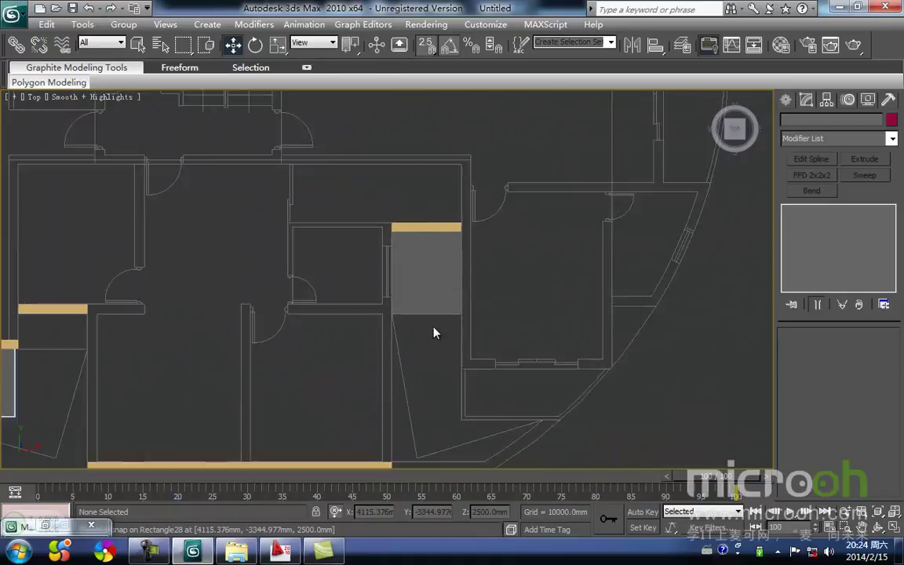
Add an Edit Spline modifier beneath the slab's Extrude and move its two outer vertices to the inner parallel wall line in plan
key("F3")
scroll(423, 364, "up", 2)
middle_click_drag(430, 361, 430, 375)
scroll(455, 396, "up", 2)
left_click_drag(459, 358, 459, 358)
left_click(811, 223)
left_click(811, 158)
left_click(816, 359)
left_click_drag(328, 386, 618, 440)
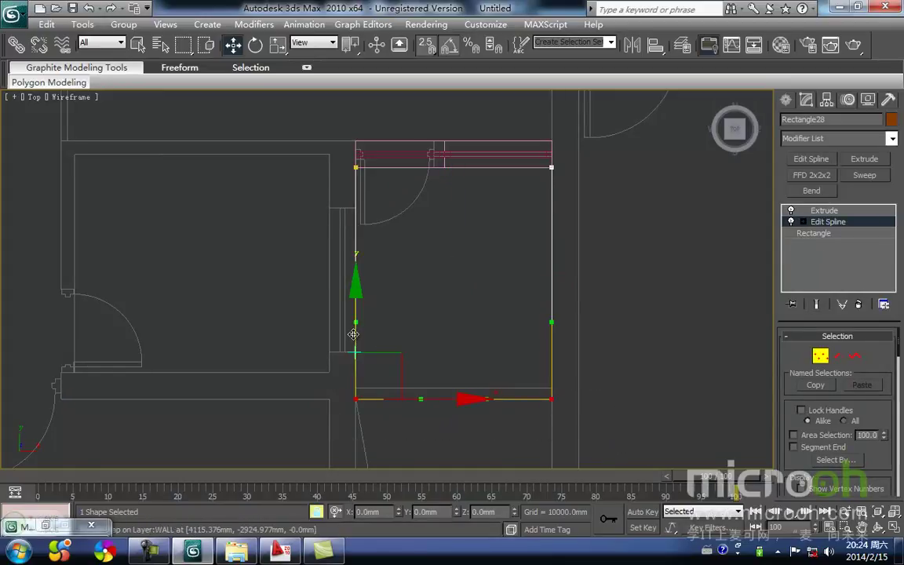
left_click_drag(355, 399, 356, 389)
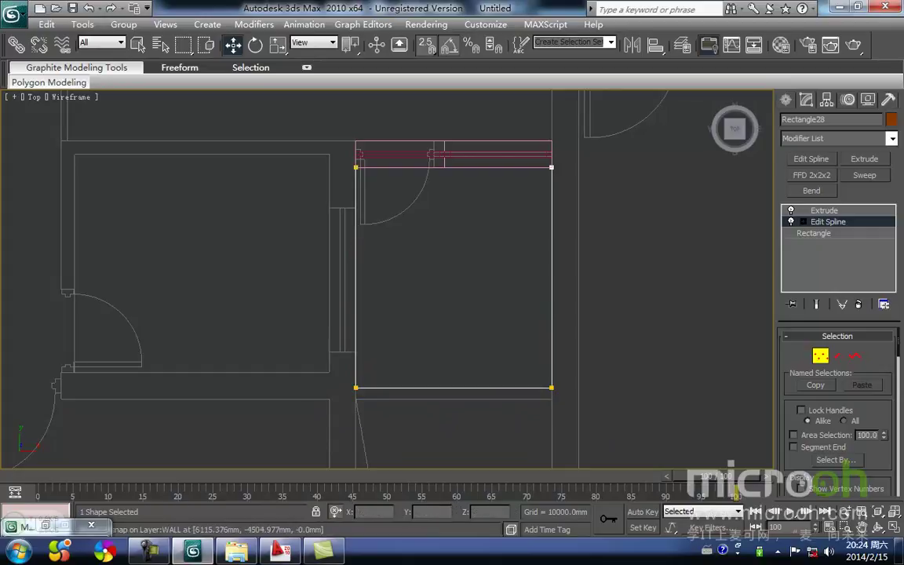
Finish editing the slab's vertices and draw a rectangle in plan over the narrow strip along the slab's outer edge
left_click(820, 355)
left_click(622, 433)
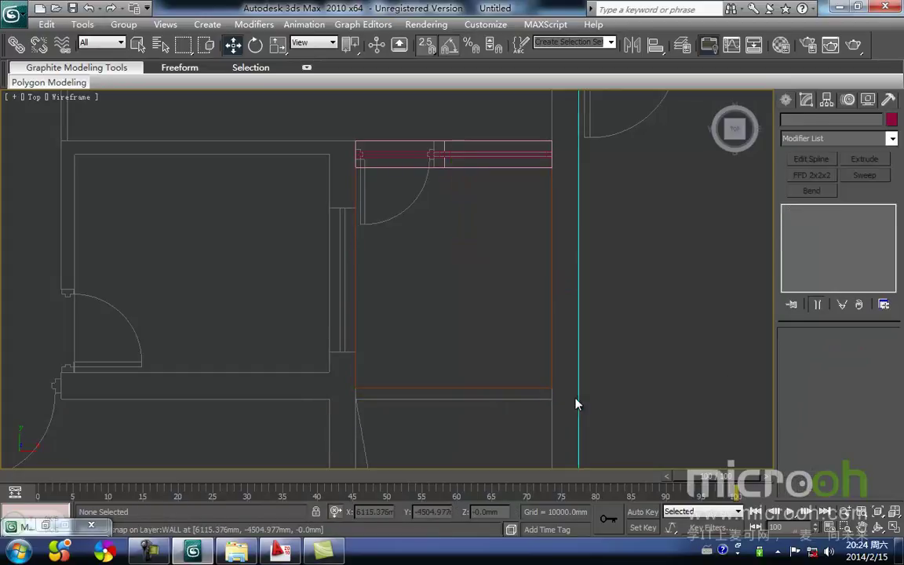
left_click(785, 100)
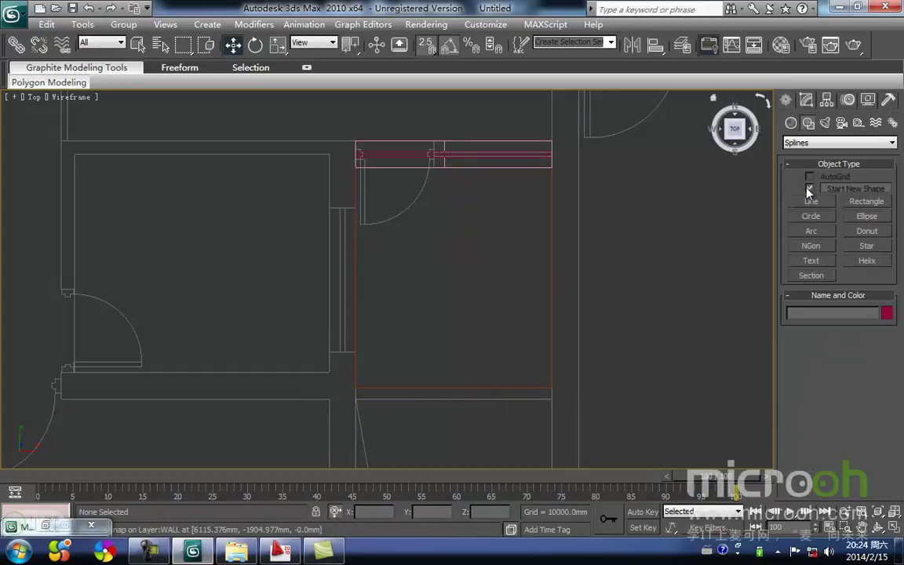
left_click(866, 201)
left_click_drag(356, 398, 504, 405)
right_click(527, 418)
left_click(529, 421)
Extrude the strip rectangle 400 mm
key("f")
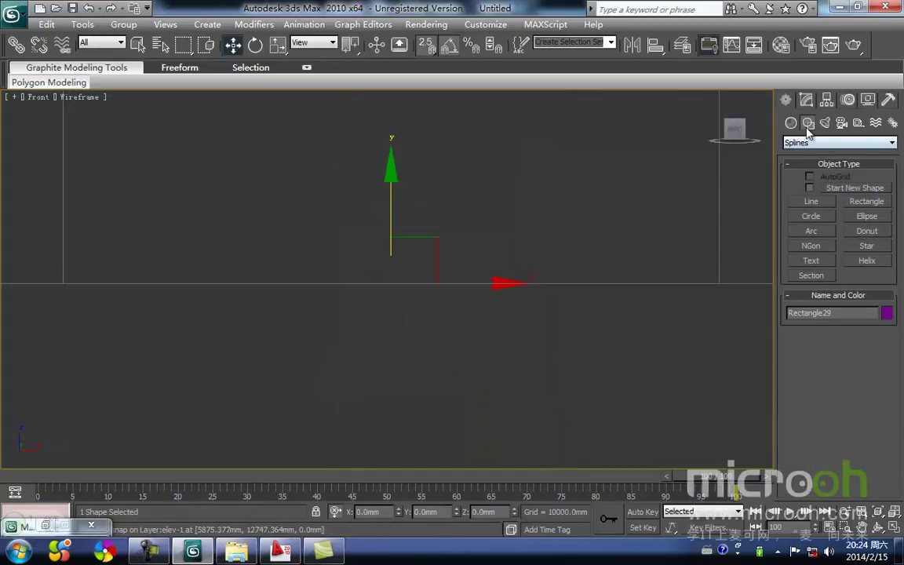
left_click(806, 100)
left_click(864, 158)
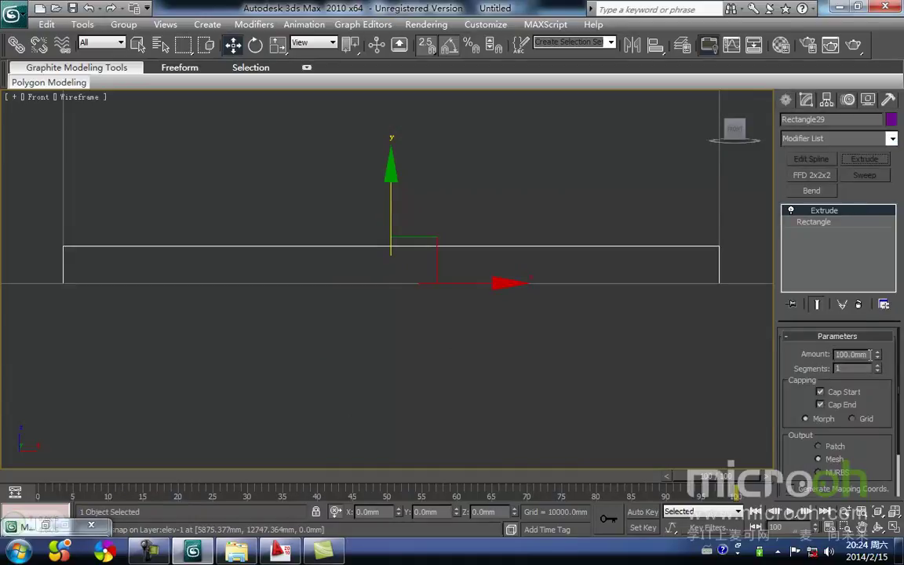
type("400")
key("Return")
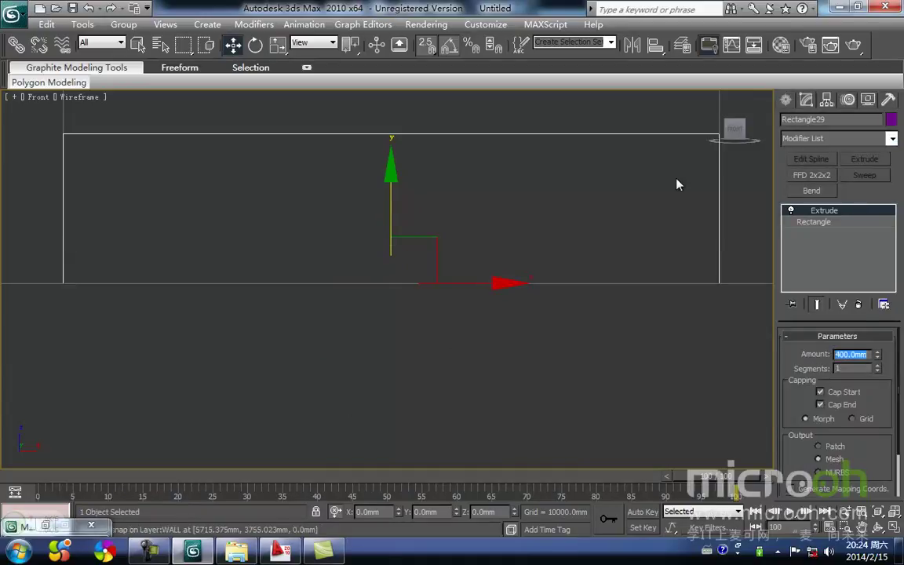
Raise the extruded strip in the front view and snap it to the balcony base lines of the elevation drawing
middle_click_drag(338, 279, 359, 412)
scroll(372, 376, "down", 6)
middle_click_drag(378, 315, 377, 428)
key("space")
mouse_move(391, 356)
left_mouse_down()
mouse_move(392, 322)
mouse_move(342, 279)
left_mouse_up()
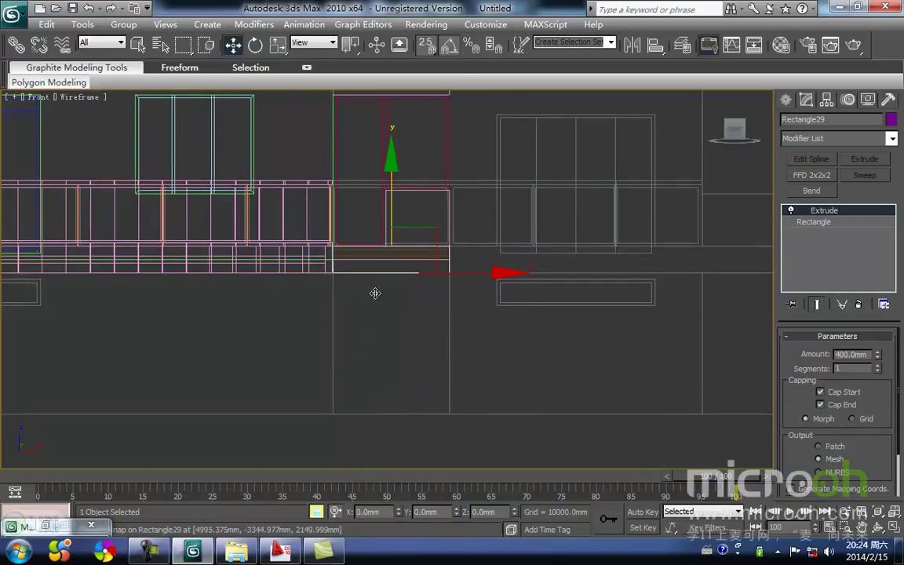
middle_click_drag(376, 297, 357, 288)
Display the model shaded and assign the 线条 material to the edge strip
key("F3")
scroll(357, 288, "down", 3)
middle_click_drag(408, 322, 381, 354, "alt")
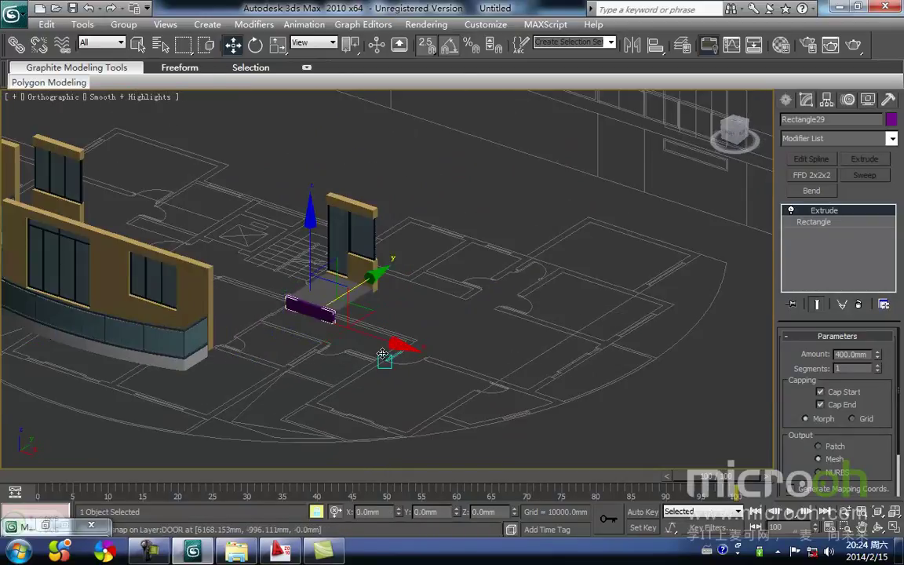
key("m")
left_click(581, 191)
left_click_drag(581, 191, 310, 308)
left_click(437, 387)
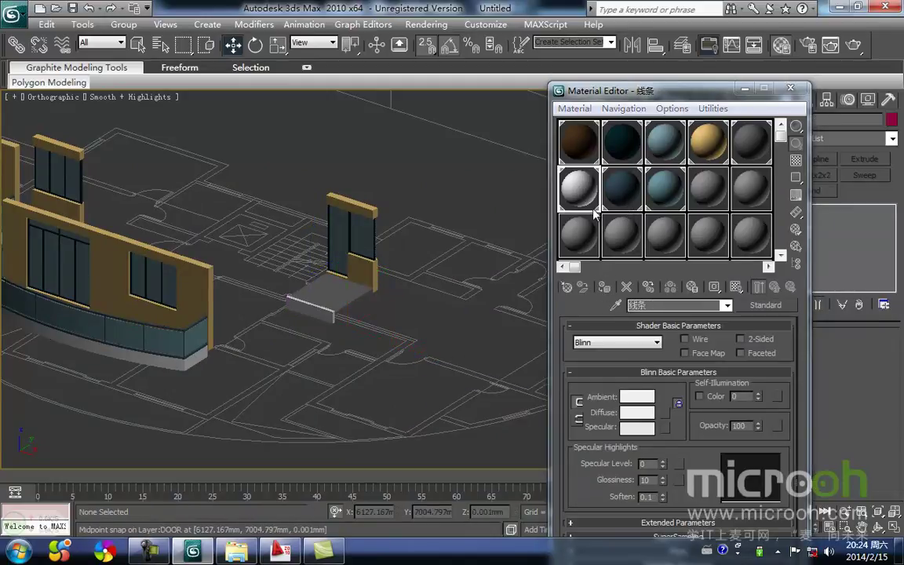
left_click(744, 89)
Switch to the wireframe front view and hide the geometry so only the elevation drawing around the balcony shows
scroll(313, 373, "down", 3)
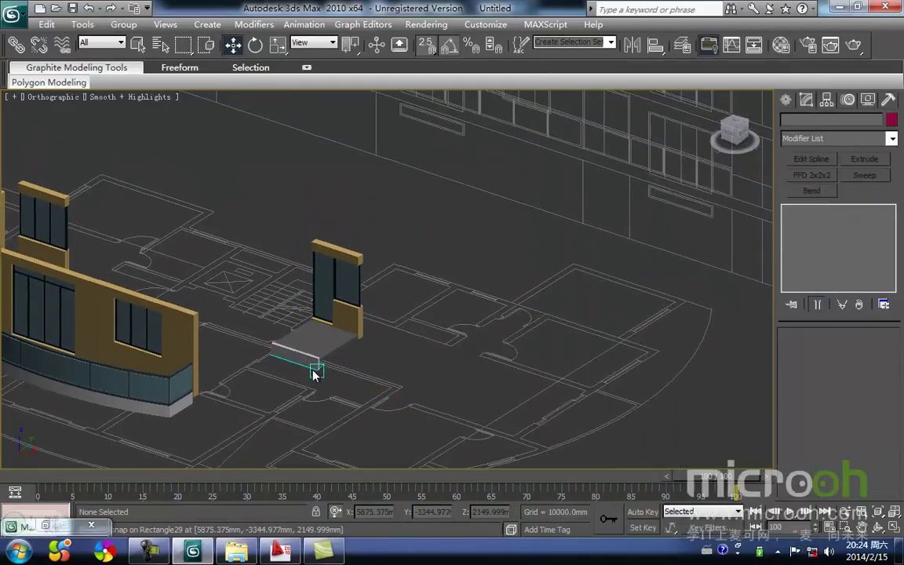
key("f")
key("z")
middle_click_drag(415, 358, 402, 249)
scroll(463, 225, "up", 3)
mouse_move(438, 297)
middle_mouse_down()
mouse_move(450, 225)
mouse_move(484, 350)
mouse_move(423, 349)
mouse_move(423, 329)
mouse_move(434, 328)
mouse_move(397, 351)
middle_mouse_up()
scroll(438, 337, "up", 3)
scroll(438, 337, "up", 3)
key("F3")
scroll(422, 312, "up", 2)
key("shift+g")
middle_click_drag(448, 327, 428, 337)
Draw a rectangle about 1000 mm high and 1760 mm wide over the balcony railing outline in the elevation
left_click(788, 100)
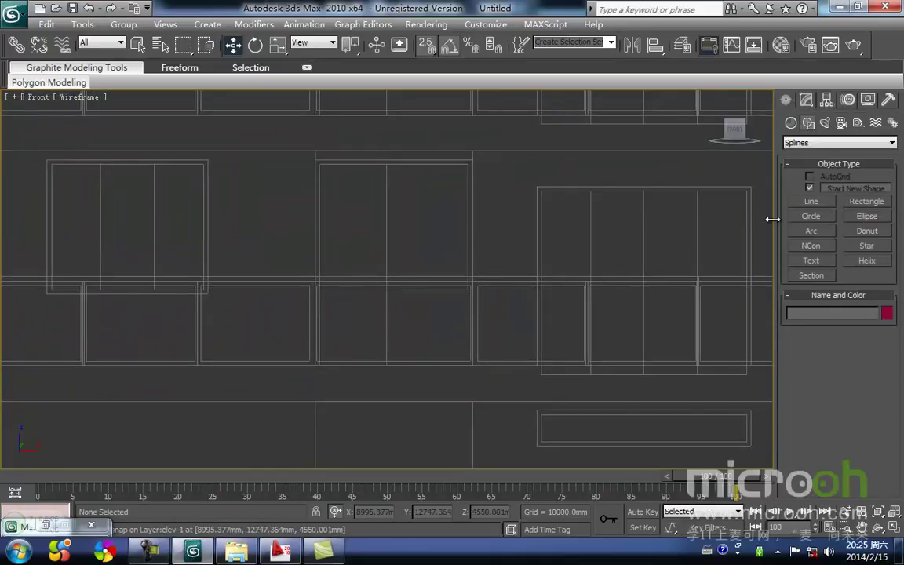
left_click(866, 201)
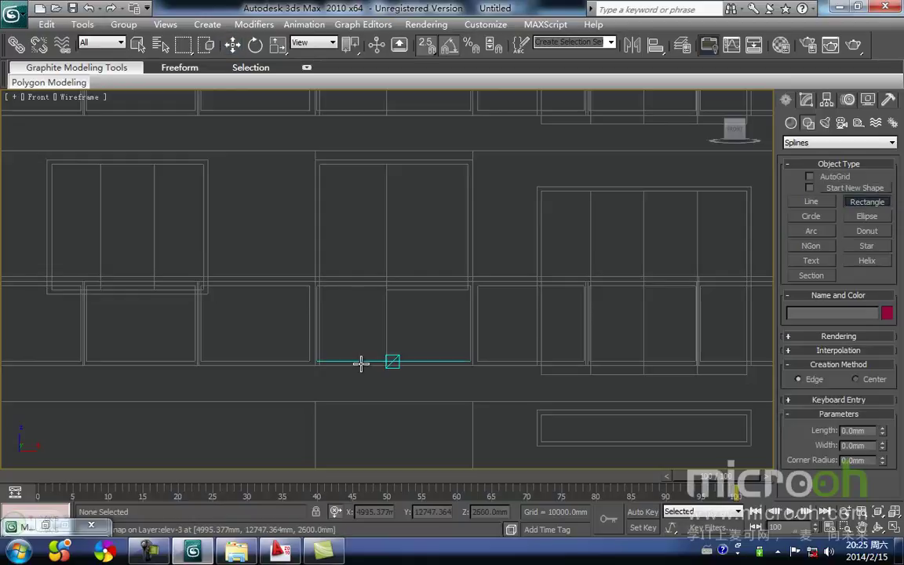
scroll(362, 359, "up", 3)
left_click_drag(274, 424, 500, 284)
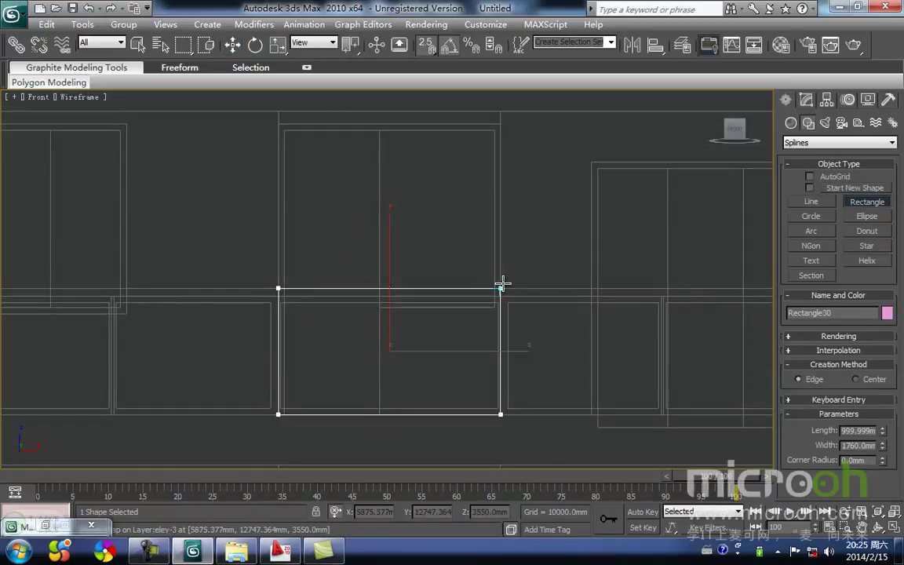
key("w")
middle_click_drag(475, 363, 468, 377)
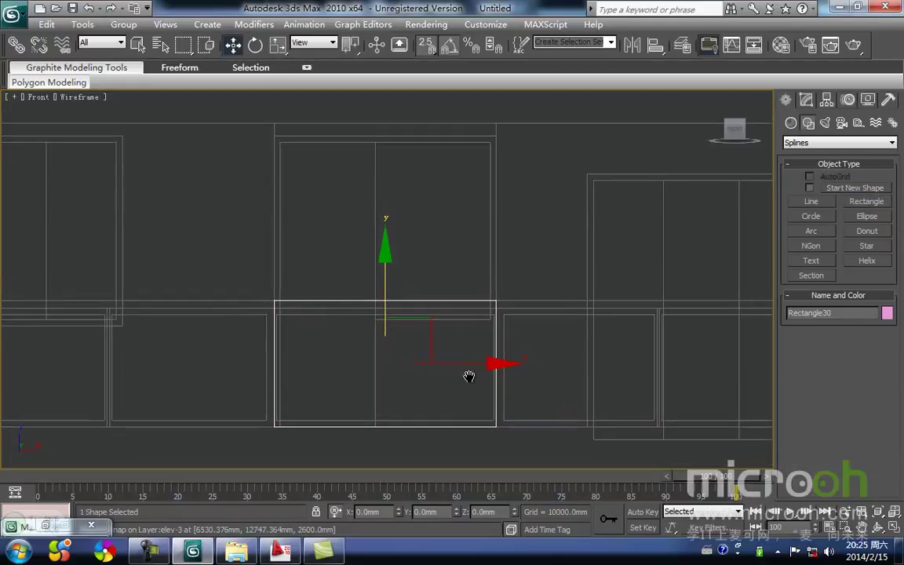
Add an Edit Spline modifier to the railing rectangle and copy its right edge segment onto the drawing's vertical division line
key("1")
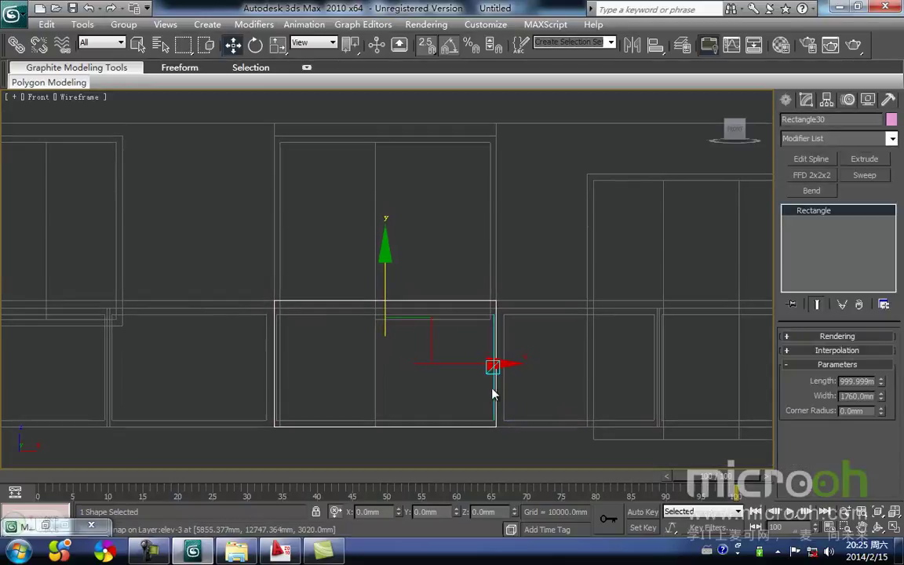
left_click(816, 158)
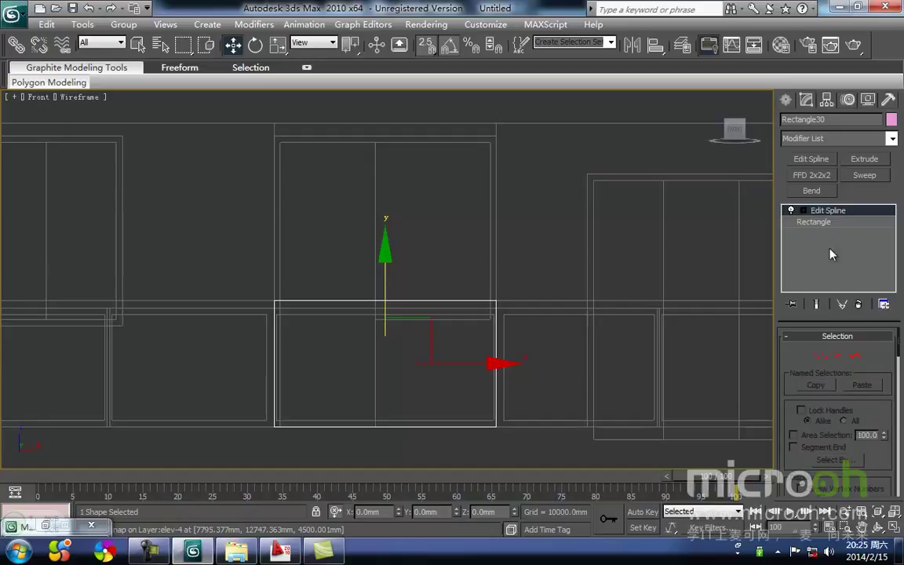
left_click(837, 357)
left_click(496, 368)
left_click_drag(494, 423, 377, 426, "shift")
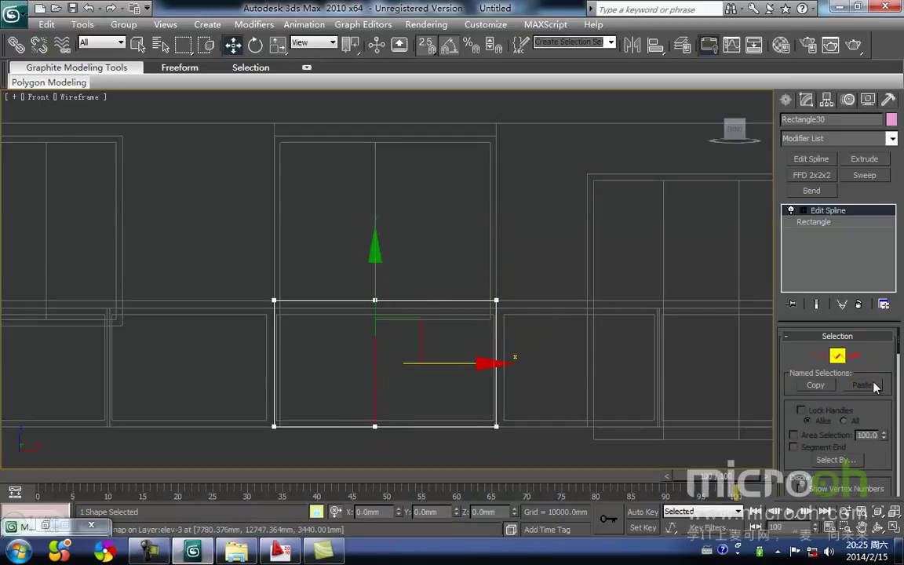
Sweep the railing outline with a 60 by 60 mm rectangular section, unhide the geometry and set the pivot alignment to the upper-right corner
mouse_move(900, 355)
left_mouse_down()
mouse_move(898, 390)
mouse_move(897, 346)
left_mouse_up()
left_click(871, 179)
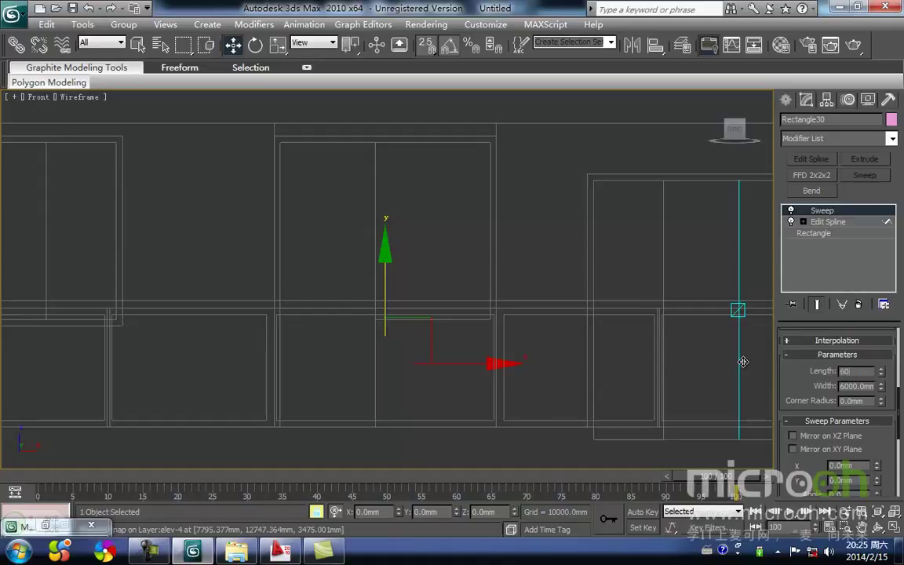
mouse_move(456, 282)
middle_mouse_down()
mouse_move(452, 311)
mouse_move(464, 280)
middle_mouse_up()
middle_click_drag(417, 308, 424, 301)
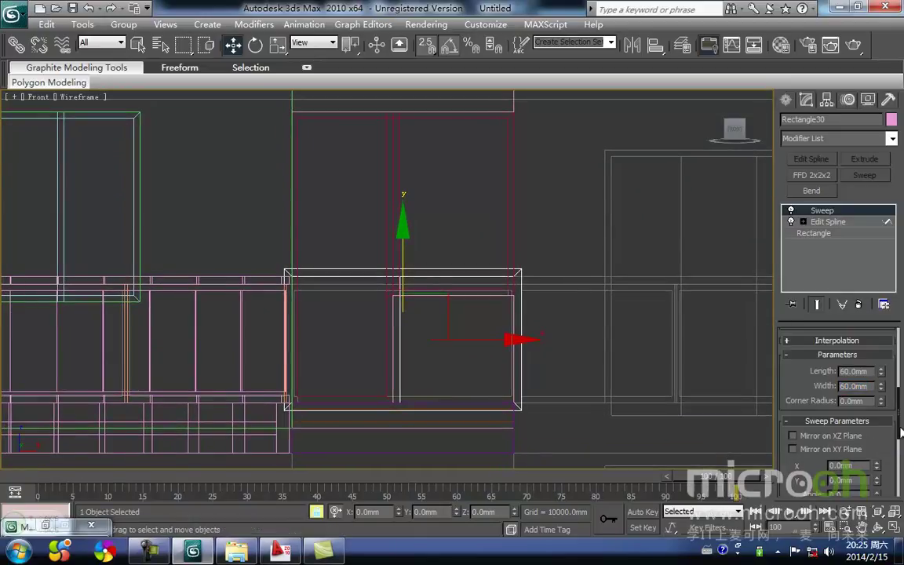
scroll(863, 447, "down", 5)
left_click(819, 417)
Move the railing frame in plan onto the edge strip at the outer side of the balcony slab
middle_click_drag(495, 404, 515, 341)
key("F3")
scroll(514, 342, "down", 3)
key("t")
key("z")
scroll(509, 310, "down", 5)
middle_click_drag(444, 333, 473, 227)
left_click_drag(422, 108, 396, 391)
middle_click_drag(395, 391, 404, 313)
key("F3")
scroll(373, 361, "up", 3)
middle_click_drag(373, 360, 411, 245)
scroll(401, 299, "up", 3)
left_click_drag(399, 259, 403, 356)
middle_click_drag(434, 335, 374, 376)
Display the view shaded and assign the 栏杆 material to the railing frame
key("f")
key("z")
mouse_move(403, 333)
middle_mouse_down()
mouse_move(469, 379)
mouse_move(448, 333)
middle_mouse_up()
scroll(410, 343, "down", 2)
key("F3")
scroll(428, 324, "down", 3)
key("m")
left_click(618, 185)
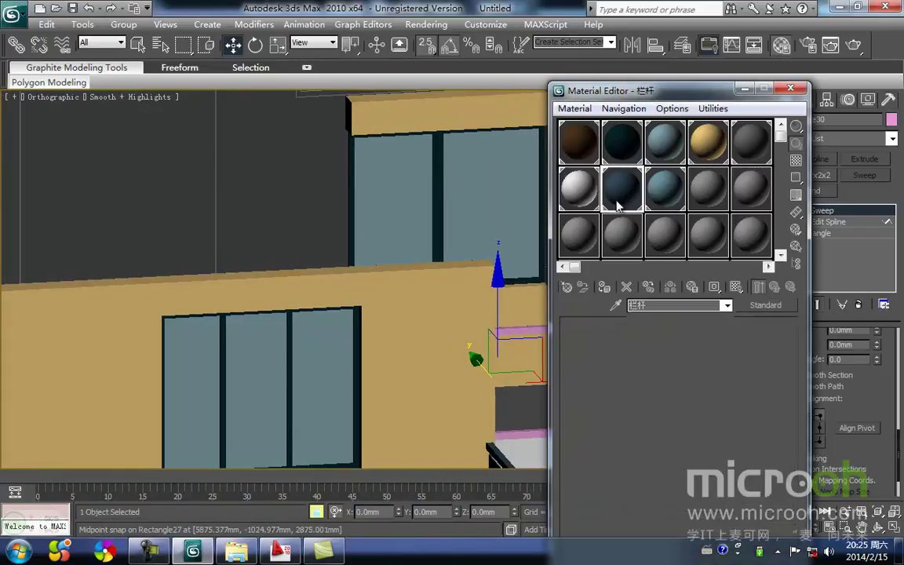
left_click(743, 90)
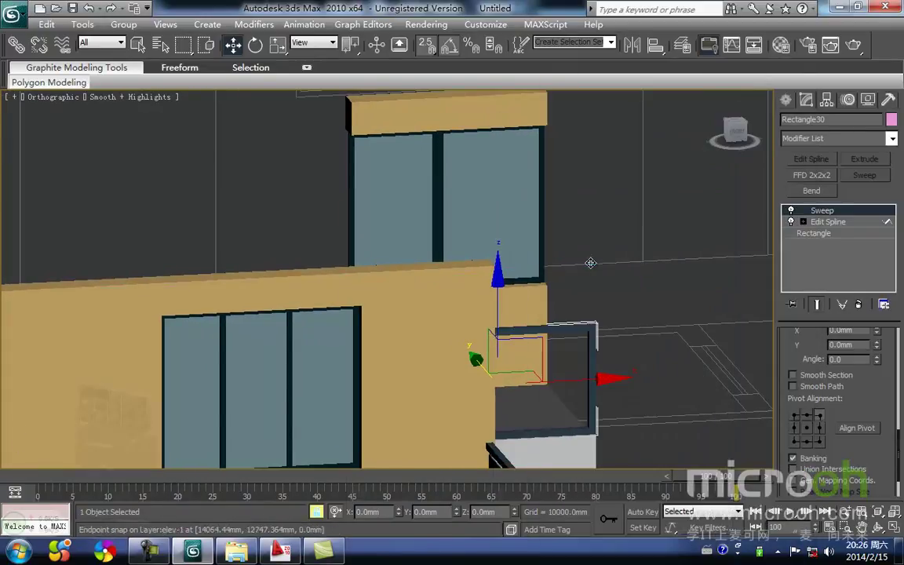
Isolate the railing frame in the front view and draw a rectangle about 880 by 1640 mm snapped to its inner corners
middle_click_drag(546, 328, 542, 295)
key("f")
key("alt+q")
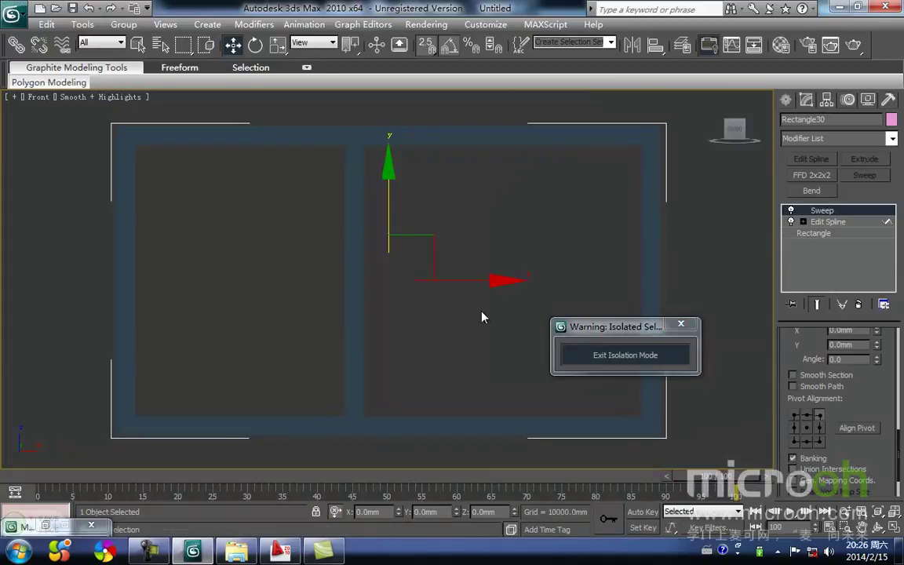
scroll(496, 279, "down", 2)
left_click(588, 253)
right_click(590, 246, "ctrl")
left_click(615, 169)
left_click_drag(181, 198, 537, 390)
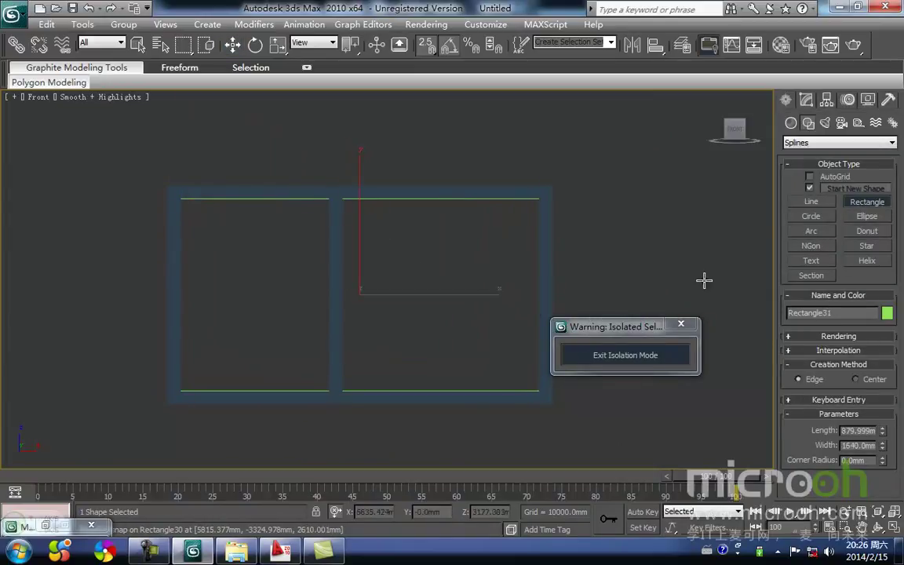
Extrude the inner rectangle 5 mm as a glass panel and align it centre to centre with the frame in Z
left_click(806, 100)
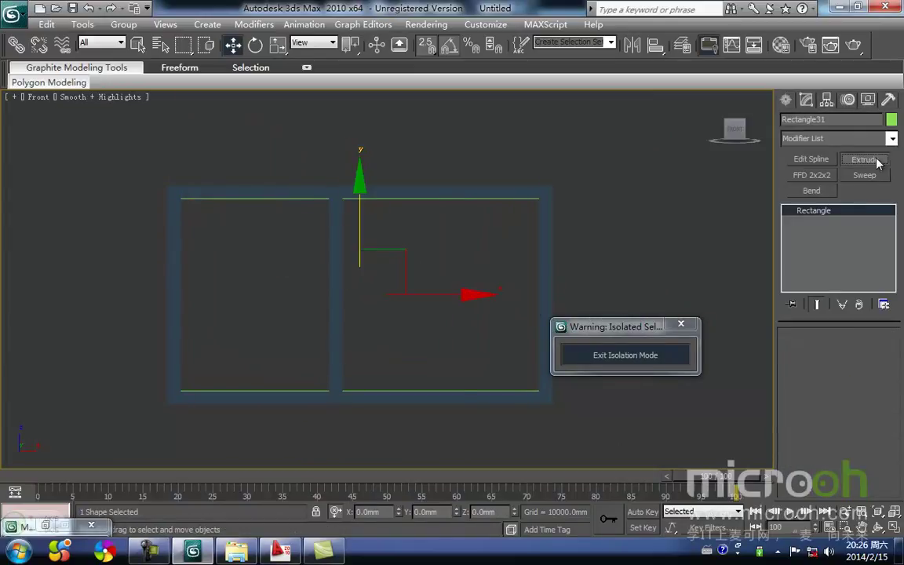
left_click(864, 159)
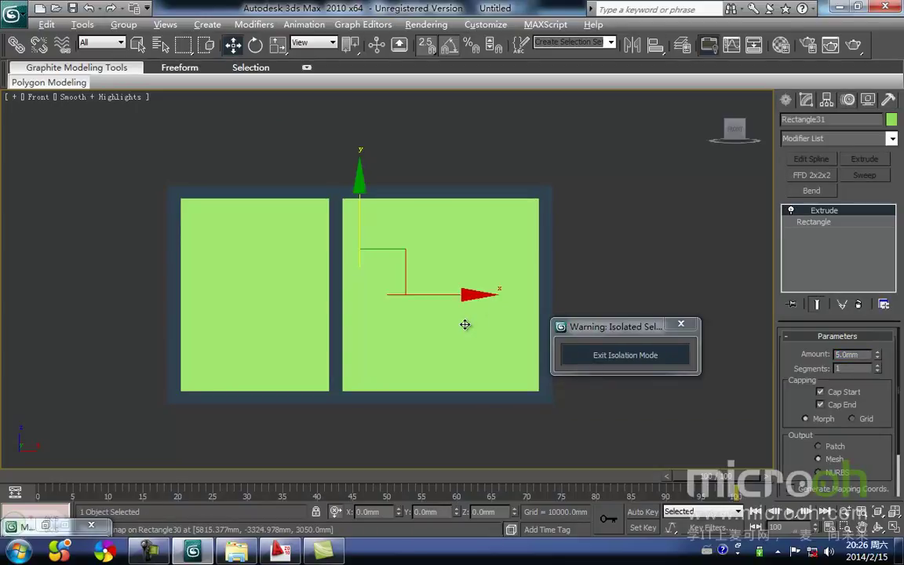
key("alt+a")
left_click(394, 397)
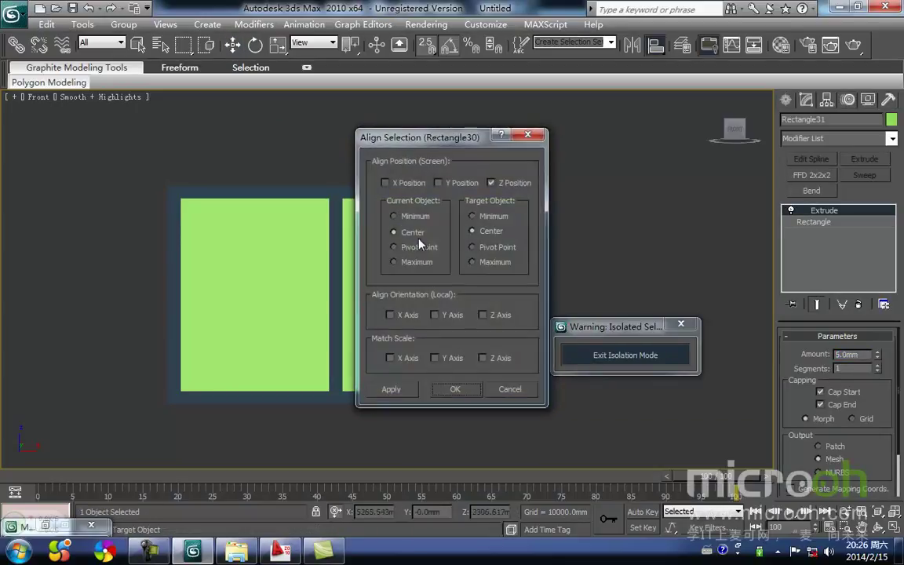
left_click(455, 389)
Assign the 阳台玻璃 material to the railing's glass panel
left_click(591, 266)
left_click(476, 304)
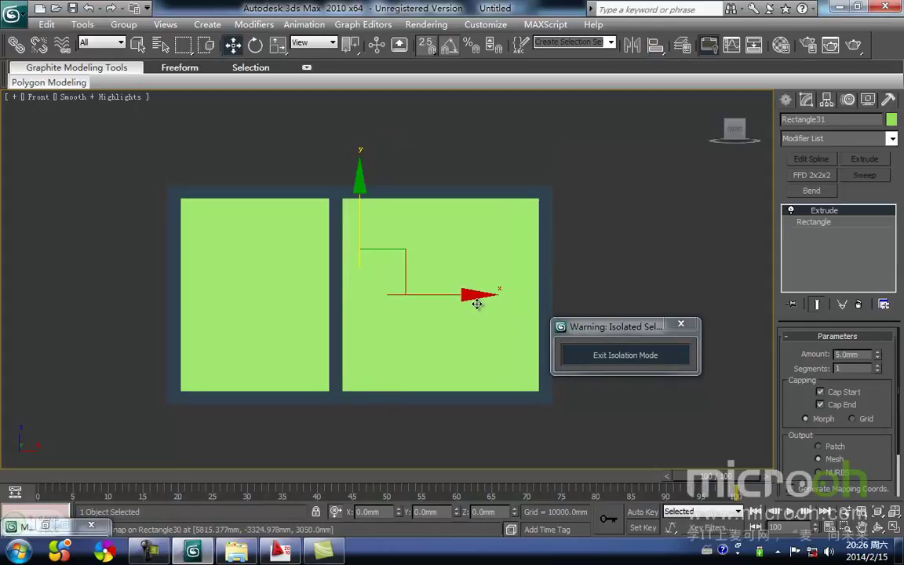
key("m")
left_click(665, 146)
left_click(666, 186)
left_click_drag(665, 187, 500, 267)
left_click(507, 144)
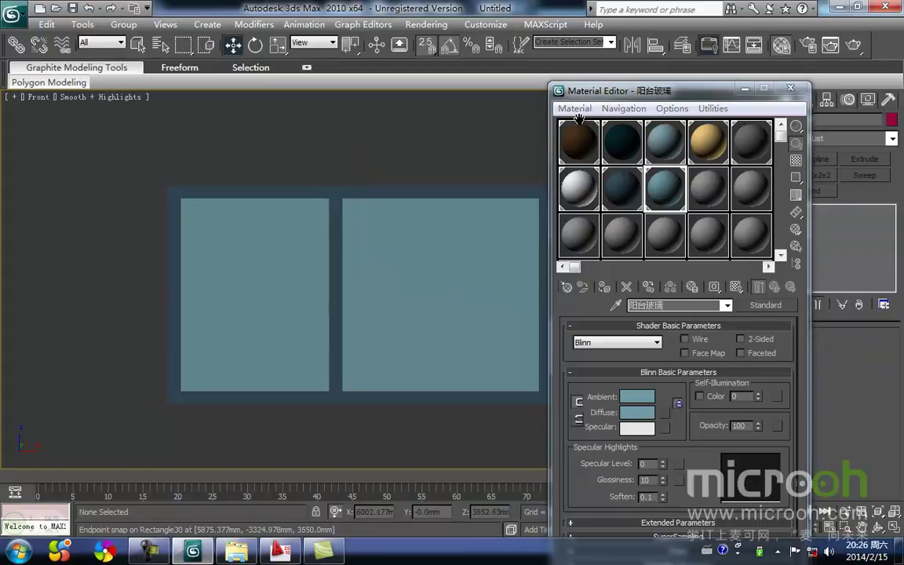
left_click(743, 88)
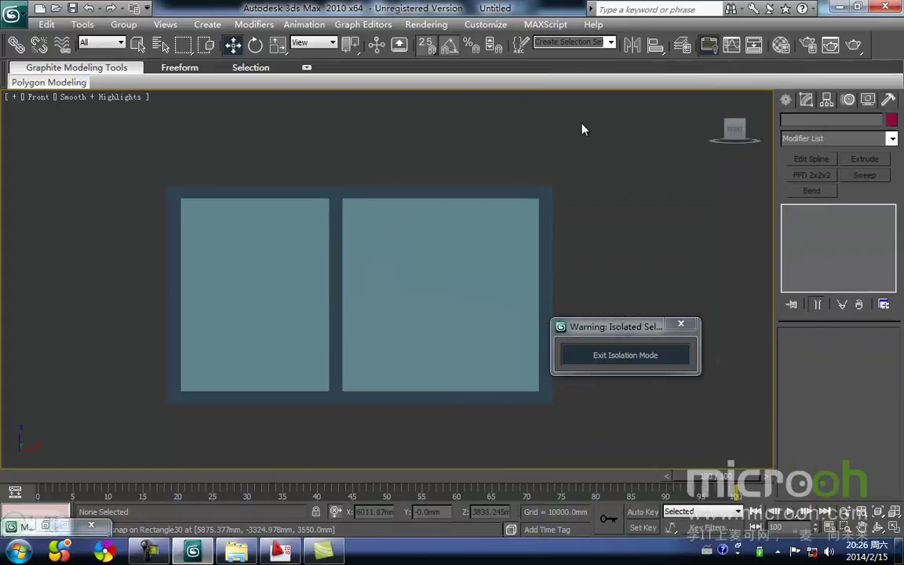
Move the railing frame's middle vertical segment to the right, towards the frame's centre, with the swept result shown
left_click(335, 377)
key("F3")
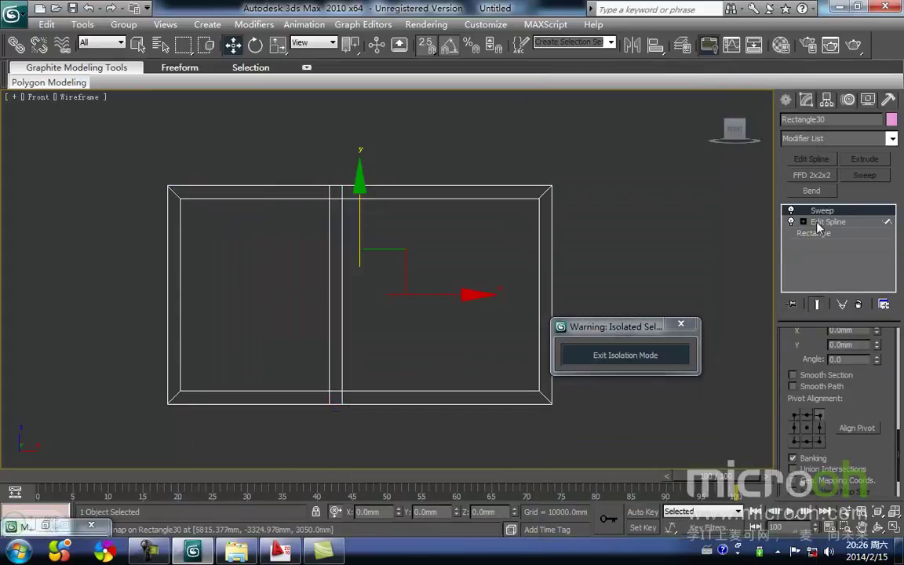
left_click(833, 244)
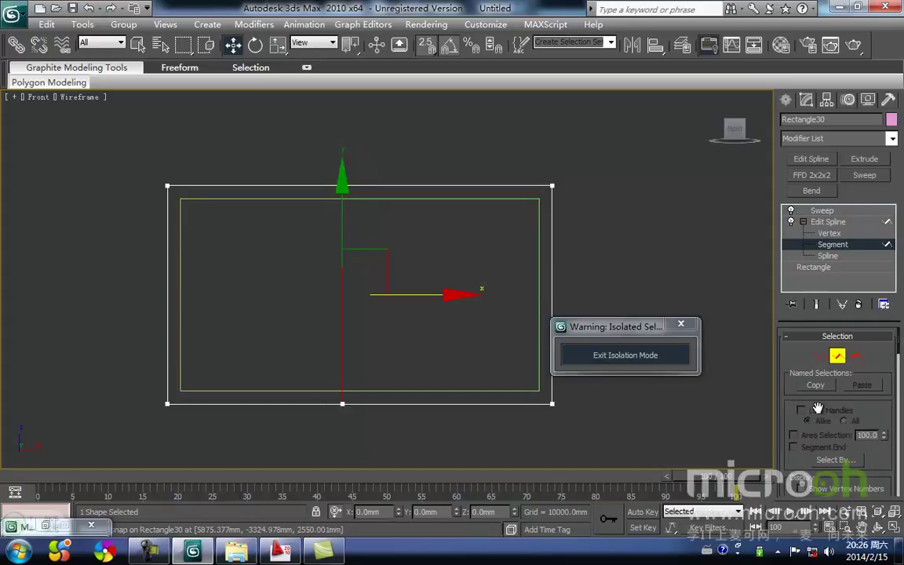
left_click(816, 303)
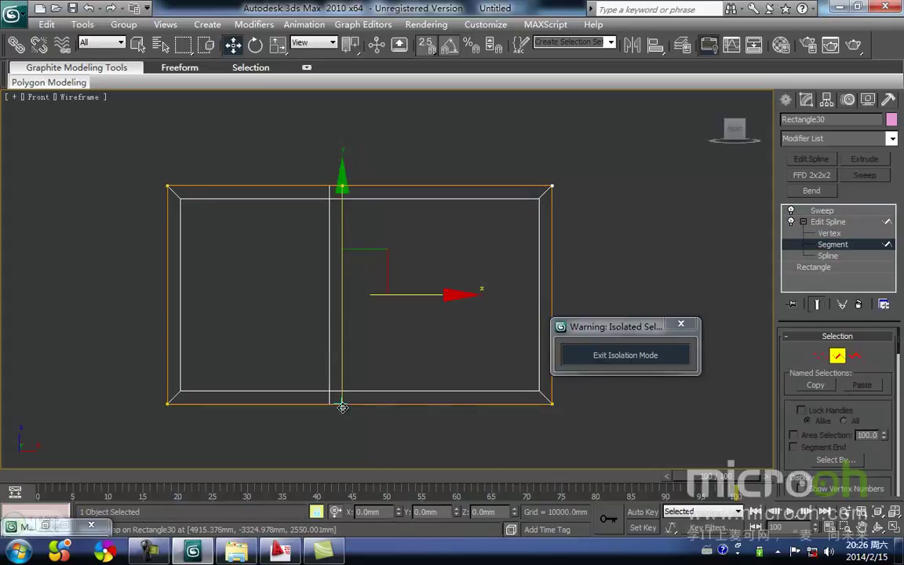
mouse_move(344, 405)
left_mouse_down()
mouse_move(363, 402)
mouse_move(358, 408)
left_mouse_up()
left_click(424, 360)
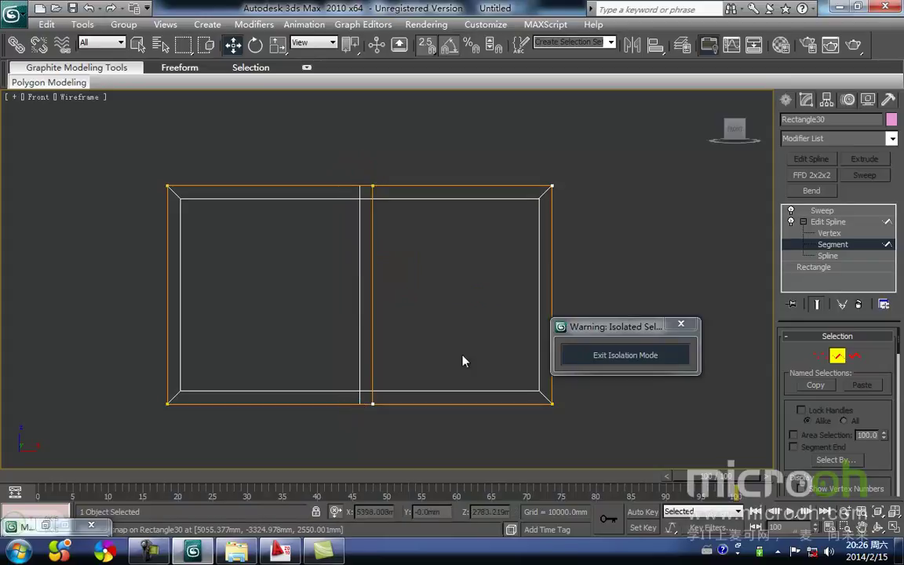
left_click(836, 357)
left_click(603, 249)
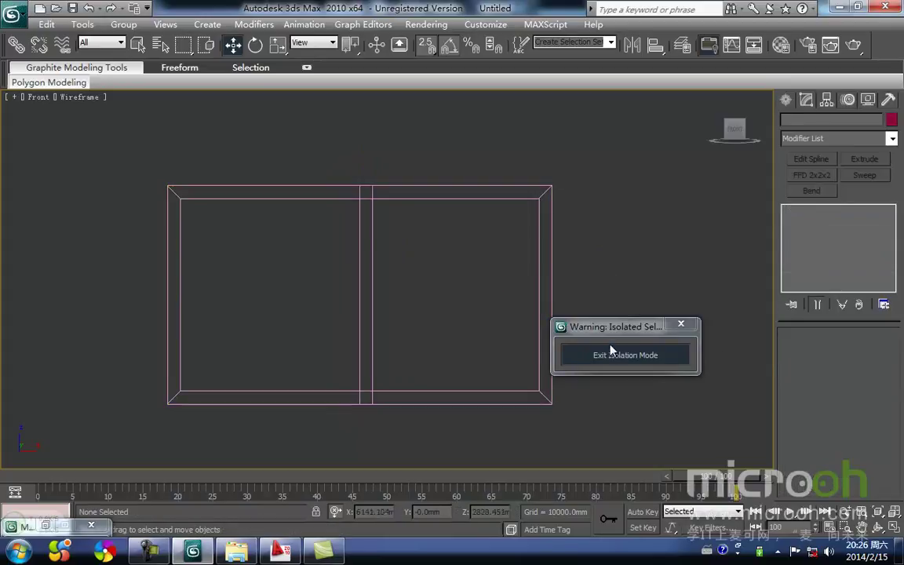
Exit isolation mode and inspect the shaded balcony railing in the orthographic view and the floor plan
left_click(609, 355)
mouse_move(455, 406)
middle_mouse_down()
mouse_move(454, 387)
mouse_move(466, 403)
mouse_move(439, 421)
mouse_move(386, 416)
middle_mouse_up()
key("F3")
scroll(467, 384, "down", 5)
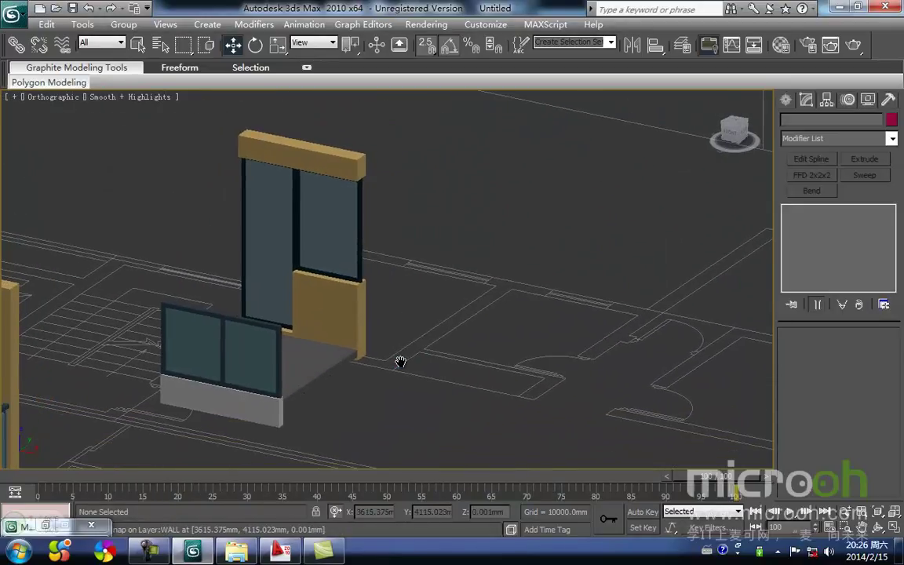
key("t")
scroll(402, 363, "up", 6)
scroll(439, 359, "up", 2)
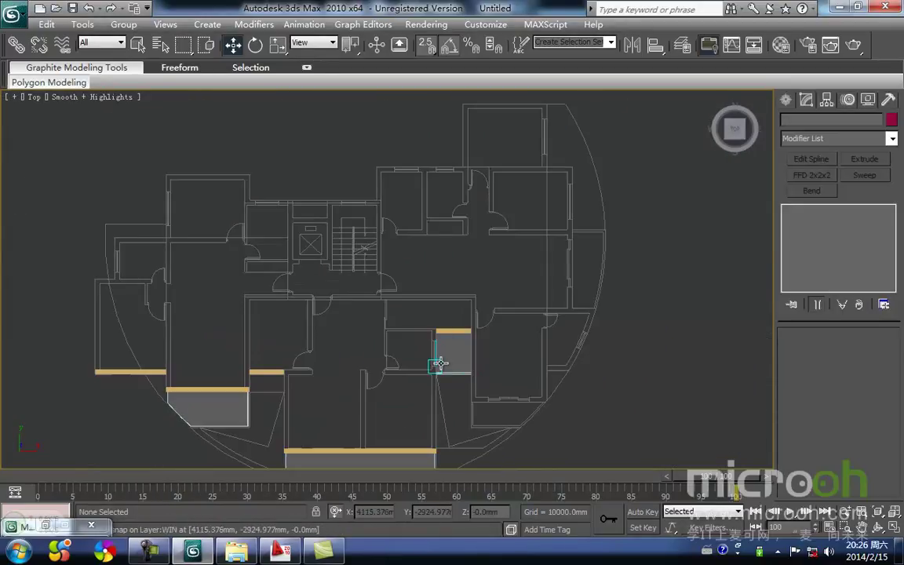
Examine the floor plan around the right-hand room and its balcony, switching the plan to wireframe
middle_click_drag(455, 384, 421, 305)
scroll(477, 322, "up", 3)
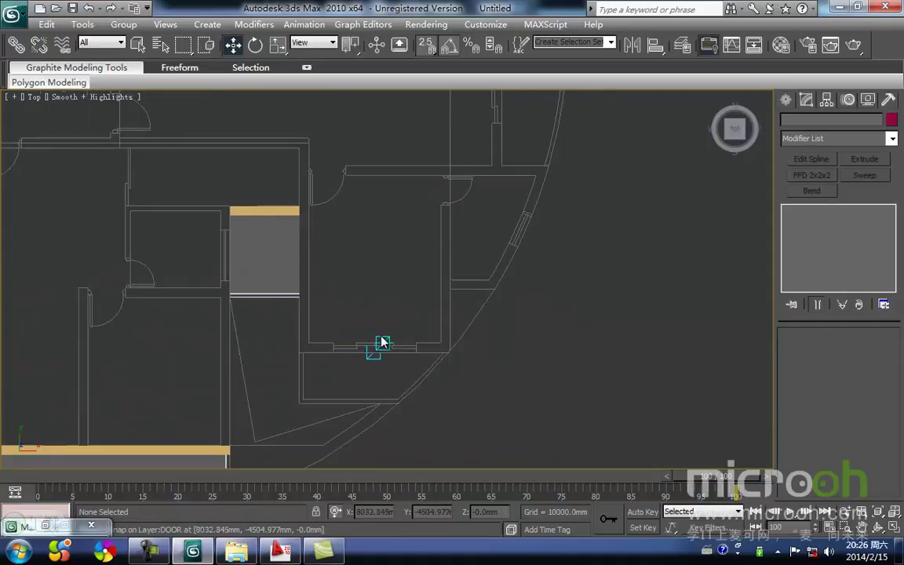
scroll(385, 354, "down", 5)
scroll(339, 367, "up", 4)
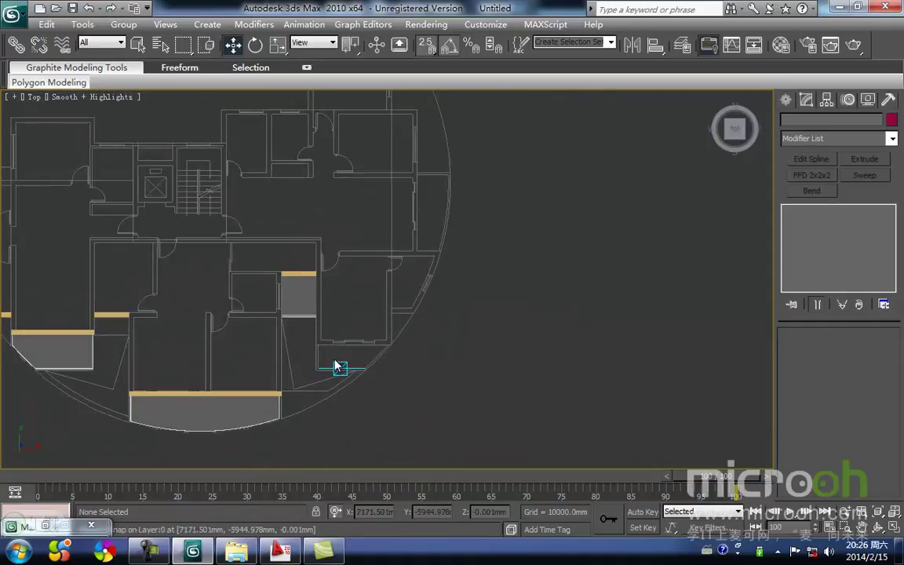
middle_click_drag(339, 367, 294, 422)
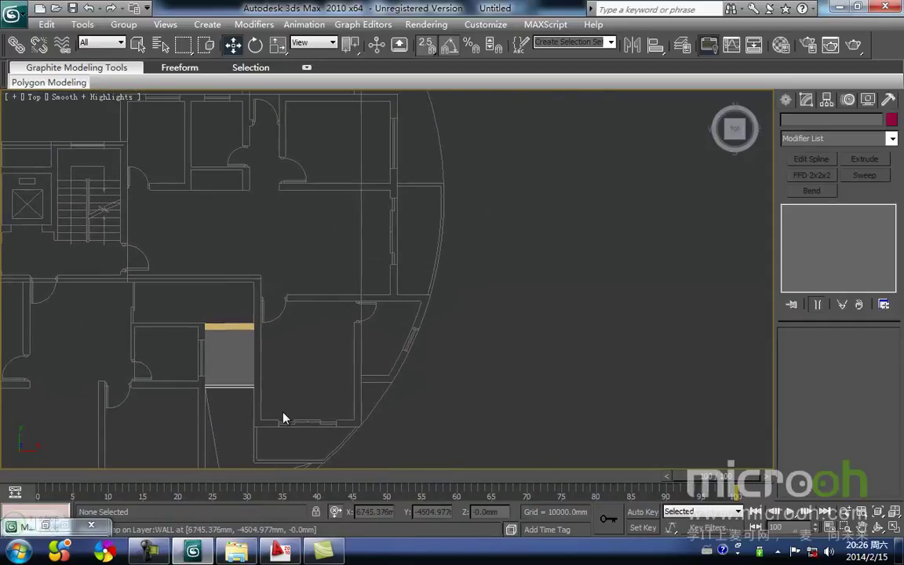
mouse_move(363, 423)
middle_mouse_down()
mouse_move(384, 365)
mouse_move(397, 381)
mouse_move(385, 364)
mouse_move(607, 373)
middle_mouse_up()
scroll(385, 367, "down", 2)
key("F3")
scroll(428, 365, "up", 2)
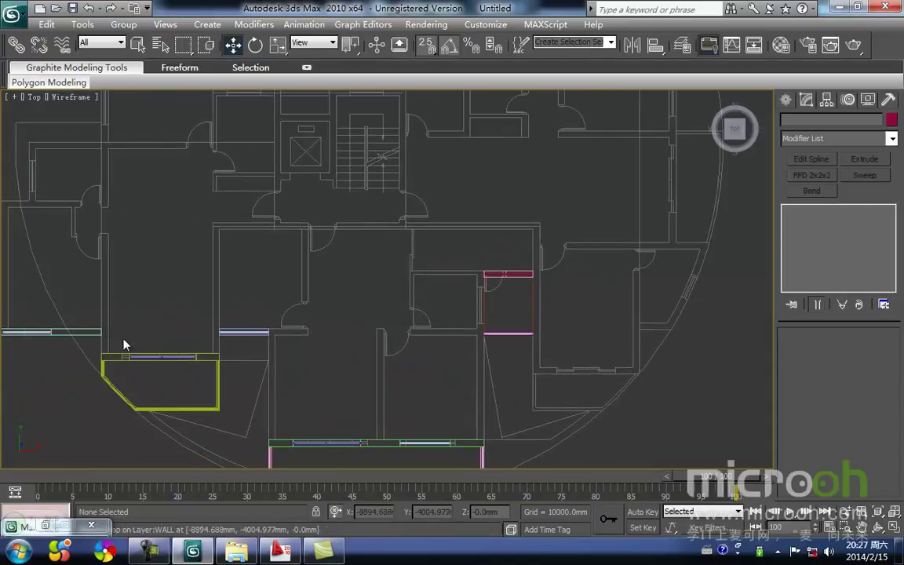
In the front elevation, ungroup the left facade bay containing the wall, four-pane window and balcony
middle_click_drag(157, 371, 366, 356)
scroll(258, 357, "up", 2)
key("f")
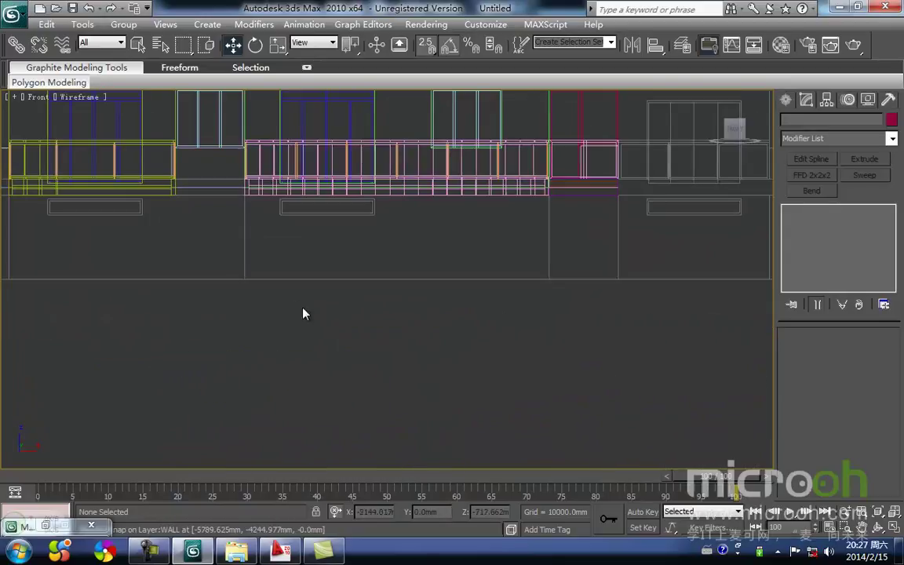
key("z")
middle_click_drag(215, 285, 249, 189)
scroll(397, 343, "up", 5)
scroll(400, 349, "up", 3)
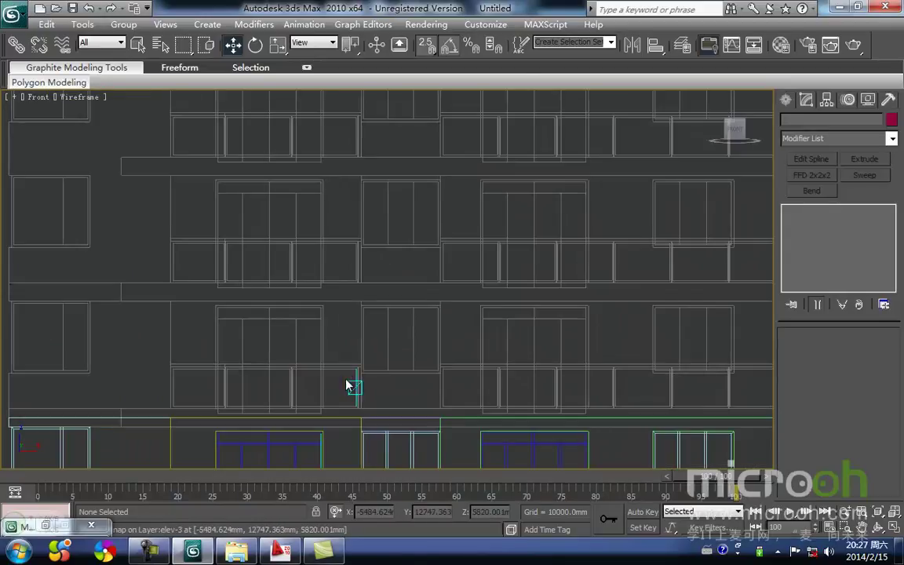
left_click_drag(297, 295, 297, 295)
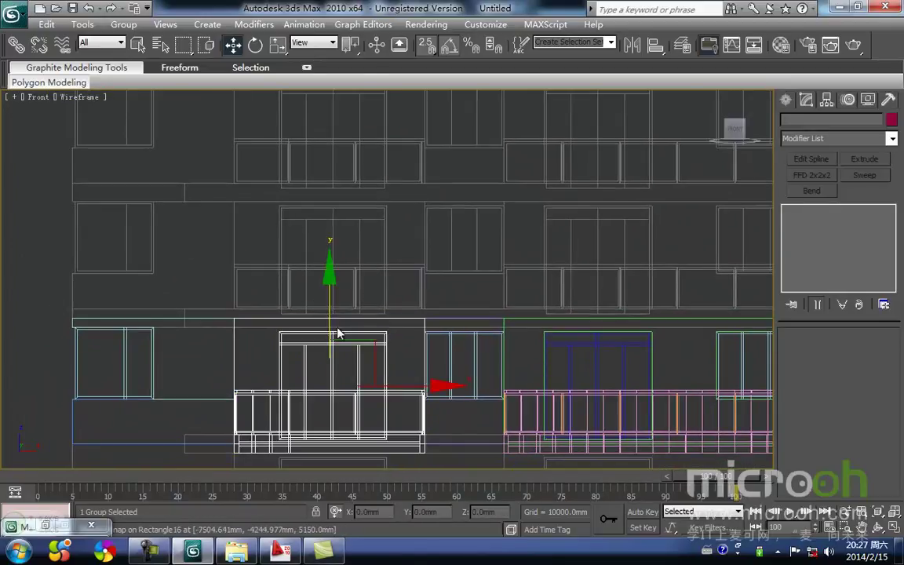
scroll(252, 286, "down", 2)
left_click(123, 24)
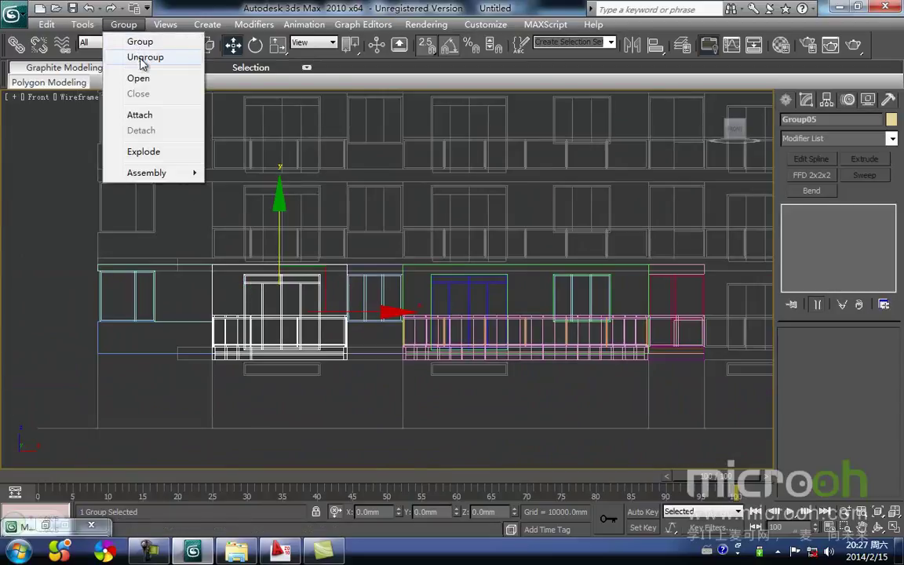
left_click(149, 56)
Group the left bay's wall, window frame and glass panel together, leaving the balcony out
left_click(311, 271)
left_click_drag(290, 277, 253, 240)
middle_click_drag(319, 290, 268, 288)
left_click(143, 48)
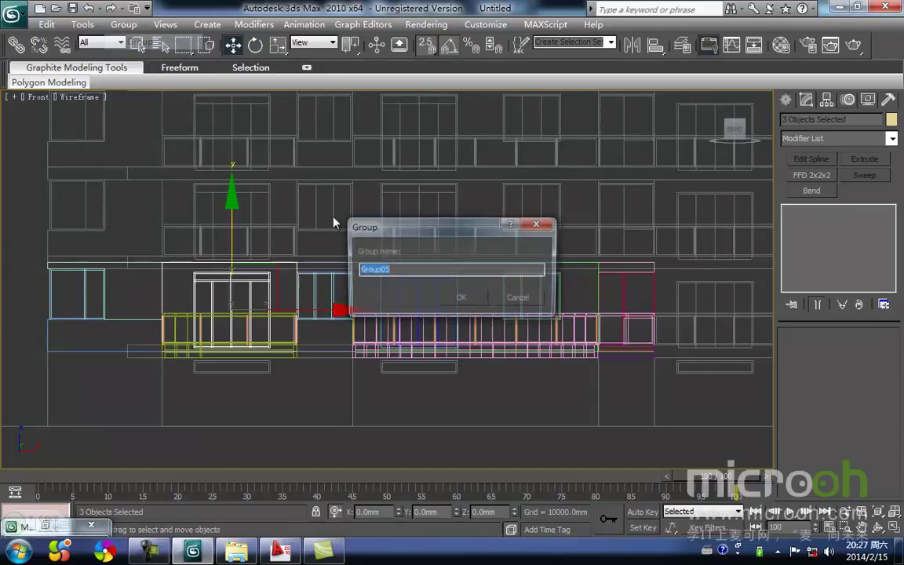
left_click(459, 299)
Copy the wall and window group horizontally to the facade bay at the right end of the modelled floor
middle_click_drag(339, 307, 267, 309)
left_click_drag(268, 306, 730, 345, "shift")
key("Return")
In the floor plan, snap the copied wall and window group onto the right-hand room's front wall line
middle_click_drag(686, 343, 479, 359)
key("t")
key("z")
middle_click_drag(561, 379, 512, 371)
scroll(512, 371, "down", 2)
key("space")
left_click_drag(361, 214, 488, 332)
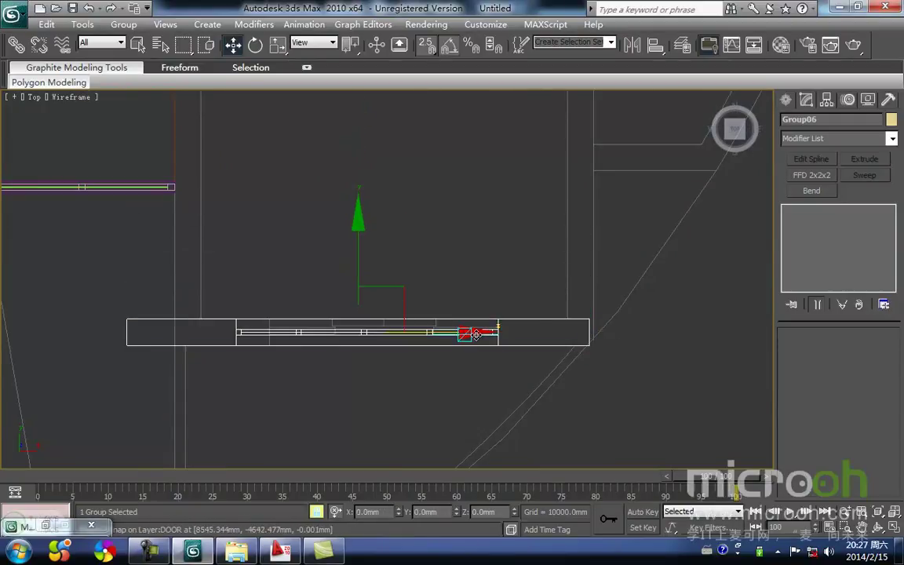
In the front elevation, snap the copied group horizontally so its window lines up with the drawn window
key("f")
middle_click_drag(508, 313, 476, 363)
middle_click_drag(512, 273, 498, 246)
scroll(498, 244, "down", 2)
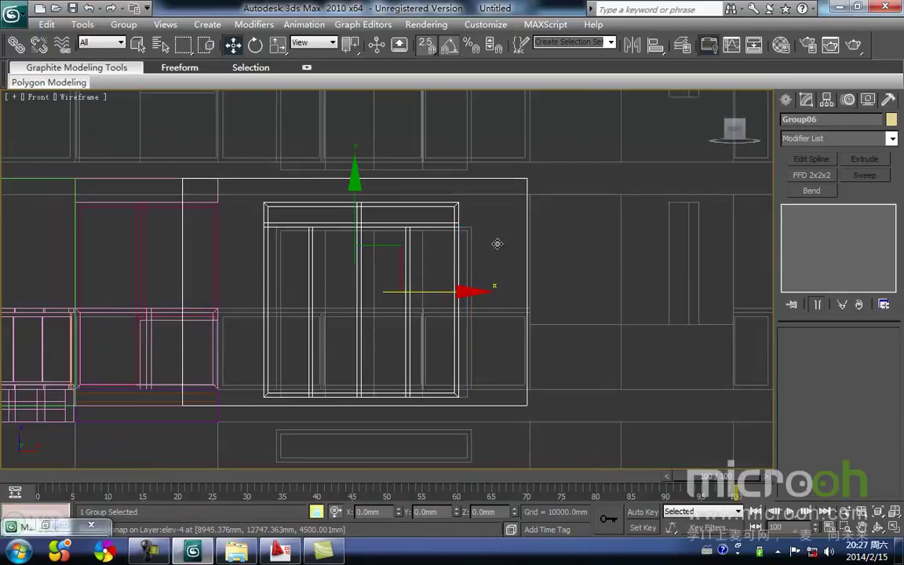
mouse_move(462, 221)
left_mouse_down()
mouse_move(508, 247)
mouse_move(464, 230)
mouse_move(471, 225)
left_mouse_up()
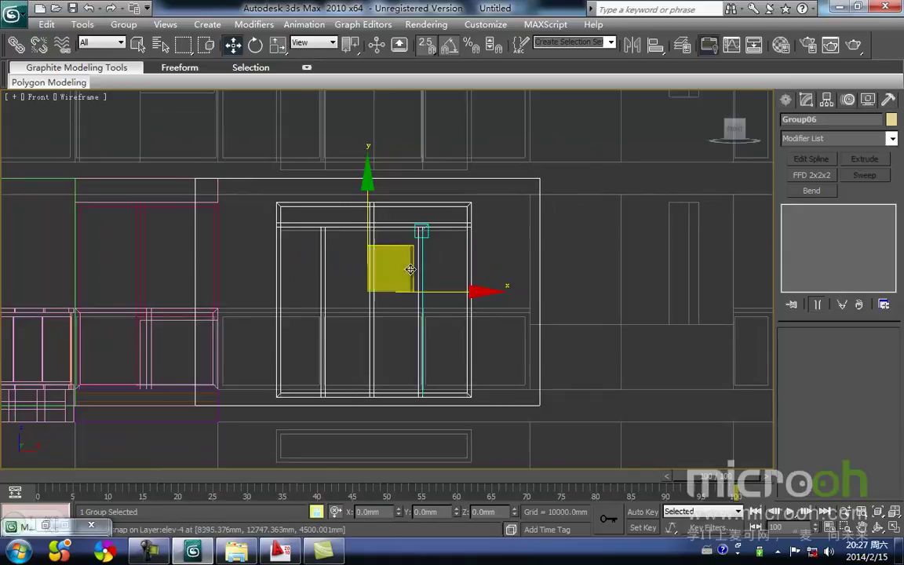
Compare the copied wall and window with the other bays and the drawn lines in the front elevation
scroll(435, 275, "down", 3)
middle_click_drag(429, 276, 667, 297)
middle_click_drag(269, 286, 484, 288)
scroll(384, 289, "down", 2)
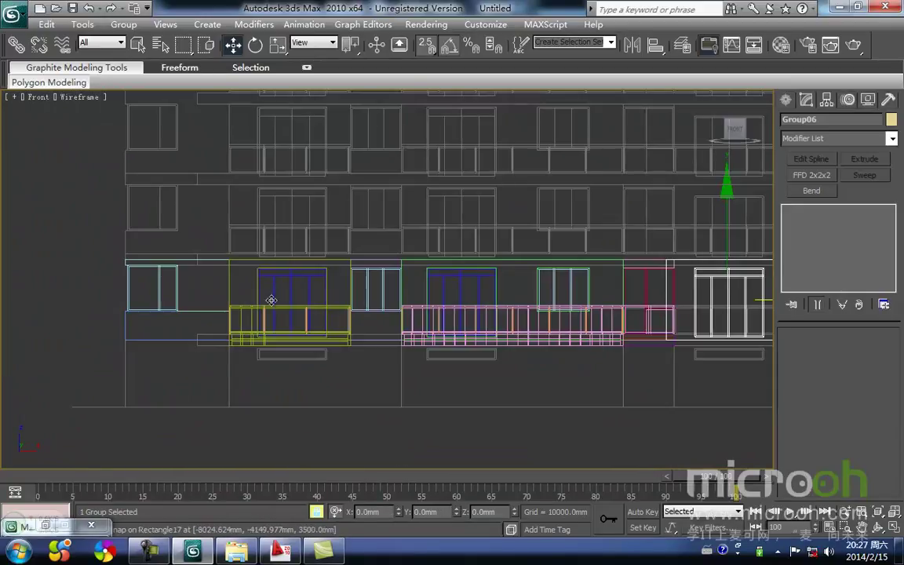
scroll(297, 311, "up", 1)
middle_click_drag(286, 282, 284, 282)
scroll(313, 290, "down", 2)
middle_click_drag(441, 320, 349, 332)
scroll(236, 252, "up", 2)
middle_click_drag(202, 237, 91, 266)
middle_click_drag(604, 345, 452, 343)
scroll(452, 342, "up", 1)
left_click(555, 368)
middle_click_drag(554, 358, 543, 277)
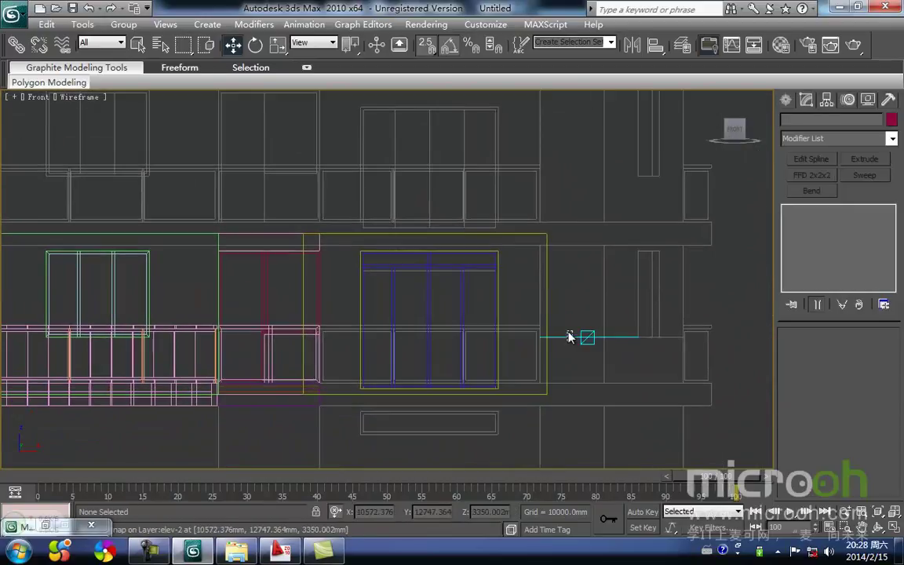
Ungroup the copied wall and window group in the right-hand bay
left_click(470, 269)
left_click(123, 24)
left_click(145, 57)
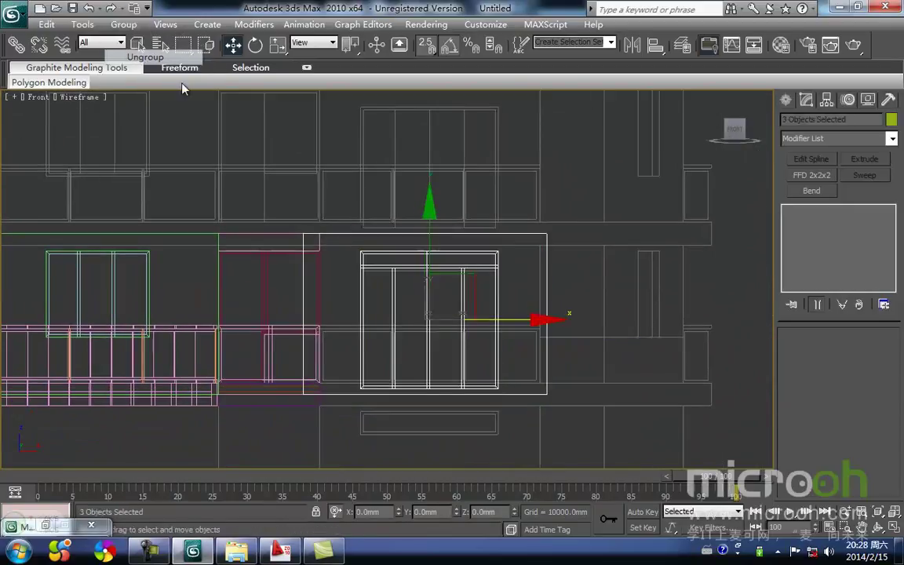
left_click(562, 304)
In the copied wall's spline, lower the opening's two upper vertices to the window head drawn in the elevation
left_click_drag(517, 269, 514, 265)
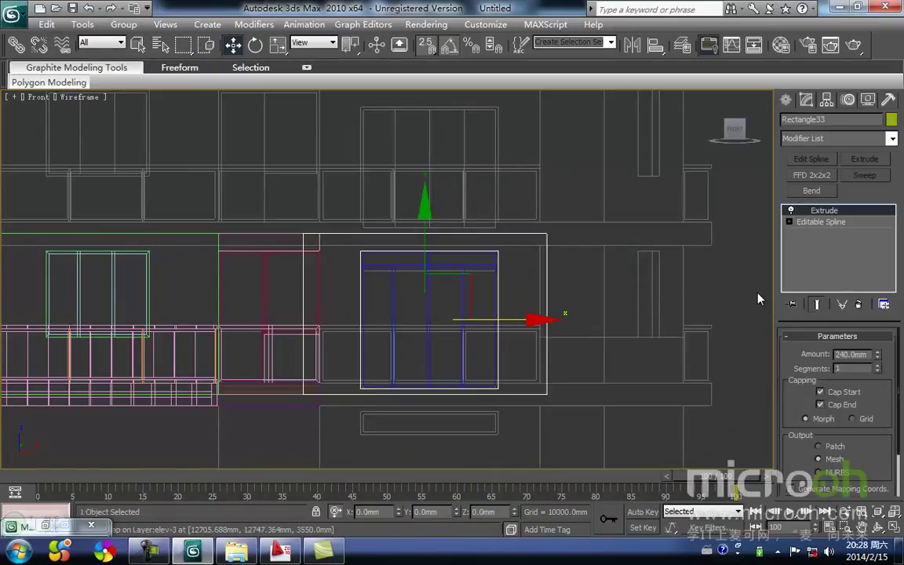
middle_click_drag(520, 276, 484, 298)
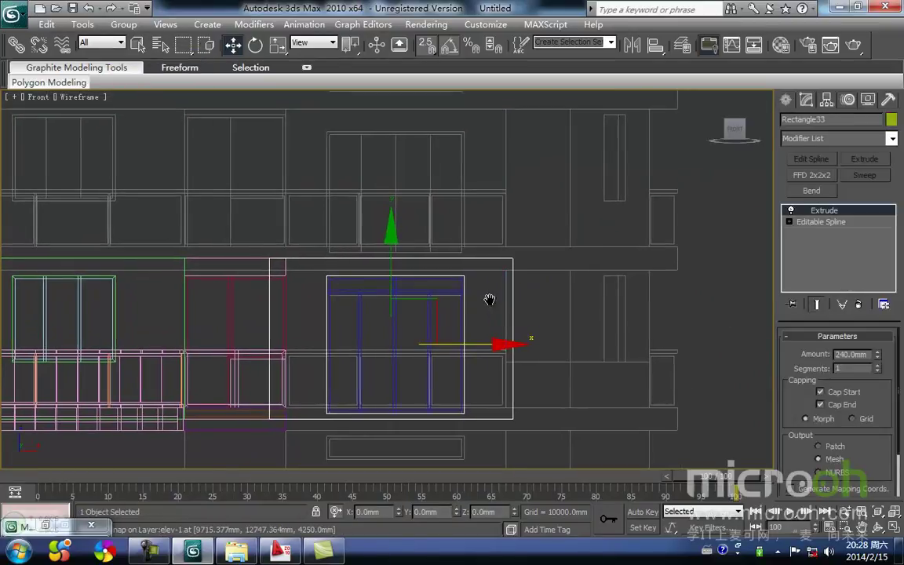
left_click(790, 222)
left_click(815, 233)
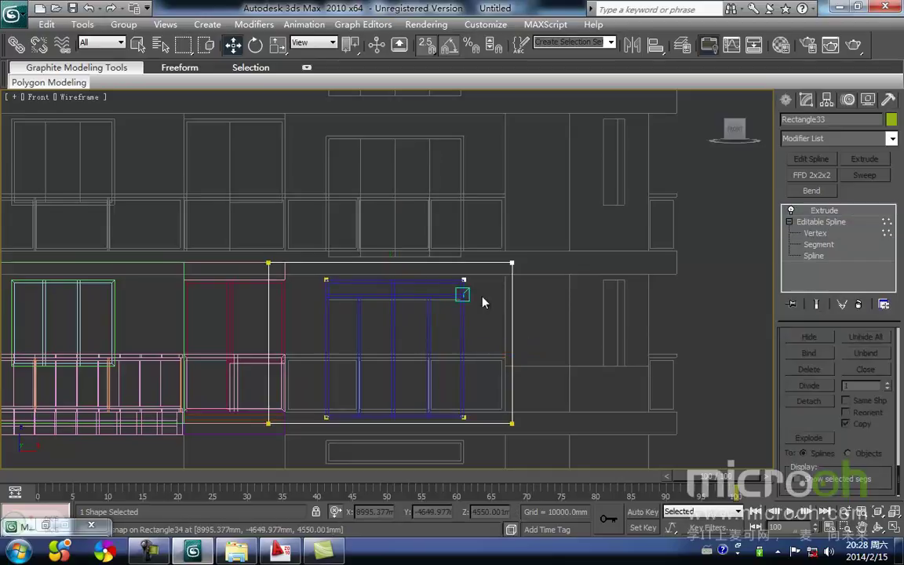
middle_click_drag(482, 301, 516, 297)
left_click_drag(515, 288, 338, 262)
key("space")
middle_click_drag(395, 309, 413, 331)
scroll(416, 298, "up", 2)
key("shift+g")
scroll(413, 331, "up", 2)
middle_click_drag(457, 271, 462, 268)
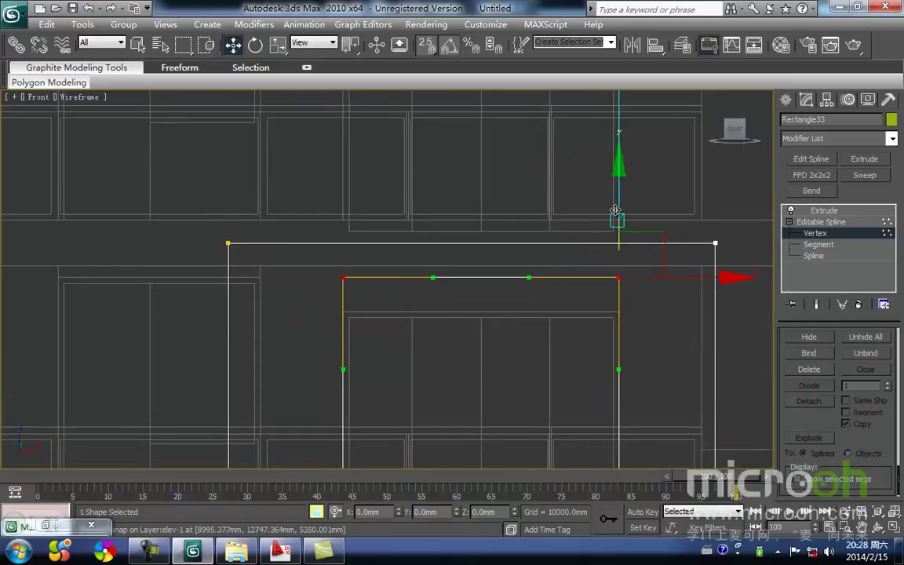
left_click_drag(343, 277, 343, 311)
left_click(423, 284)
Snap the wall outline's right-hand vertices to the bay's right edge line in the elevation
scroll(423, 255, "down", 3)
middle_click_drag(598, 297, 538, 276)
key("space")
left_click_drag(476, 211, 484, 335)
left_click(589, 244)
key("space")
left_click(552, 315)
Snap the wall outline's left-hand vertices to the bay's left edge line and finish editing the wall
left_click_drag(212, 226, 276, 475)
key("space")
left_click_drag(246, 408, 264, 306)
mouse_move(257, 240)
left_mouse_down()
mouse_move(248, 237)
mouse_move(261, 247)
left_mouse_up()
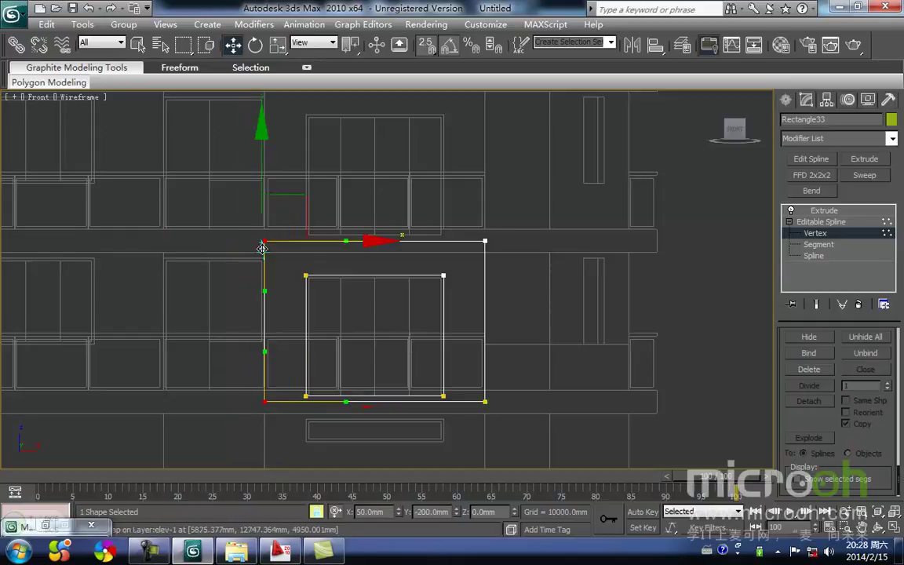
left_click(341, 352)
middle_click_drag(342, 351, 341, 346)
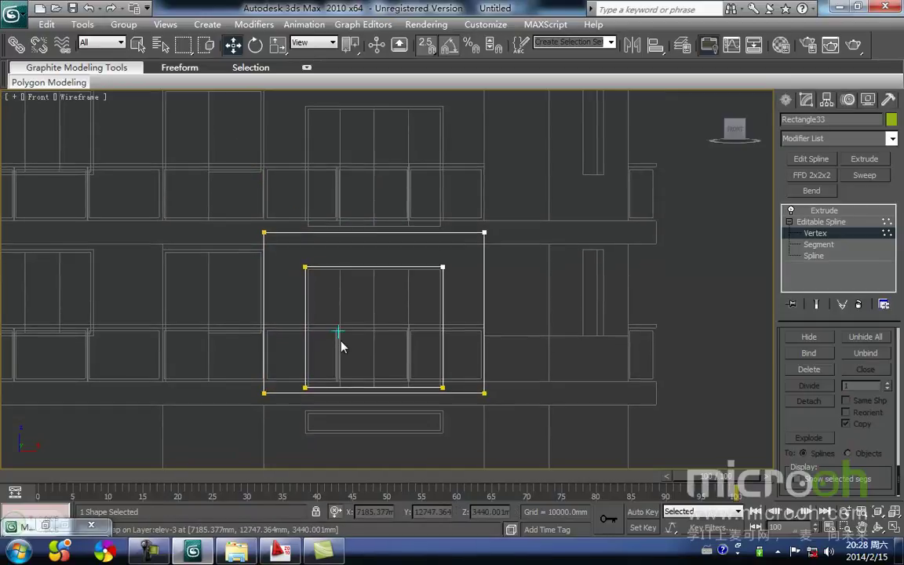
key("1")
left_click(594, 322)
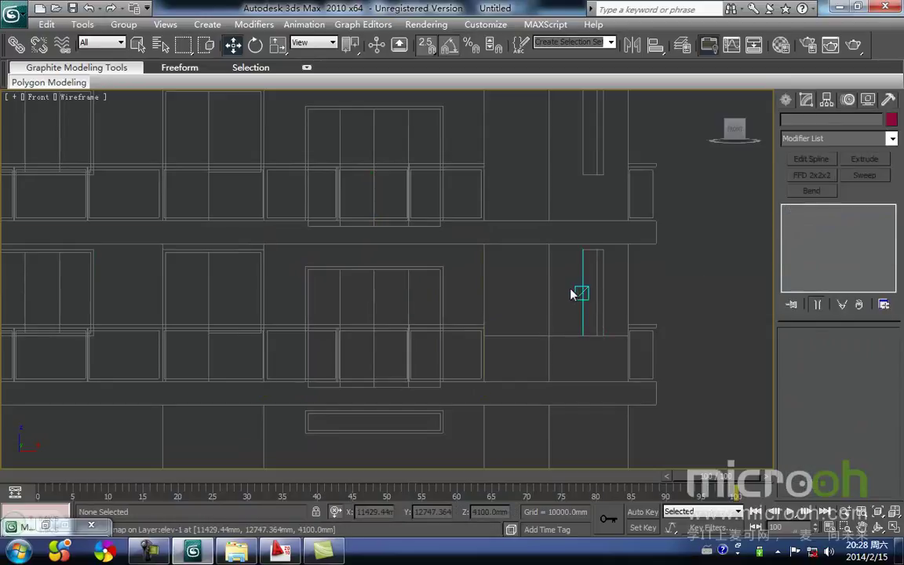
Delete the horizontal transom segments near the top of the copied window frame's spline
scroll(369, 250, "up", 3)
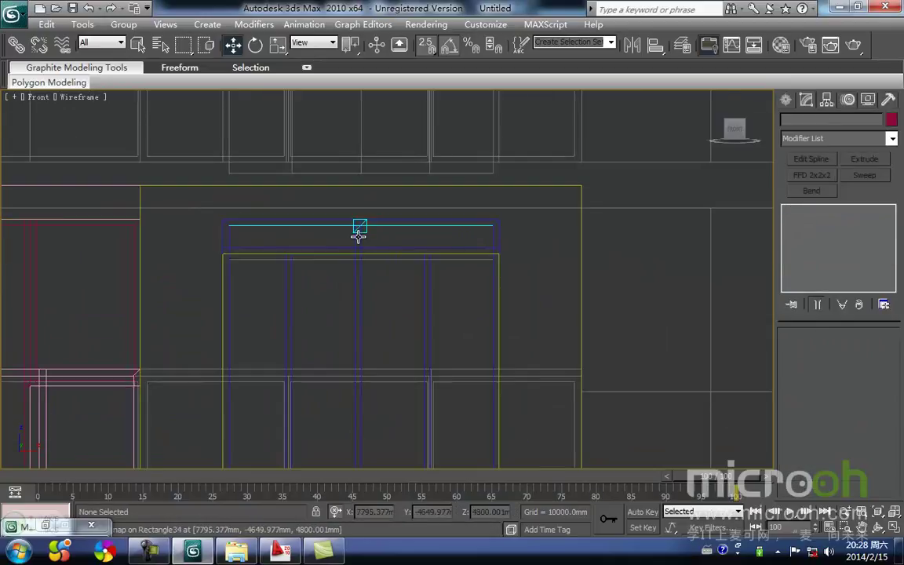
left_click(359, 234)
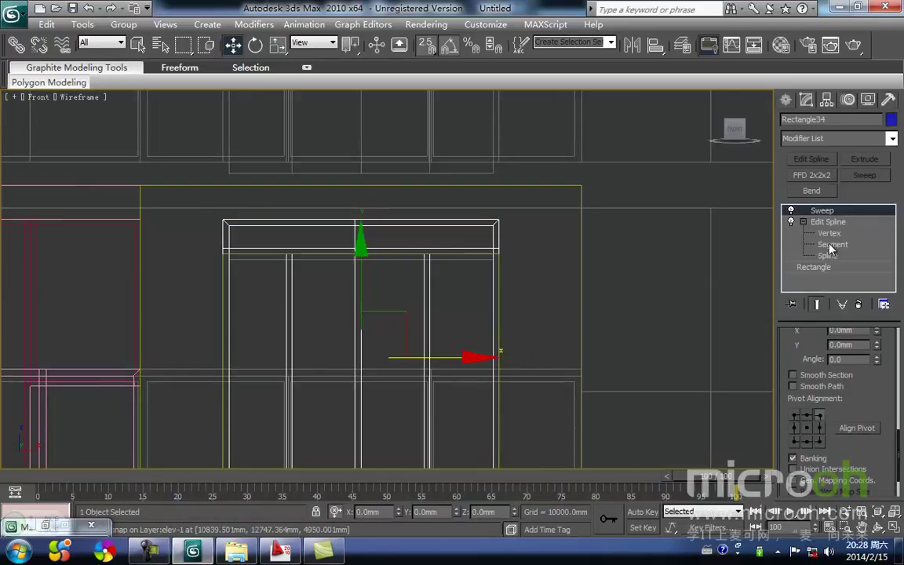
left_click(833, 244)
left_click(426, 292)
left_click(385, 252)
middle_click_drag(390, 252, 480, 284)
left_click(475, 257)
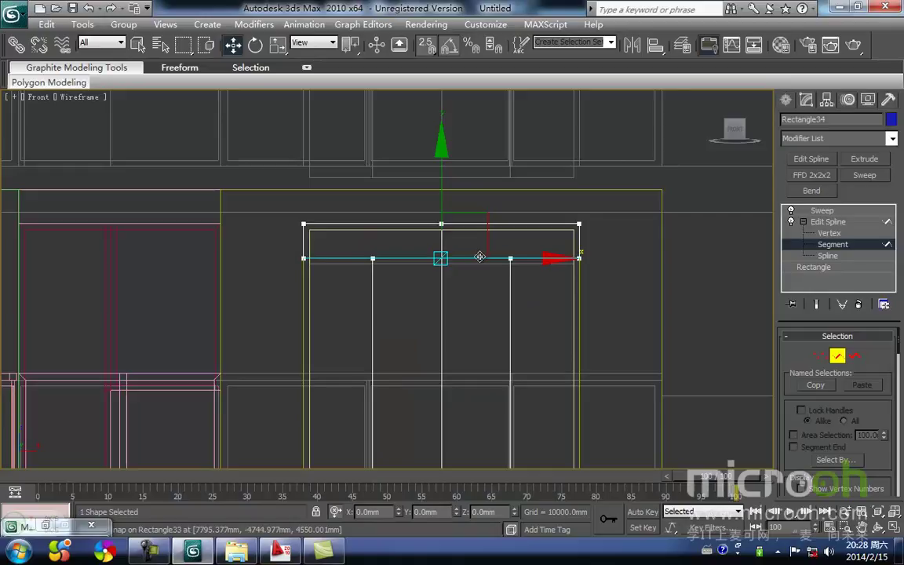
middle_click_drag(472, 258, 468, 306)
Lower the window frame's top vertices to the upper edge of the wall opening
left_click_drag(298, 273, 247, 210)
key("1")
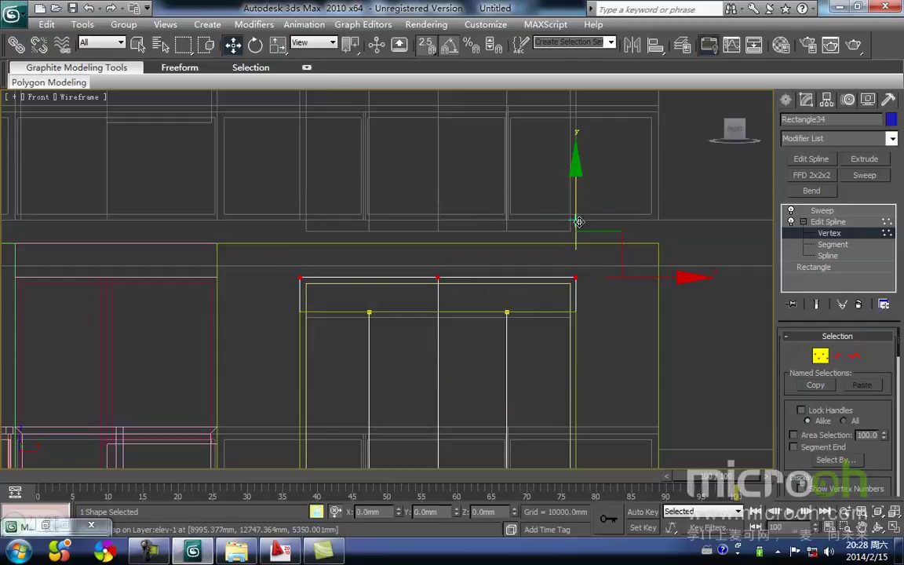
key("space")
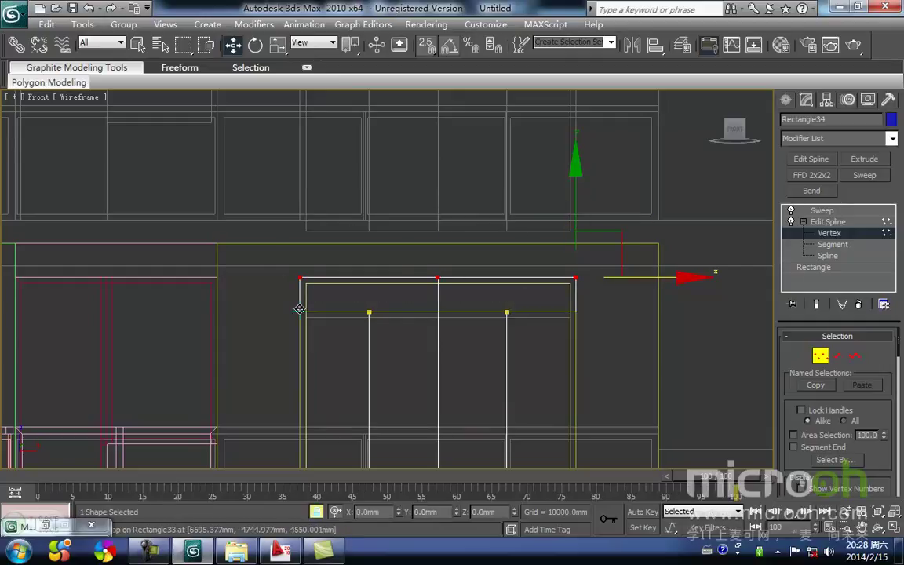
left_click_drag(294, 280, 297, 310)
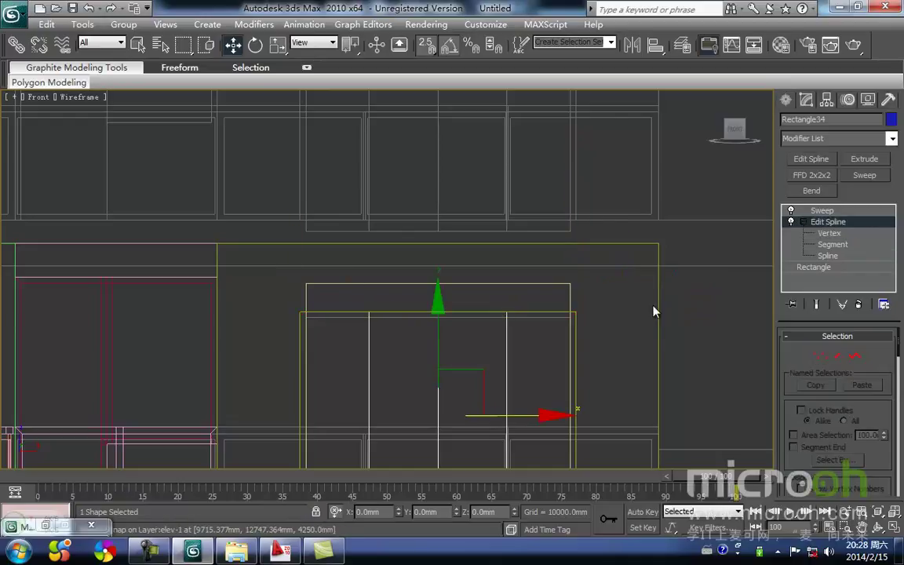
left_click(594, 309)
Add Edit Spline below the glass panel's Extrude and lower the panel's top vertices to the drawn inner frame line
left_click(572, 298)
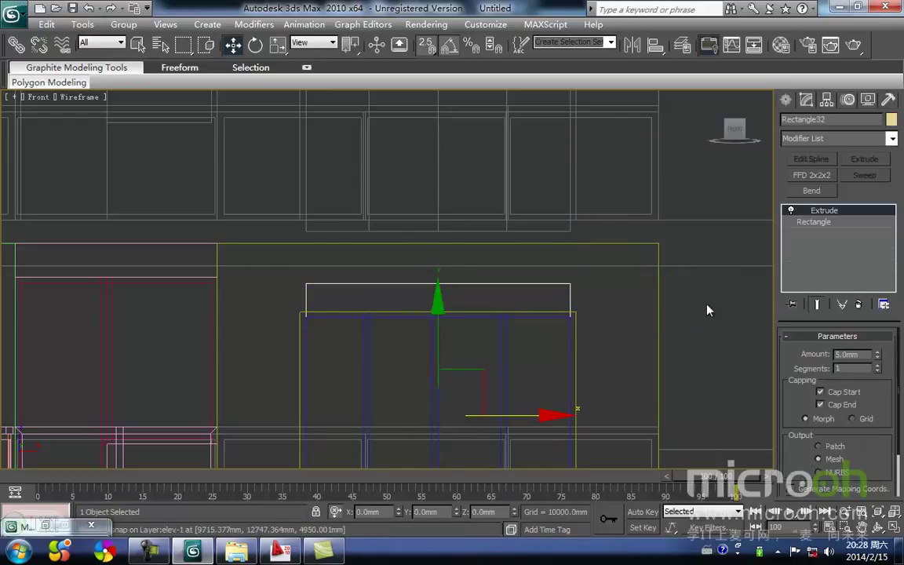
left_click(824, 222)
left_click(824, 159)
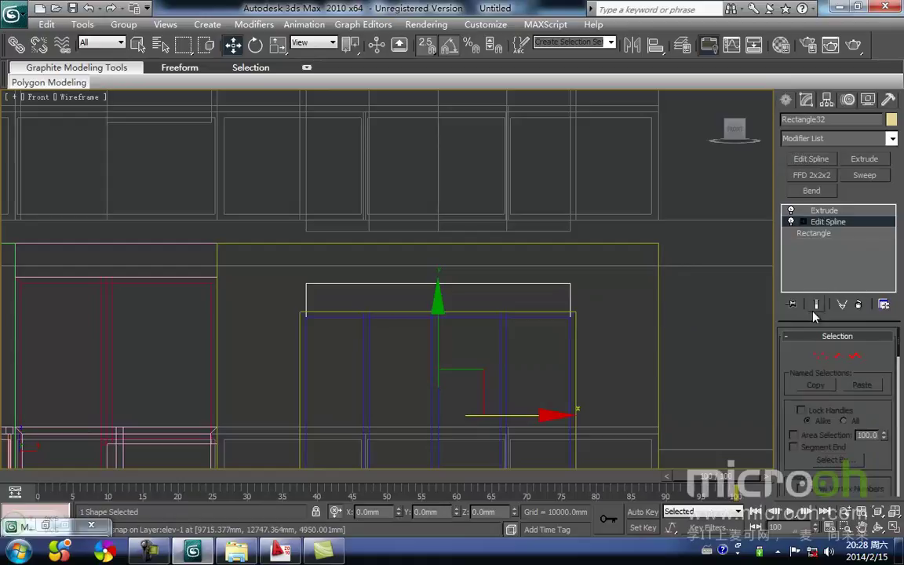
left_click(820, 357)
left_click_drag(241, 266, 747, 369)
middle_click_drag(403, 356, 415, 323)
left_click_drag(317, 250, 316, 284)
left_click(368, 246)
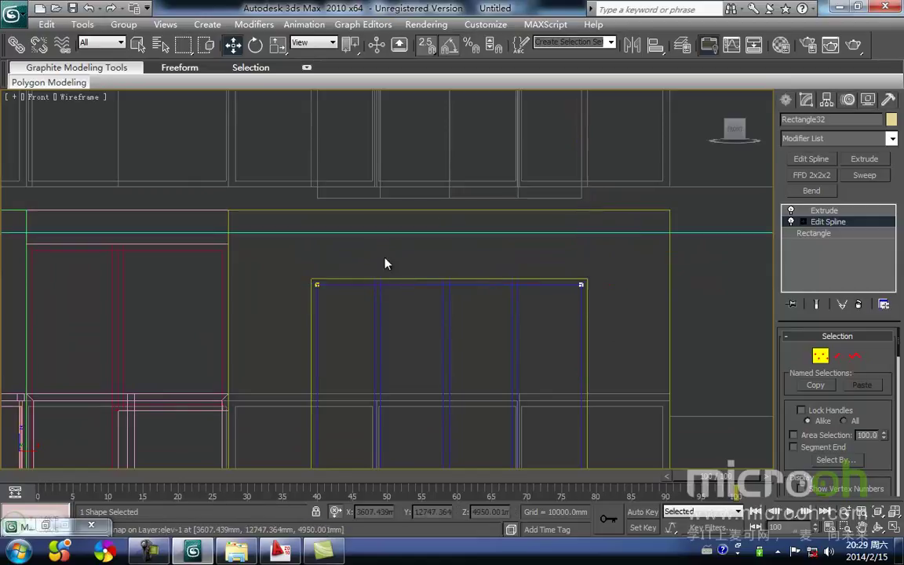
left_click(819, 357)
left_click(699, 353)
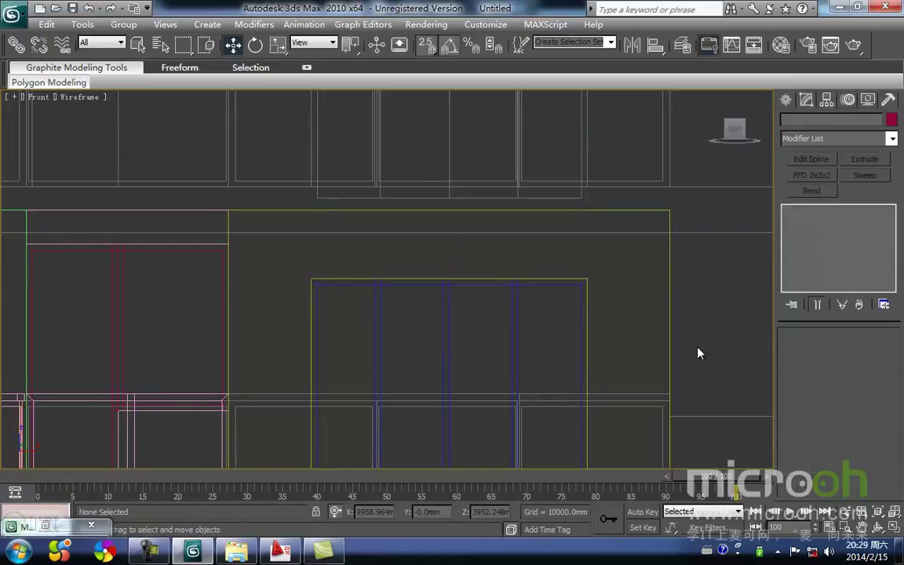
Inspect the adapted wall and window in wireframe and shaded display, in the orthographic view and the floor plan
middle_click_drag(587, 332, 591, 292)
key("F3")
key("F3")
key("F3")
middle_click_drag(474, 366, 468, 299)
key("F3")
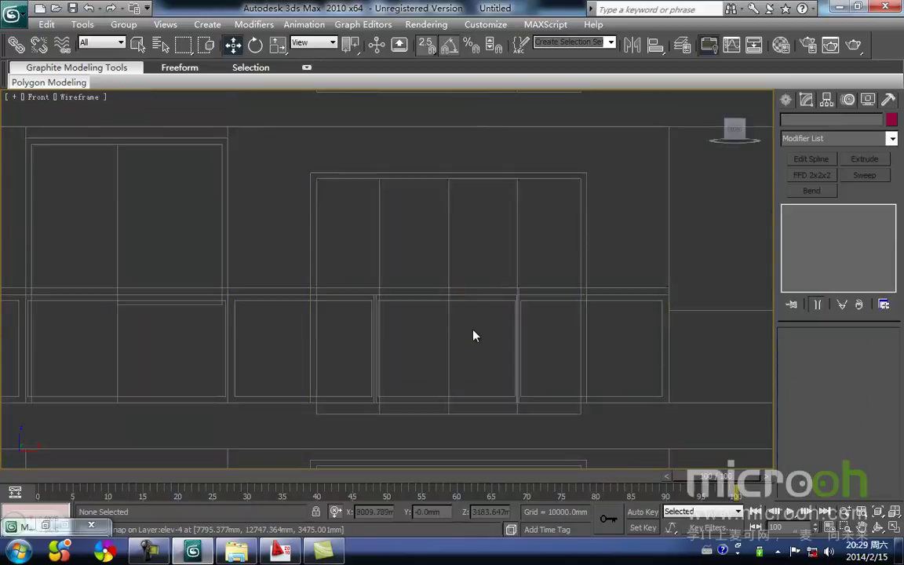
middle_click_drag(478, 327, 502, 377)
key("F3")
scroll(481, 348, "down", 5)
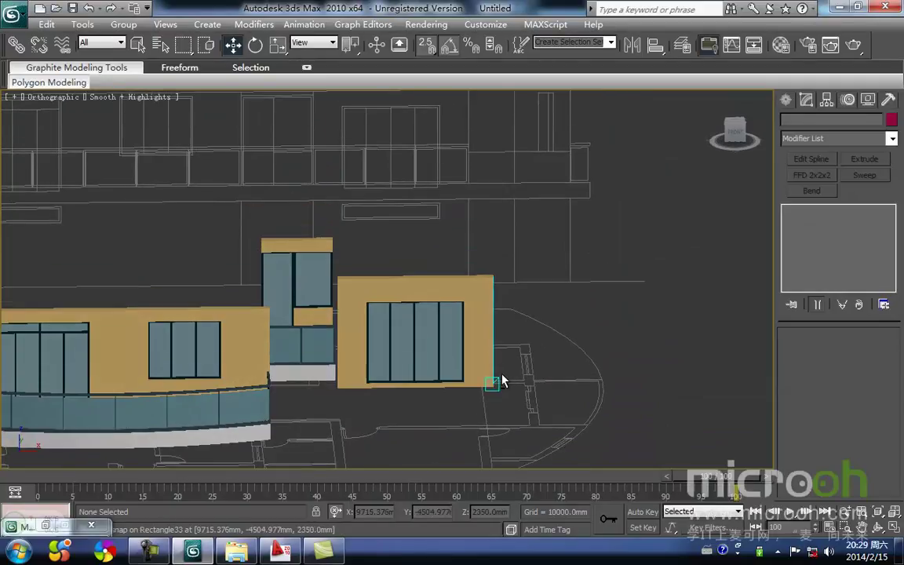
key("t")
scroll(490, 322, "up", 8)
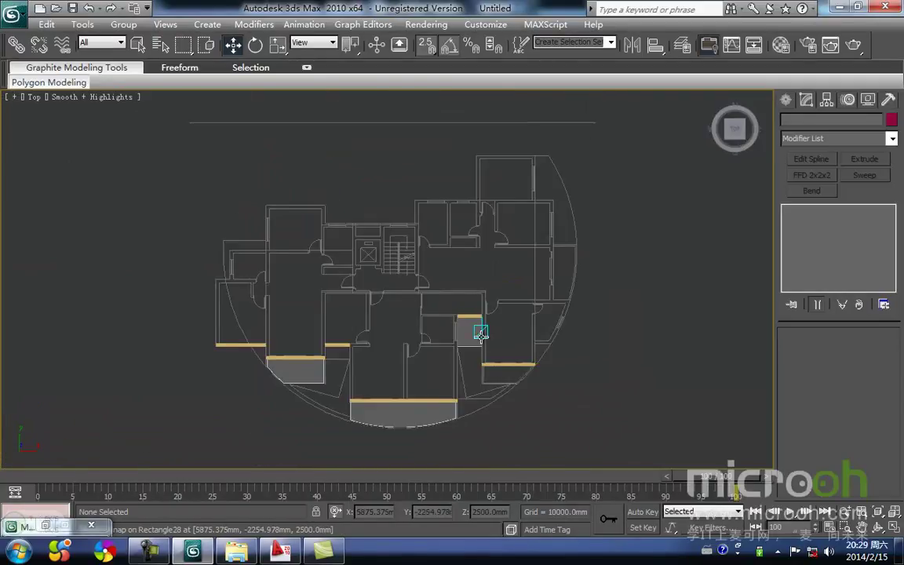
Draw a line along the right-hand balcony's inner outline, following the wall's lower edge, the straight side and the front edge
scroll(490, 313, "up", 2)
middle_click_drag(492, 312, 557, 316)
scroll(557, 316, "down", 2)
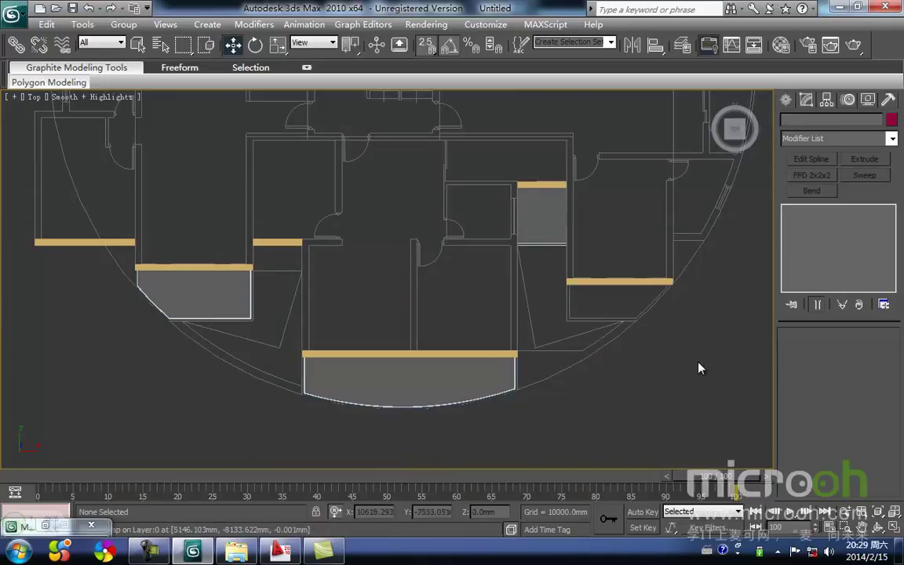
middle_click_drag(621, 307, 563, 339)
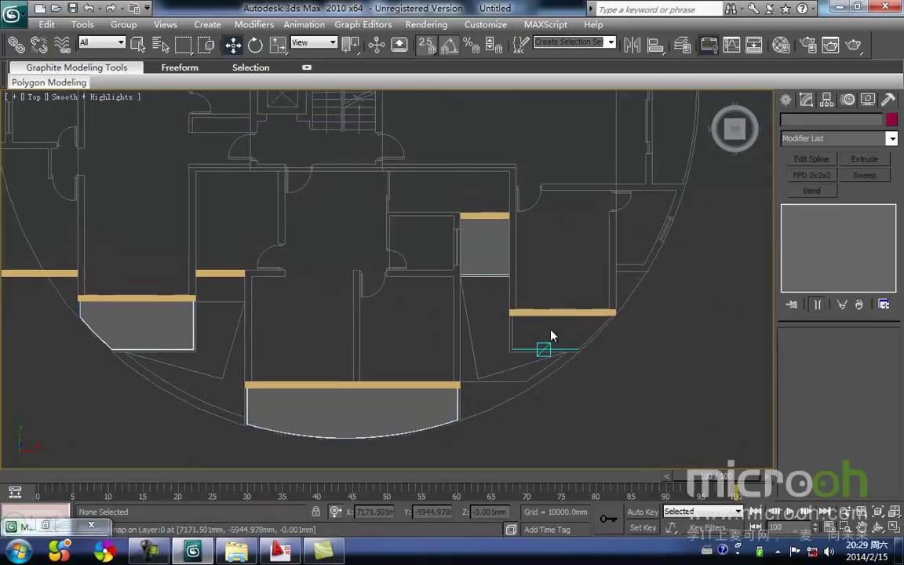
left_click(786, 102)
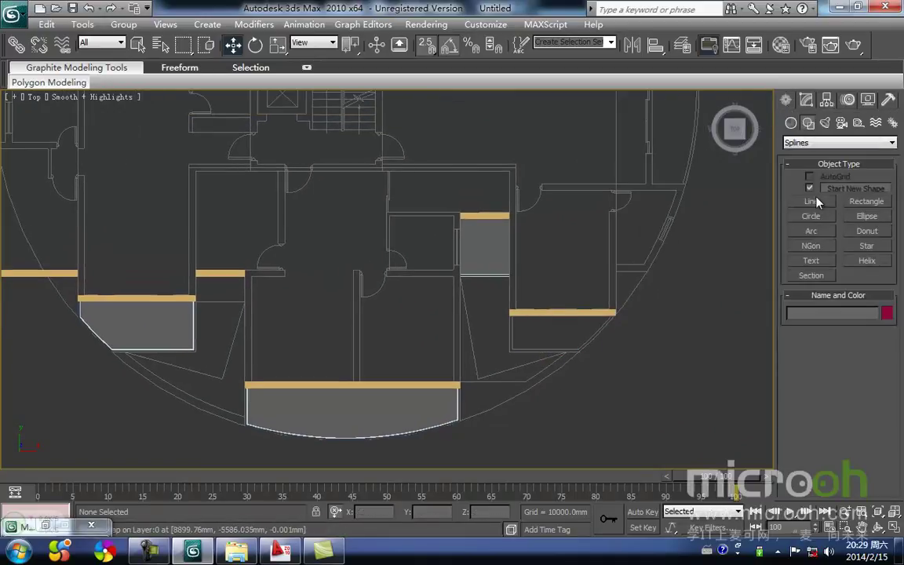
left_click(811, 203)
scroll(508, 314, "up", 5)
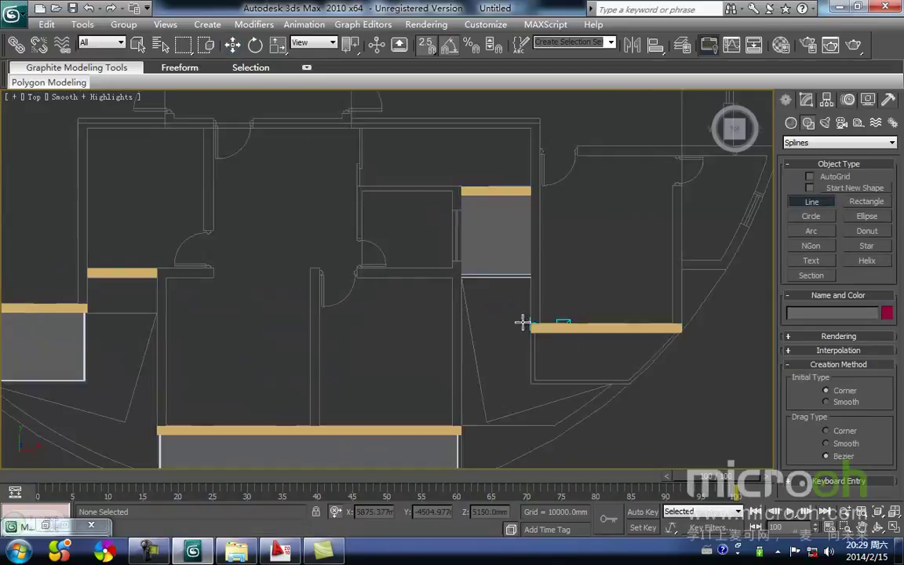
mouse_move(469, 349)
middle_mouse_down()
mouse_move(511, 353)
mouse_move(466, 343)
middle_mouse_up()
key("F3")
middle_click_drag(550, 337, 528, 282)
scroll(530, 285, "up", 3)
middle_click_drag(565, 318, 480, 340)
left_click(573, 302)
left_click(176, 302)
left_click(175, 434)
left_click(443, 436)
right_click(466, 367)
Draw an arc along the balcony's curved edge, joining the front corner to the line's starting point at the wall
left_click(828, 232)
left_click_drag(439, 433, 573, 301)
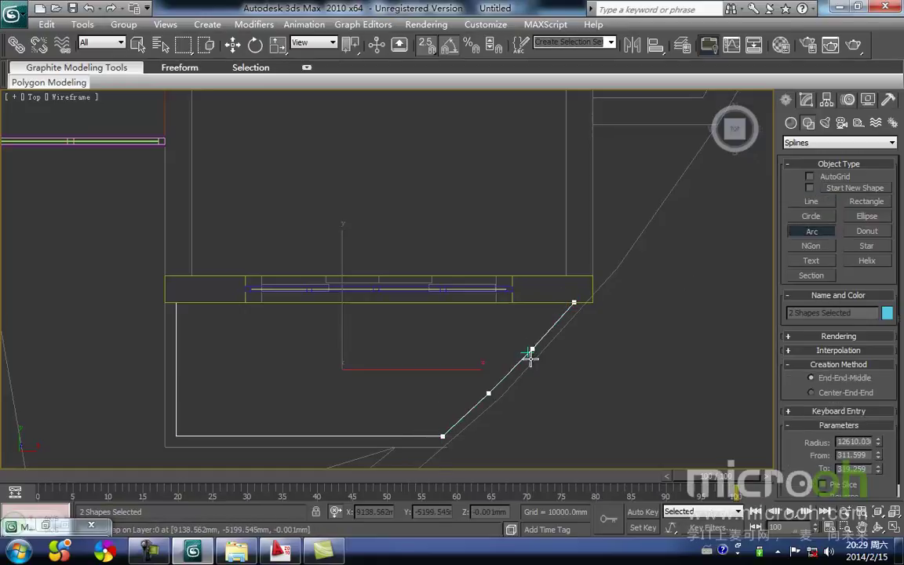
left_click(531, 356)
right_click(574, 369)
left_click(574, 369)
Weld all vertices of the balcony outline spline into one closed shape
middle_click_drag(497, 399, 519, 369)
left_click(509, 367)
key("1")
scroll(519, 371, "down", 2)
left_click_drag(651, 420, 174, 229)
right_click(368, 286)
left_click(338, 396)
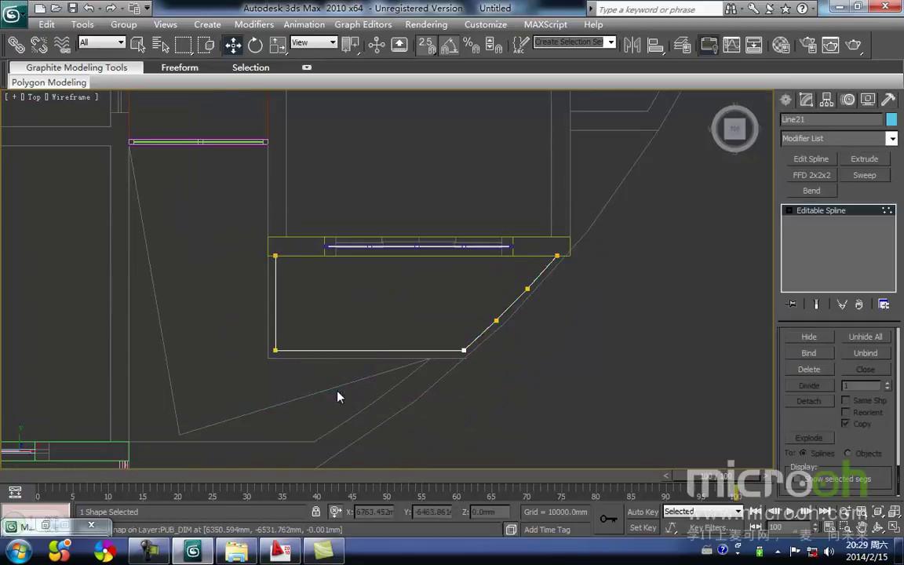
Raise the closed balcony outline from the ground towards the wall's floor level in the front elevation
middle_click_drag(477, 378, 481, 354)
key("1")
left_click(499, 359)
left_click_drag(502, 343, 450, 299)
middle_click_drag(472, 314, 441, 364)
key("f")
key("z")
scroll(427, 352, "down", 5)
middle_click_drag(399, 306, 386, 415)
left_click_drag(362, 319, 348, 215)
scroll(311, 287, "up", 2)
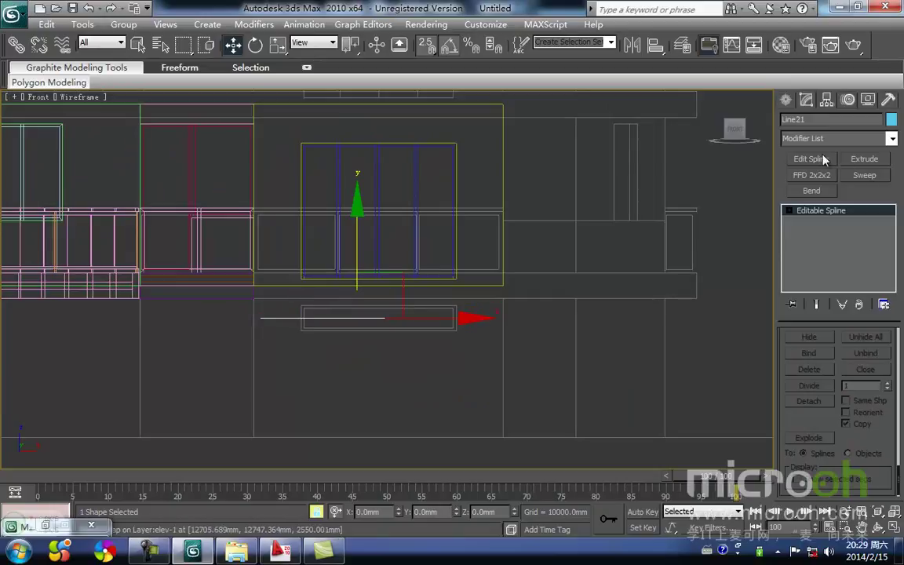
Extrude the closed balcony outline by 100 mm to form the slab
left_click(865, 159)
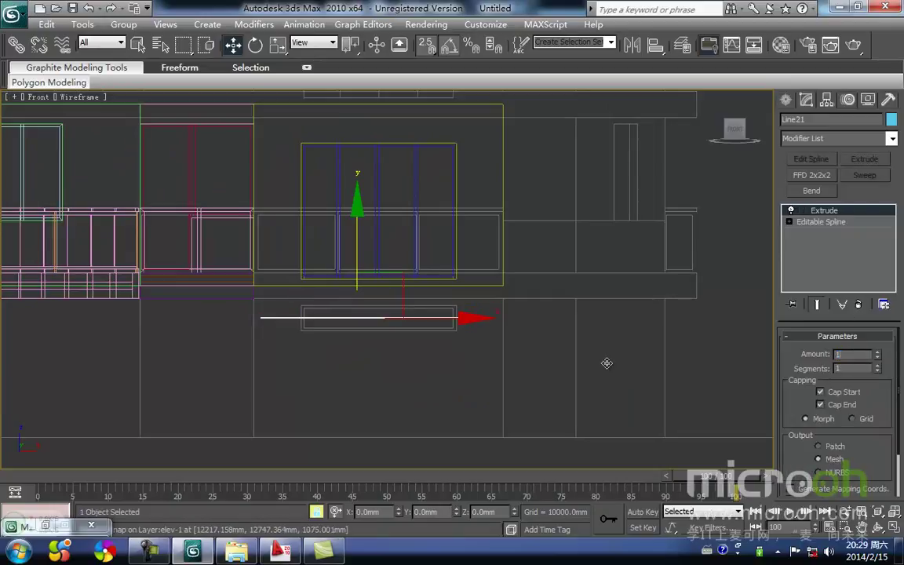
type("100")
key("Return")
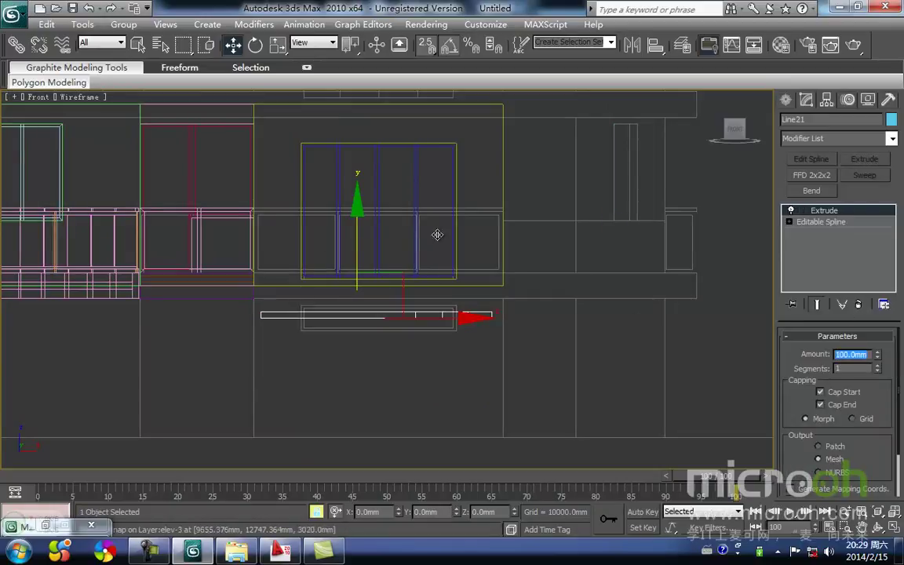
Snap the balcony slab up to the wall's bottom edge and offset it slightly downward
scroll(400, 234, "up", 4)
middle_click_drag(333, 275, 413, 285)
left_click_drag(301, 330, 383, 263)
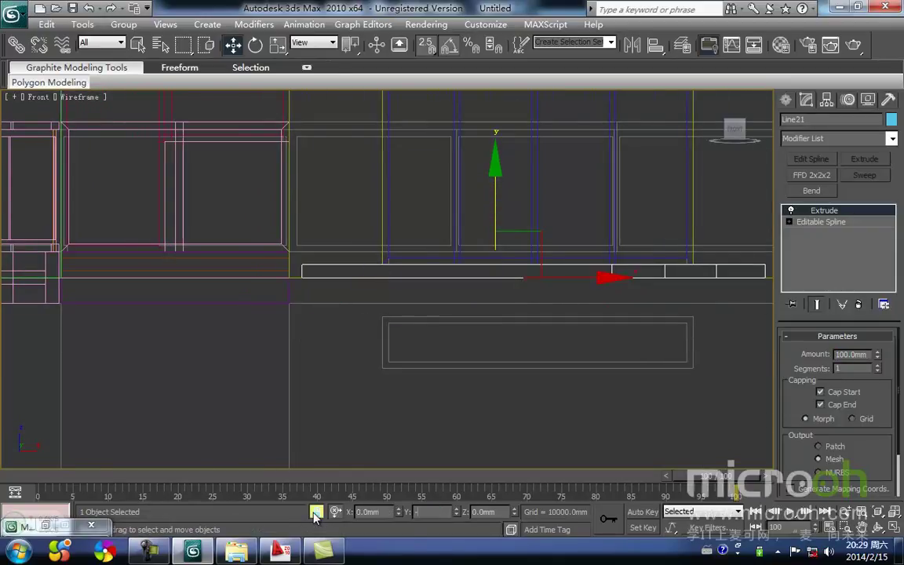
key("Return")
middle_click_drag(464, 281, 480, 262)
Detach a copy of the slab spline's side, front and curved segments, leaving out the segment along the wall
key("t")
scroll(461, 310, "down", 3)
key("space")
left_click(480, 337)
left_click(445, 313)
middle_click_drag(444, 314, 412, 337)
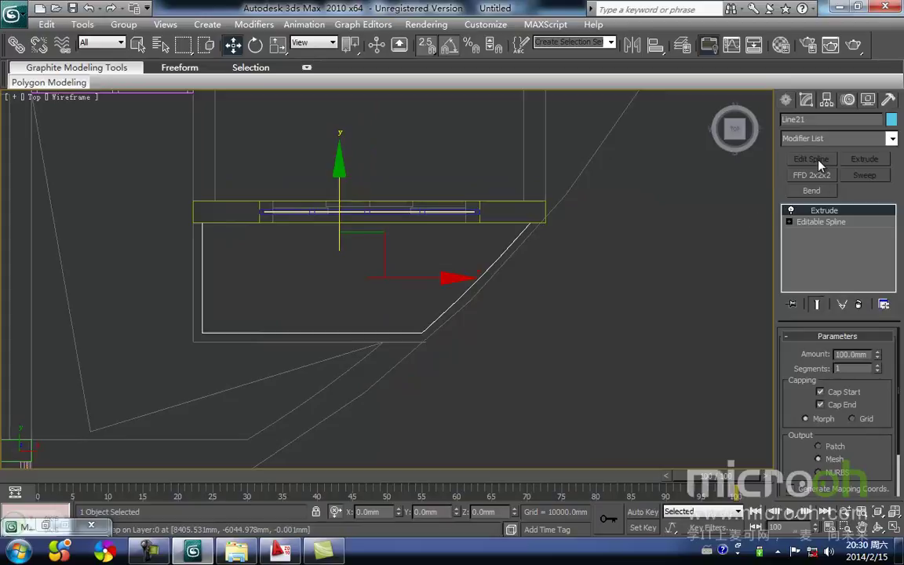
left_click(822, 226)
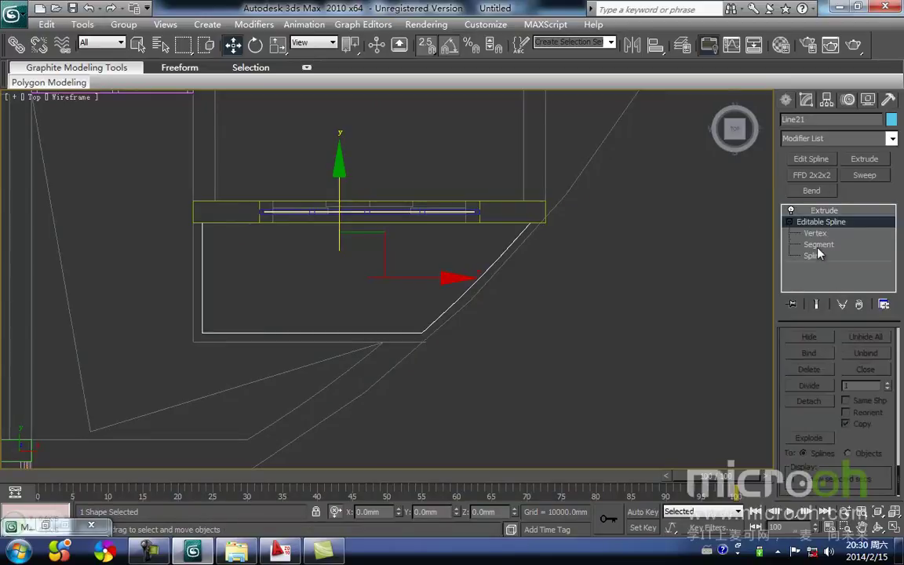
left_click(819, 245)
left_click_drag(470, 312, 346, 241)
middle_click_drag(461, 302, 603, 316)
left_click(345, 315, "ctrl")
middle_click_drag(467, 386, 545, 333, "alt")
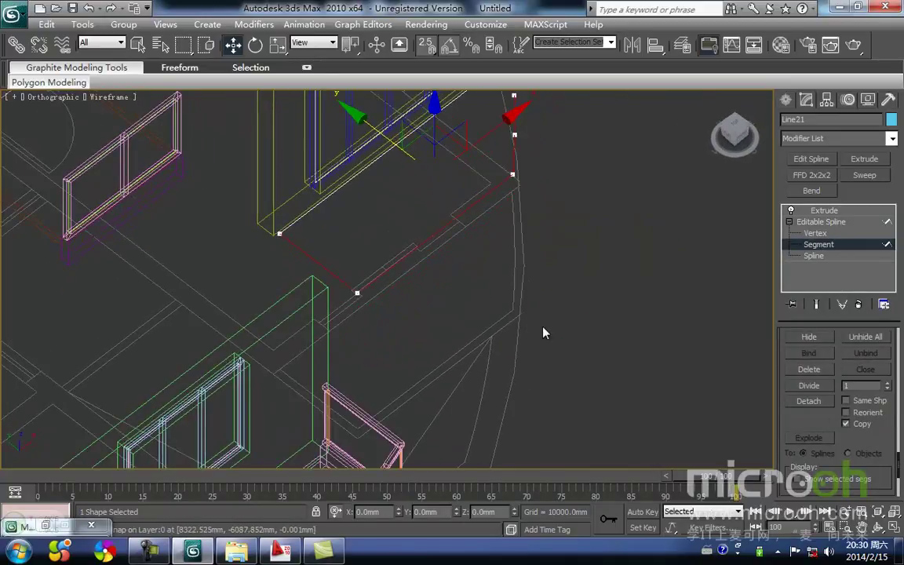
left_click(808, 401)
left_click(508, 284)
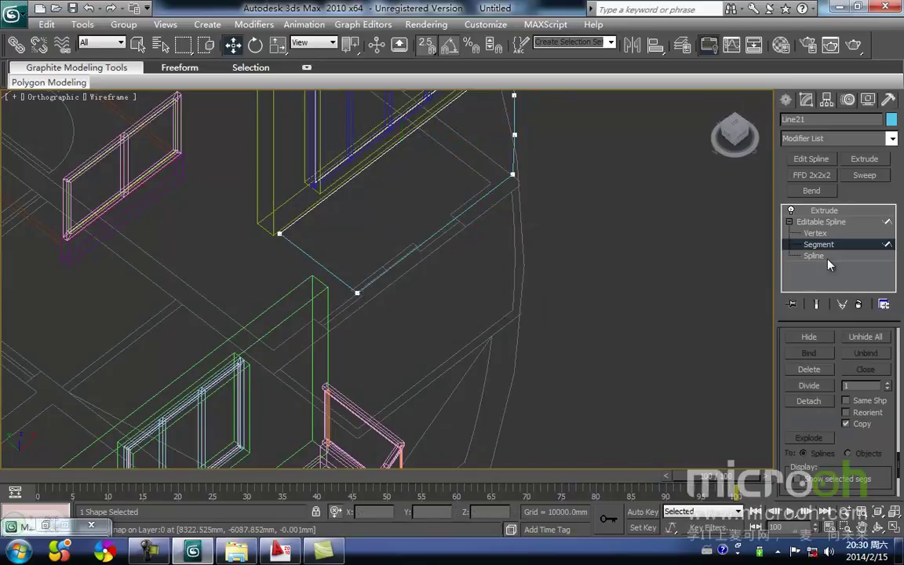
left_click(820, 221)
left_click(824, 210)
left_click(487, 302)
Select the spline of the detached balcony edge in the floor plan for outlining
left_click(393, 281)
middle_click_drag(405, 270, 452, 310)
key("t")
scroll(452, 310, "down", 2)
key("3")
left_click_drag(546, 416, 503, 367)
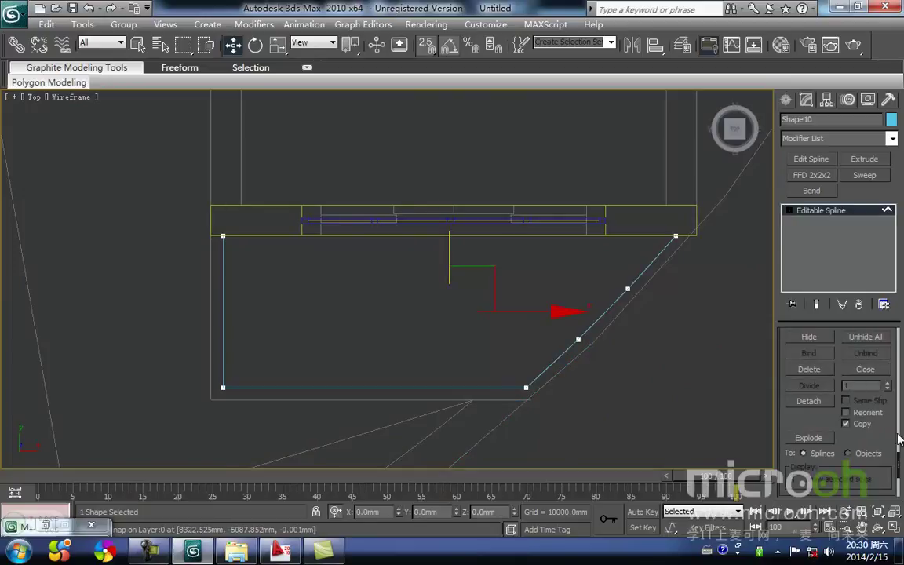
scroll(861, 455, "up", 5)
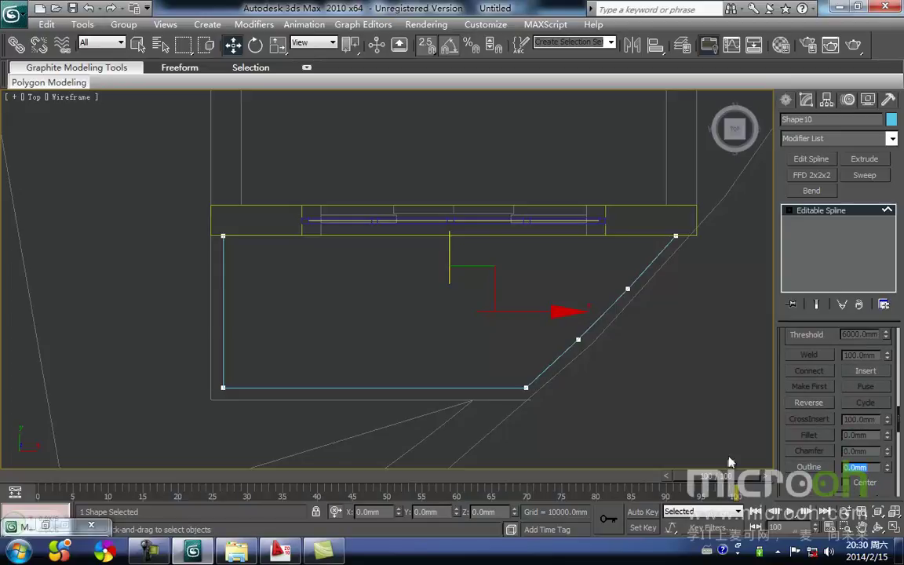
Try outlining the detached spline by -100 mm and undo it
type("-100")
key("Return")
middle_click_drag(644, 390, 629, 406)
key("ctrl+z")
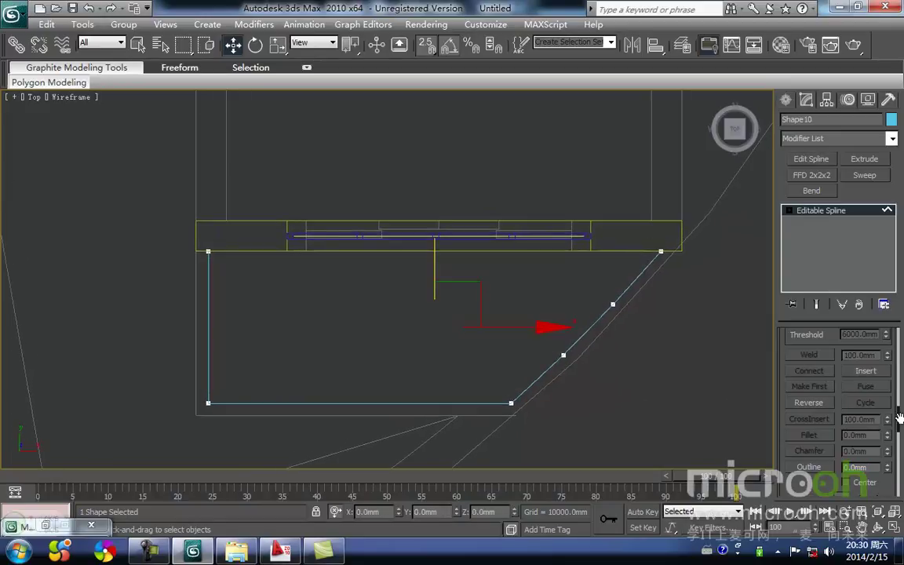
Outline the detached balcony edge spline by 100 mm
left_click_drag(872, 466, 732, 456)
type("100")
key("Return")
middle_click_drag(530, 324, 558, 317)
scroll(578, 300, "down", 2)
scroll(559, 315, "up", 4)
mouse_move(616, 285)
middle_mouse_down()
mouse_move(485, 299)
mouse_move(486, 315)
mouse_move(444, 338)
middle_mouse_up()
scroll(597, 297, "up", 2)
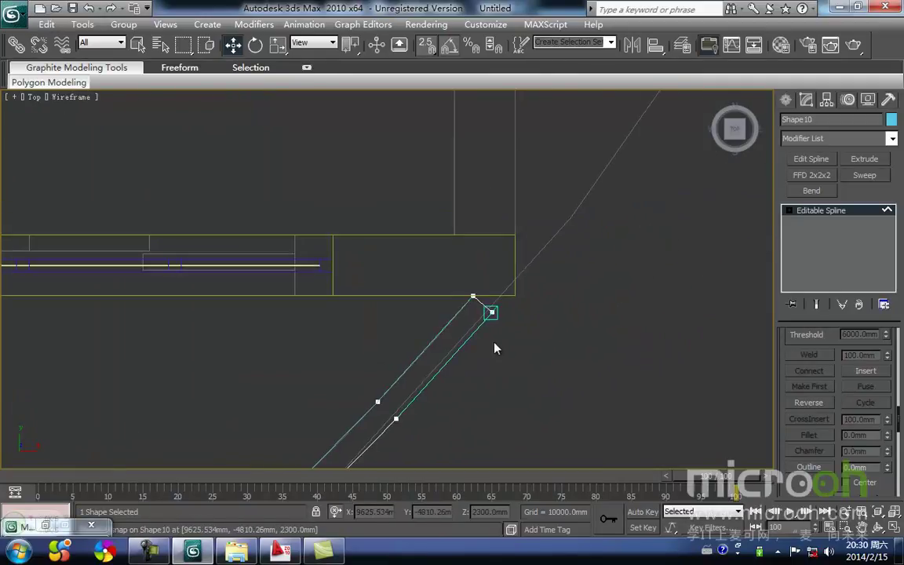
Move the outer end vertex of the balcony edge's curved side onto the wall's lower edge
left_click(490, 318)
middle_click_drag(500, 330, 487, 347)
key("1")
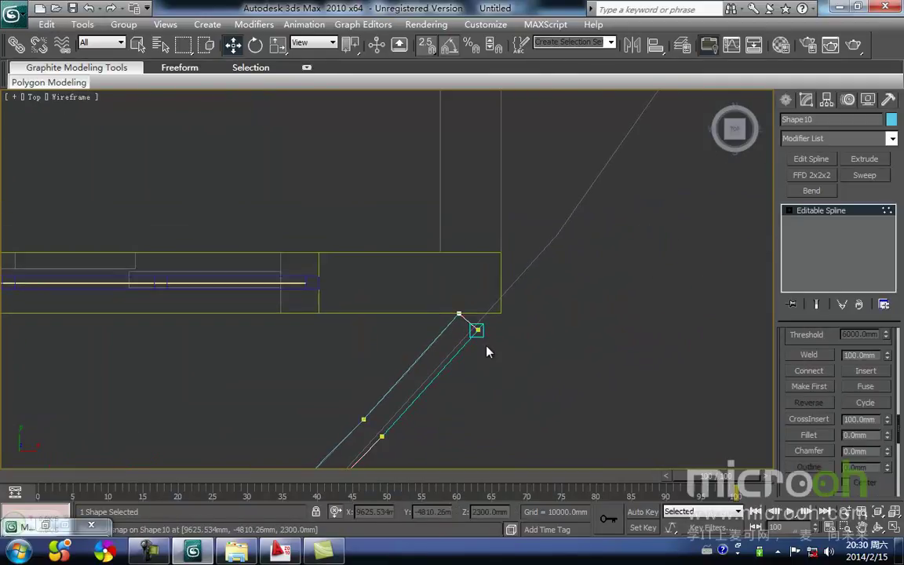
left_click(476, 333)
left_click_drag(481, 334, 529, 313)
scroll(511, 324, "up", 2)
middle_click_drag(506, 343, 426, 340)
left_click_drag(432, 326, 445, 322)
left_click(478, 383)
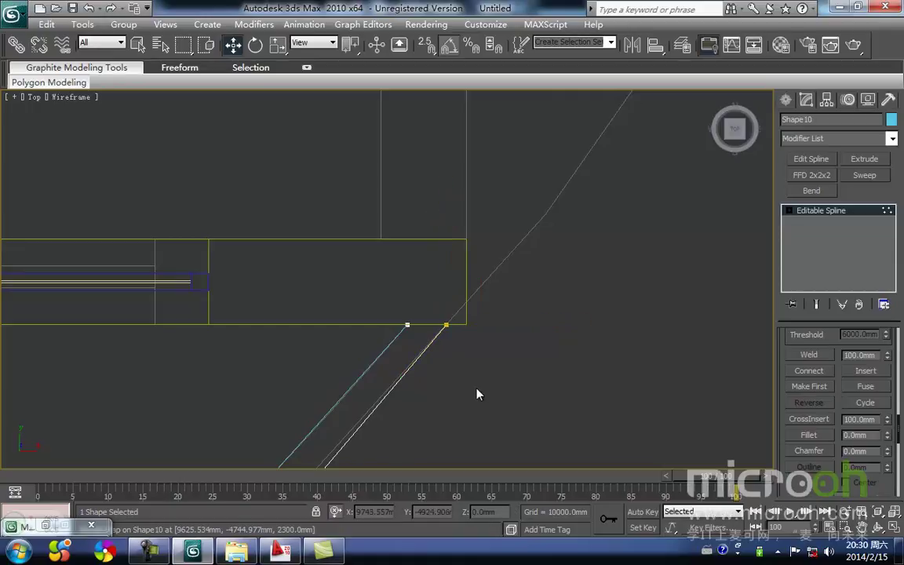
scroll(567, 366, "down", 3)
key("1")
left_click(522, 375)
scroll(541, 345, "down", 5)
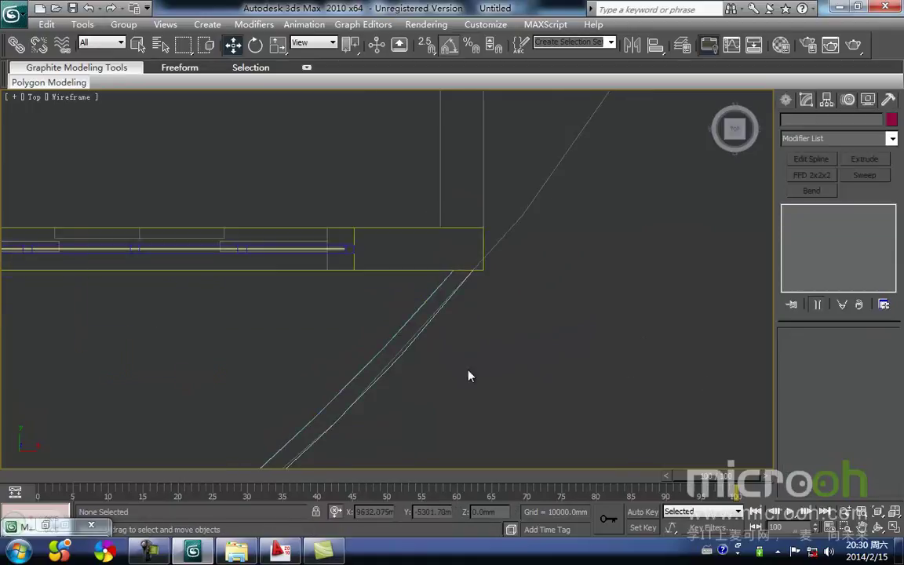
Examine the balcony edge outline against the drawings in the floor plan and the front elevation
middle_click_drag(496, 341, 520, 394)
scroll(563, 345, "up", 4)
mouse_move(593, 358)
middle_mouse_down()
mouse_move(403, 327)
mouse_move(587, 357)
middle_mouse_up()
scroll(581, 334, "up", 2)
scroll(572, 362, "down", 2)
scroll(615, 355, "down", 2)
scroll(520, 339, "down", 1)
scroll(540, 333, "down", 2)
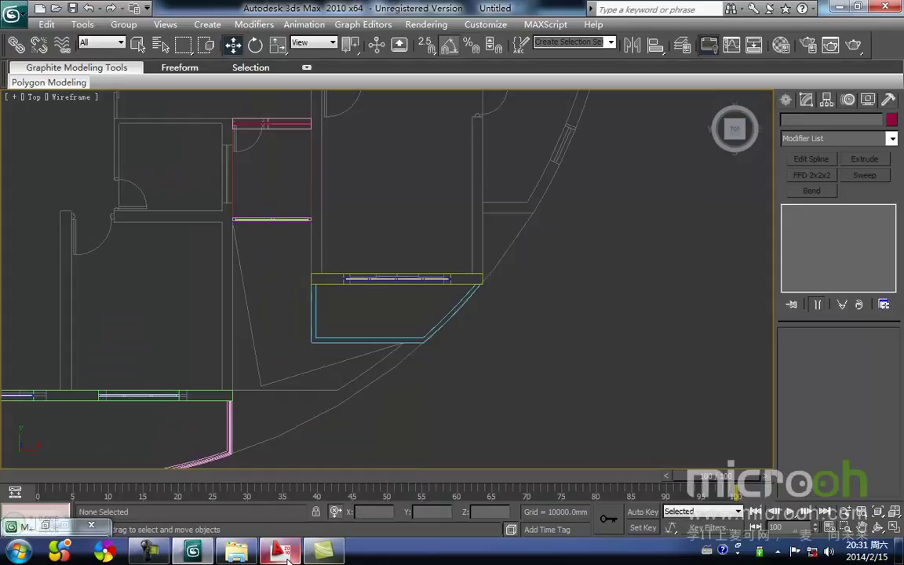
middle_click_drag(432, 326, 451, 364)
key("f")
scroll(461, 198, "up", 2)
middle_click_drag(516, 238, 444, 299)
scroll(463, 281, "up", 2)
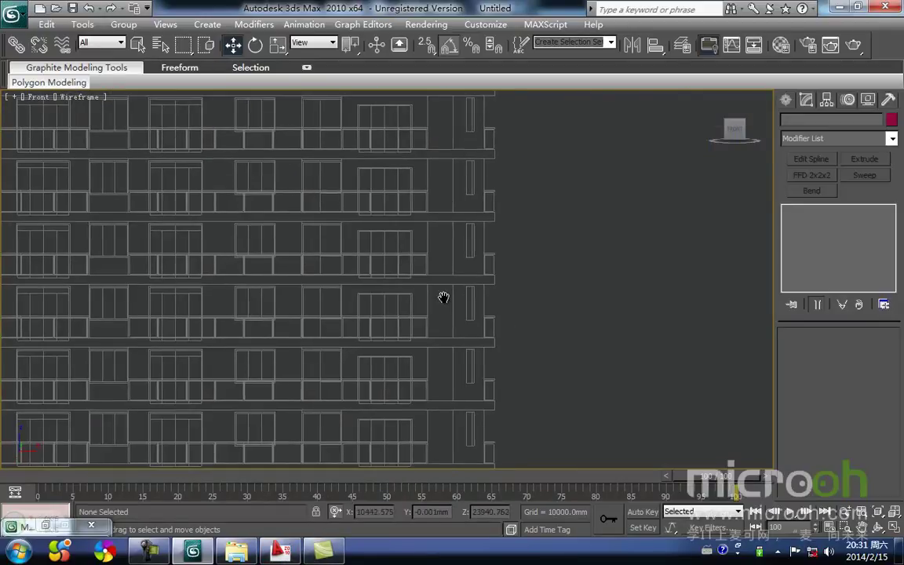
key("t")
scroll(391, 318, "down", 2)
scroll(538, 343, "up", 8)
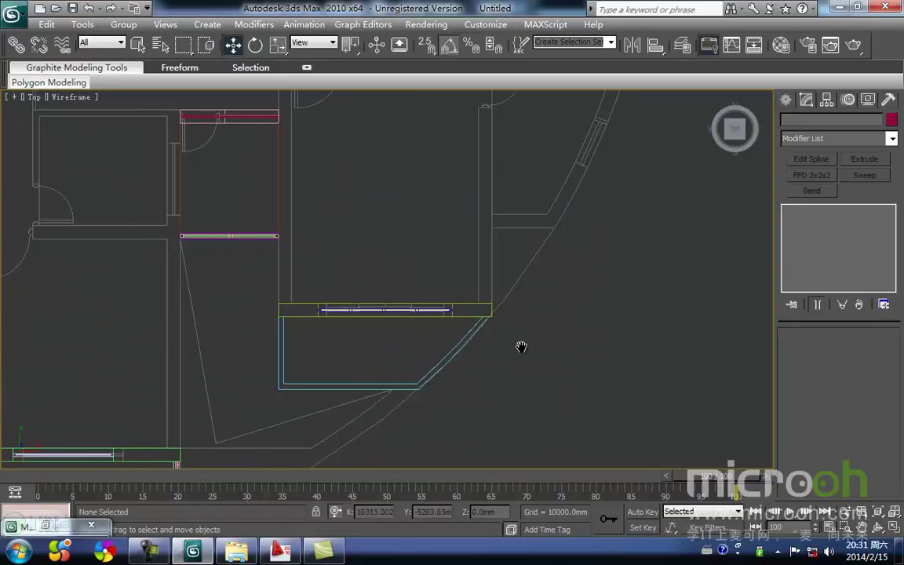
Move the outer end vertex of the balcony edge along the wall to the wall's outer corner
scroll(461, 359, "up", 2)
left_click(491, 303)
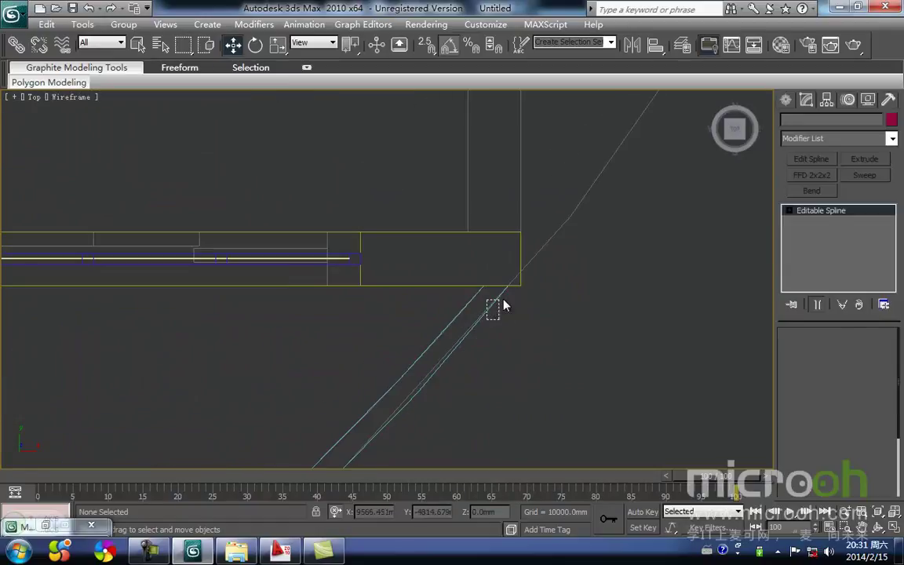
middle_click_drag(490, 303, 470, 329)
left_click_drag(475, 311, 464, 303)
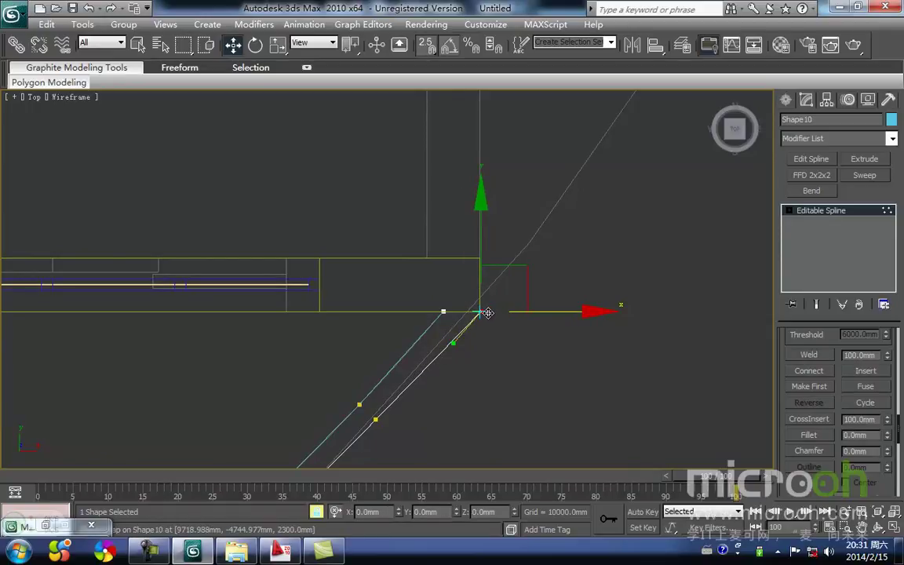
left_click(506, 357)
mouse_move(455, 378)
middle_mouse_down()
mouse_move(474, 332)
mouse_move(491, 322)
middle_mouse_up()
scroll(474, 330, "down", 2)
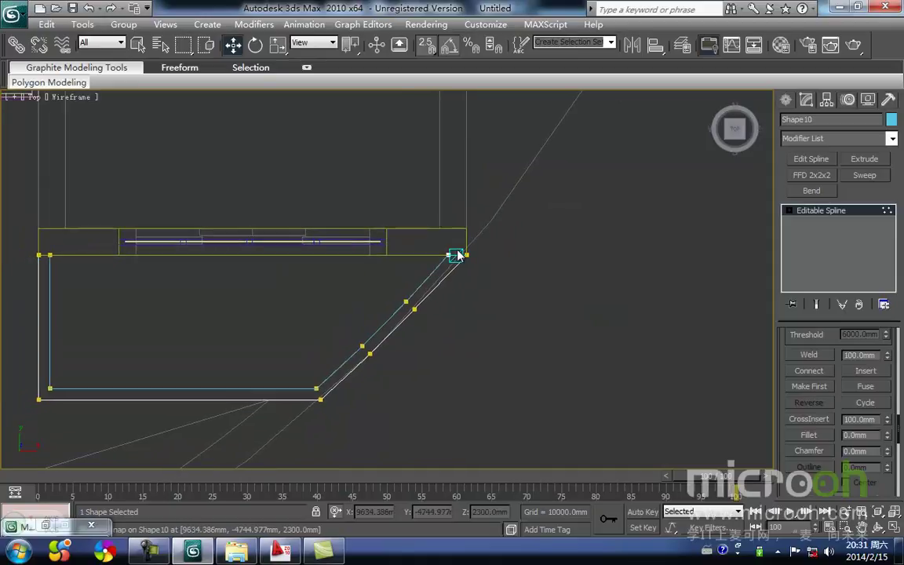
middle_click_drag(409, 333, 508, 321)
left_click(825, 212)
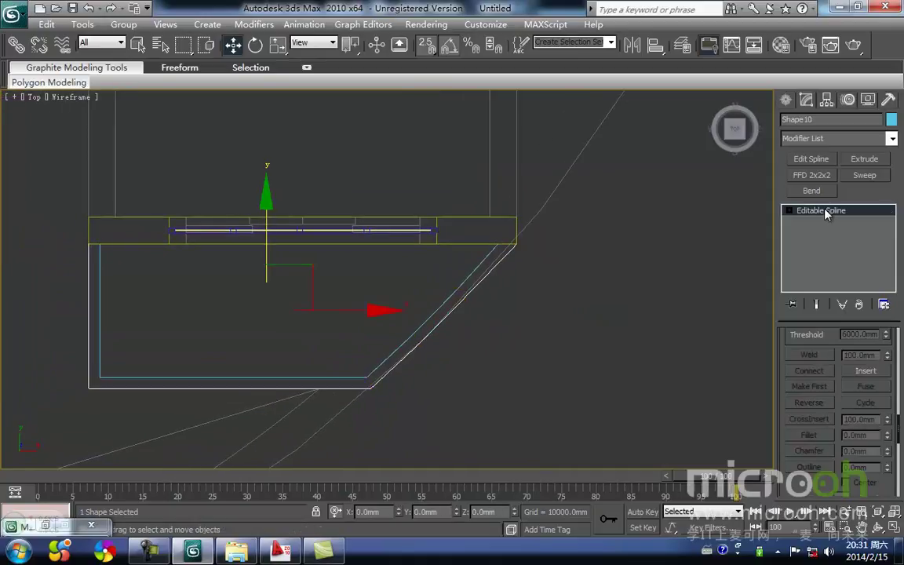
left_click(478, 375)
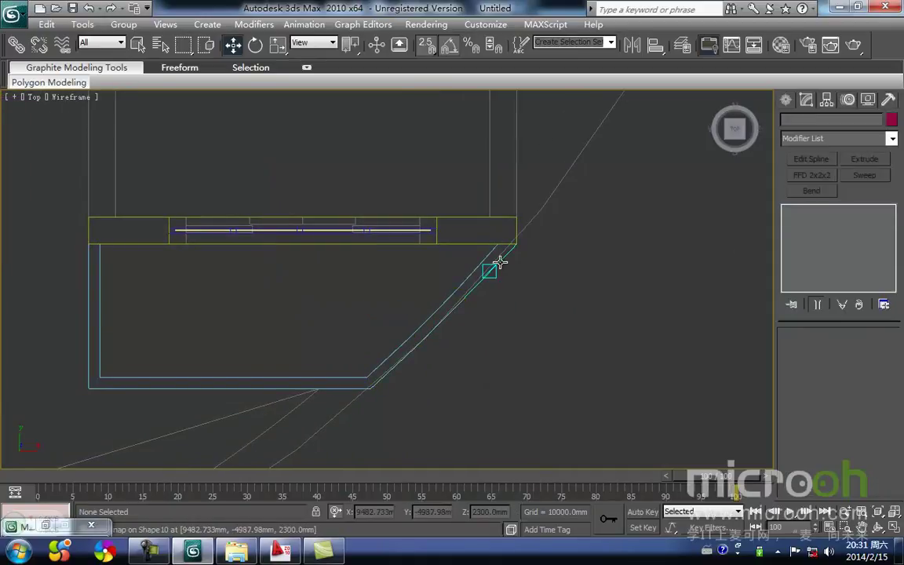
Extrude the outlined balcony edge by 400 mm
left_click(499, 262)
key("f")
scroll(493, 338, "down", 4)
middle_click_drag(484, 275, 460, 227)
scroll(471, 321, "up", 2)
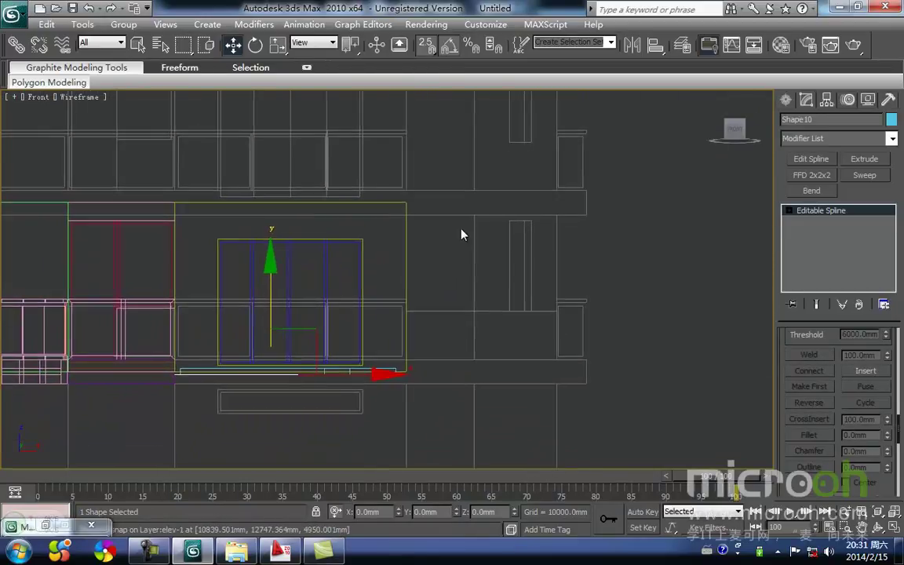
scroll(424, 381, "up", 2)
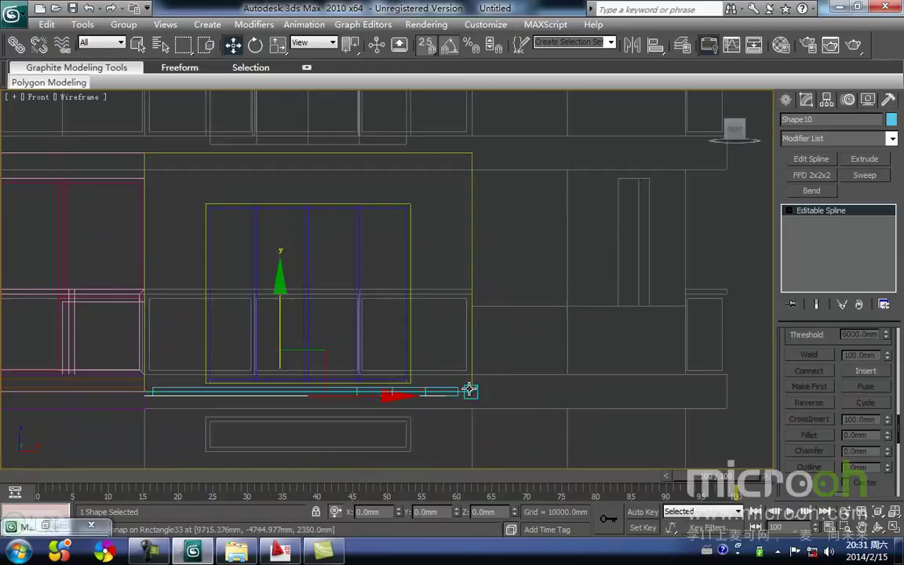
scroll(468, 389, "up", 2)
key("t")
scroll(498, 363, "up", 3)
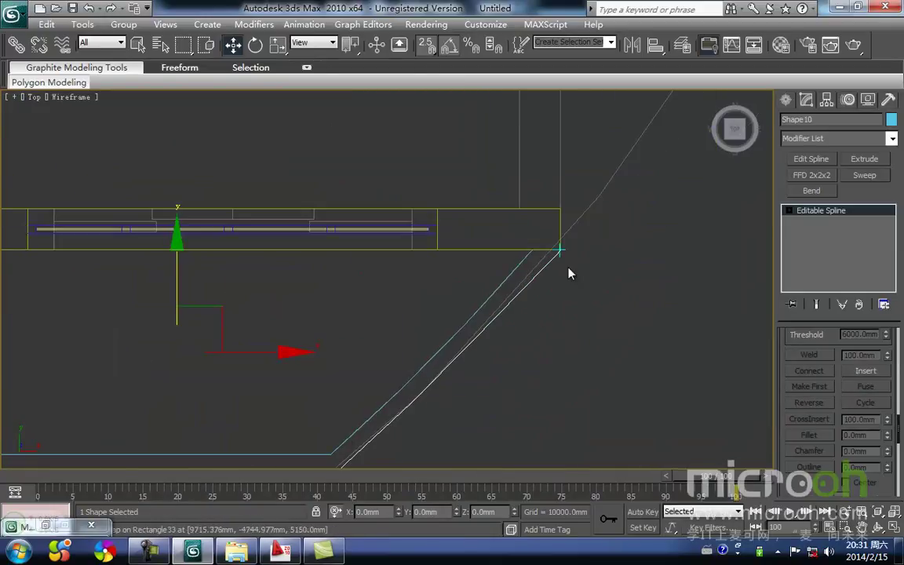
middle_click_drag(541, 288, 585, 257)
scroll(462, 382, "down", 3)
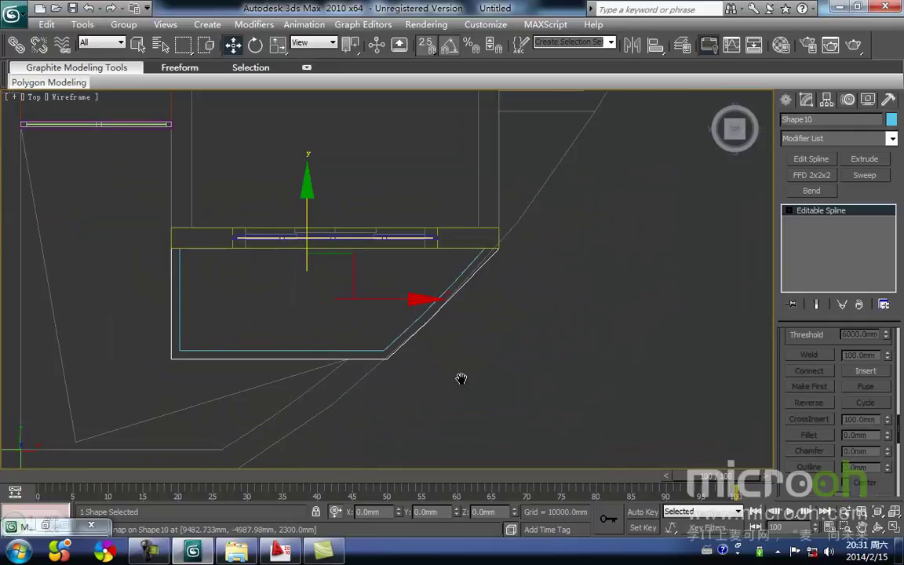
middle_click_drag(462, 383, 505, 366)
left_click(863, 159)
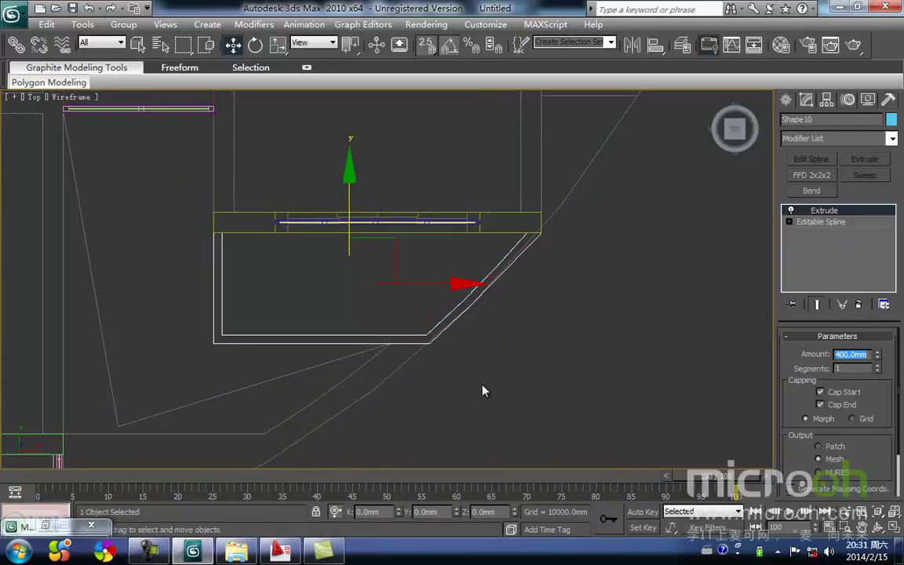
Lower the extruded balcony edge to the drawn floor band in the front elevation and check it in shaded display
middle_click_drag(368, 379, 431, 375)
key("f")
middle_click_drag(412, 303, 414, 365)
scroll(444, 325, "down", 2)
middle_click_drag(301, 354, 403, 329)
mouse_move(293, 299)
left_mouse_down()
mouse_move(281, 329)
mouse_move(284, 317)
left_mouse_up()
middle_click_drag(323, 317, 327, 287)
key("F3")
mouse_move(508, 400)
middle_mouse_down()
mouse_move(406, 366)
mouse_move(474, 380)
mouse_move(533, 417)
mouse_move(437, 364)
middle_mouse_up()
scroll(406, 367, "down", 3)
scroll(447, 383, "up", 1)
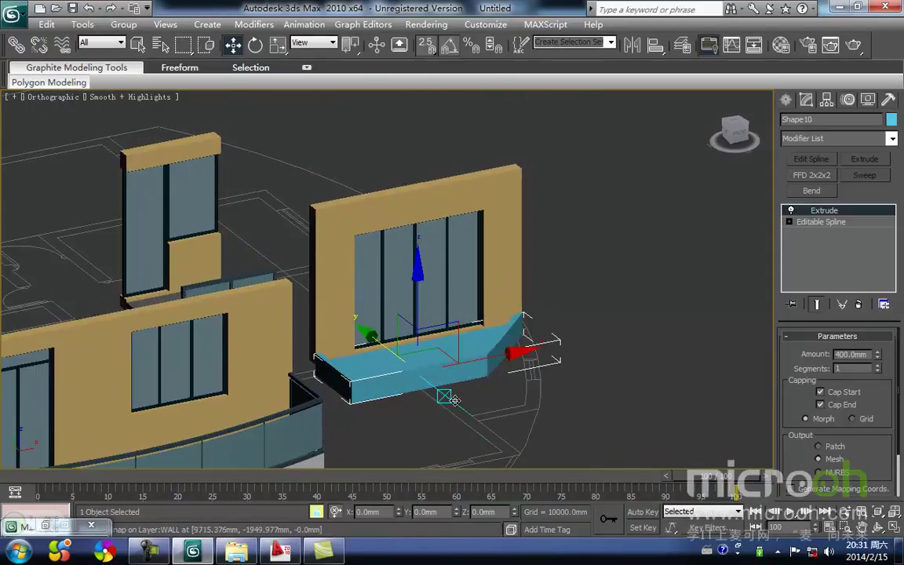
Assign the 阳台板 material to the balcony slab and the 线条 material to its edge band
left_click(447, 427)
left_click(345, 365)
key("m")
left_click(749, 151)
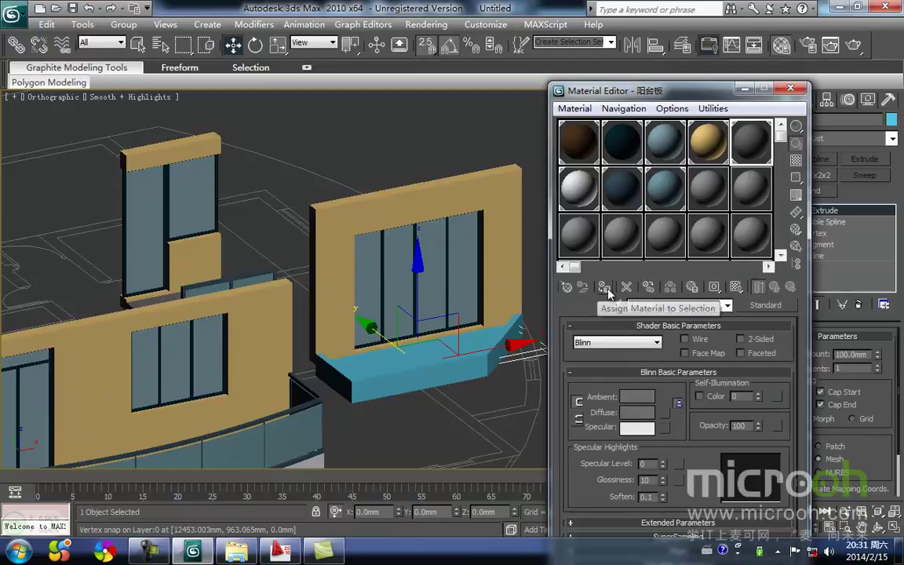
left_click(476, 420)
left_click(456, 379)
left_click(581, 199)
left_click(604, 288)
left_click(501, 402)
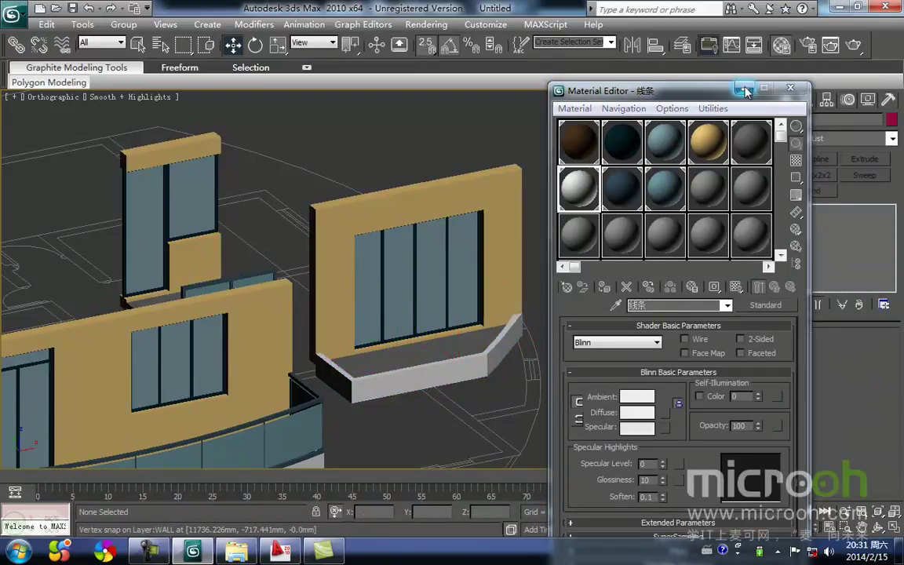
left_click(743, 88)
Make a copy of the extruded balcony edge band
middle_click_drag(584, 322, 581, 263)
left_click(465, 331)
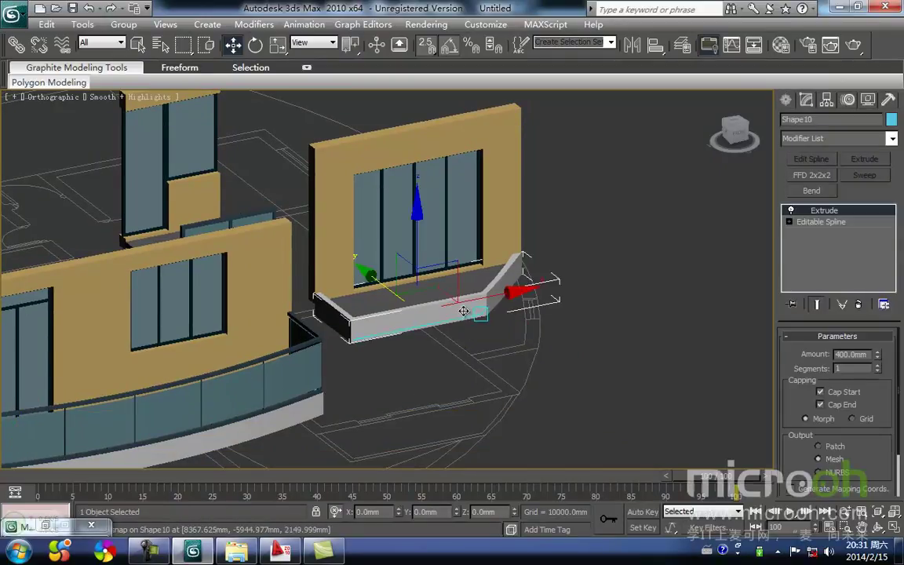
middle_click_drag(464, 331, 537, 357)
key("t")
key("z")
middle_click_drag(500, 292, 509, 275)
scroll(510, 274, "down", 2)
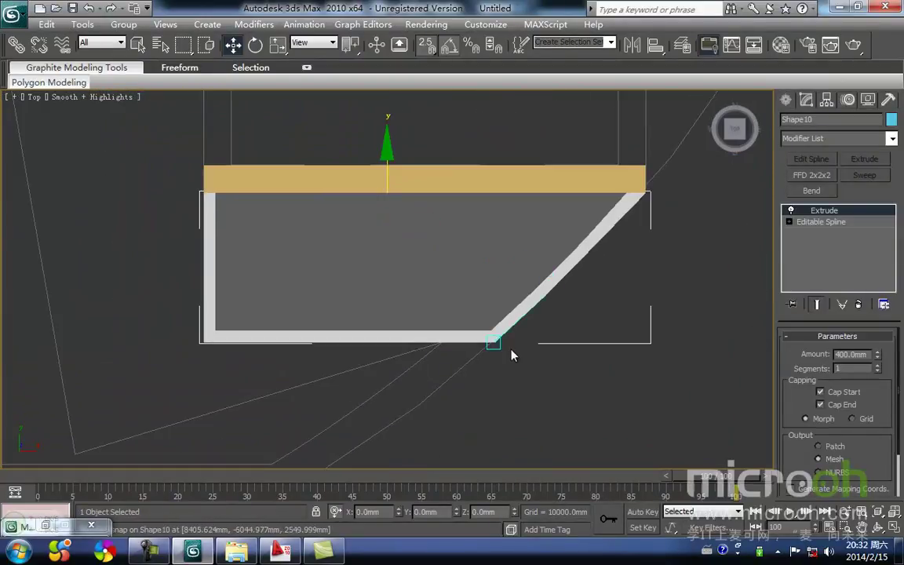
left_click(485, 351)
left_click(489, 339)
key("F3")
mouse_move(492, 342)
middle_mouse_down("alt")
mouse_move(518, 357)
mouse_move(546, 354)
mouse_move(534, 359)
middle_mouse_up("alt")
left_click_drag(512, 314, 512, 316, "shift")
left_click(437, 331)
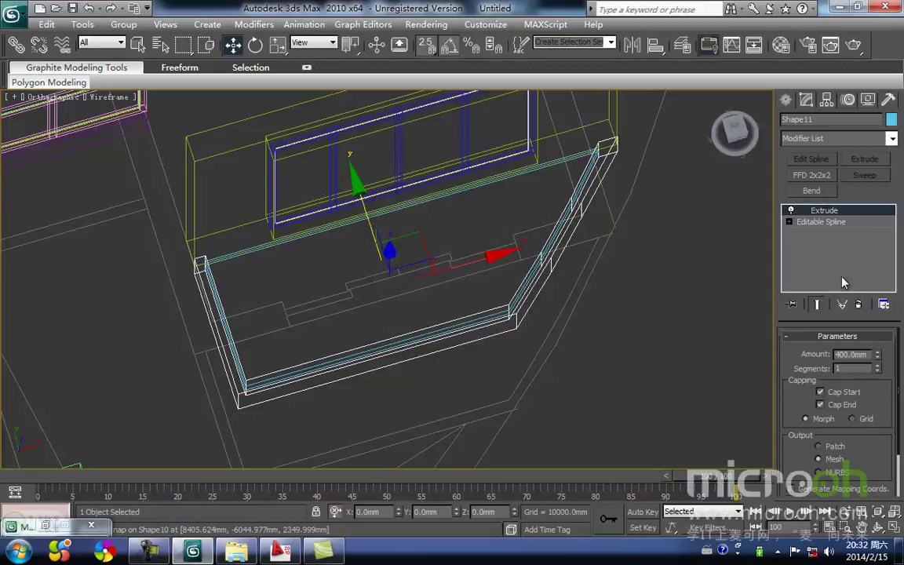
Remove the Extrude modifier from the copied edge band and isolate its outline in the top view
left_click(858, 305)
middle_click_drag(565, 235, 502, 267, "alt")
key("alt+q")
key("t")
key("z")
middle_click_drag(581, 245, 438, 216)
middle_click_drag(648, 240, 619, 240)
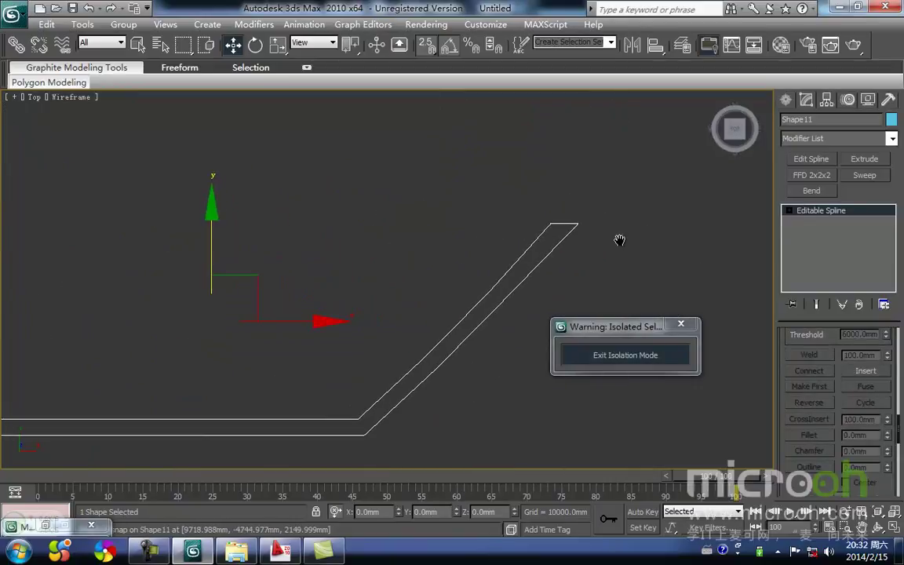
Delete the inner line and the closing ends of the copied outline, keeping only the outer edge as an open path
key("1")
left_click(568, 226)
middle_click_drag(673, 265, 637, 272)
middle_click_drag(454, 240, 792, 257)
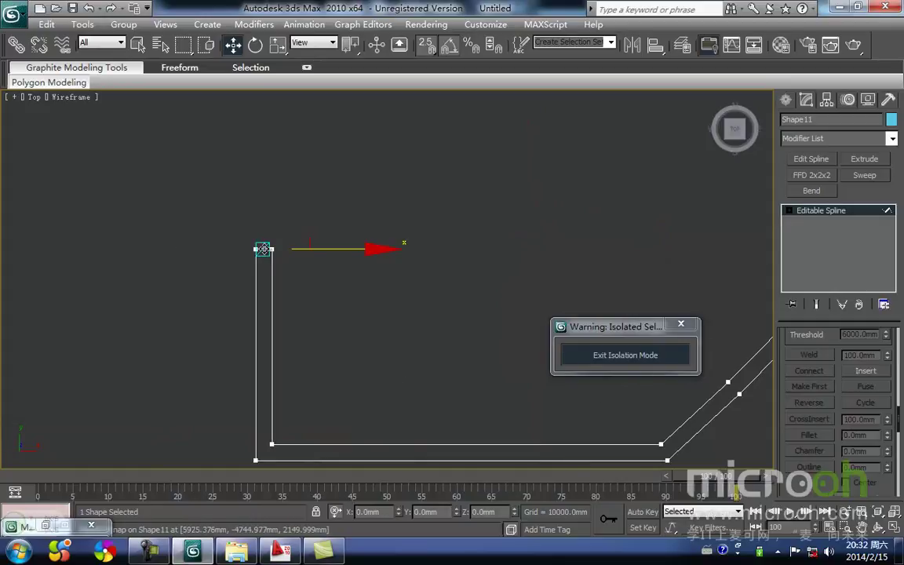
middle_click_drag(321, 275, 340, 266)
key("3")
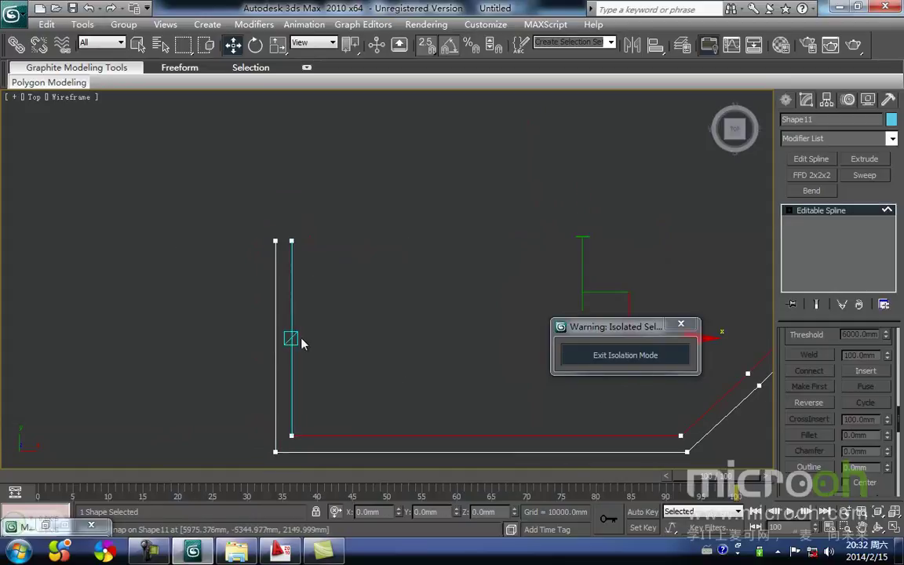
middle_click_drag(309, 355, 431, 375)
key("Delete")
scroll(457, 367, "down", 2)
left_click_drag(494, 420, 430, 337)
middle_click_drag(430, 337, 427, 343)
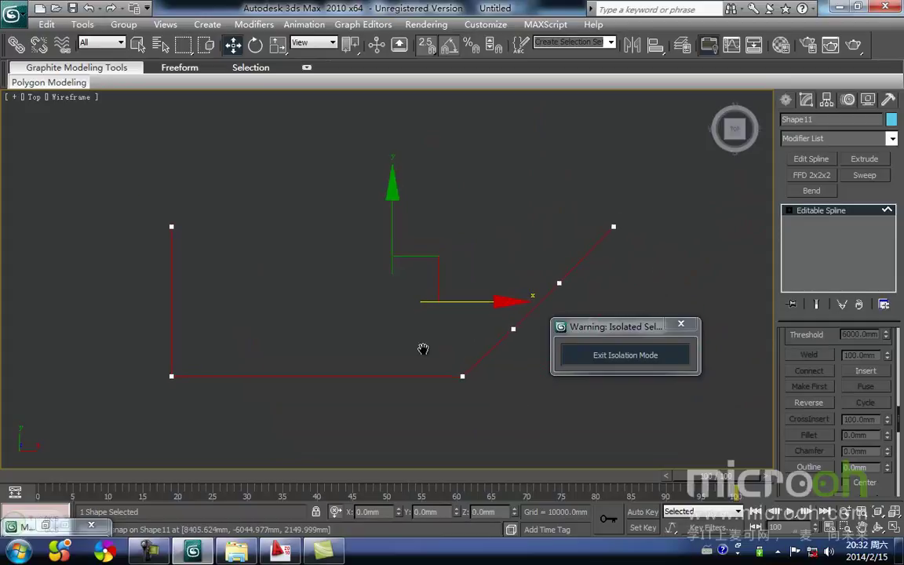
Exit isolation and raise the open path to the drawn top of the railing in the front elevation
key("f")
left_click(608, 354)
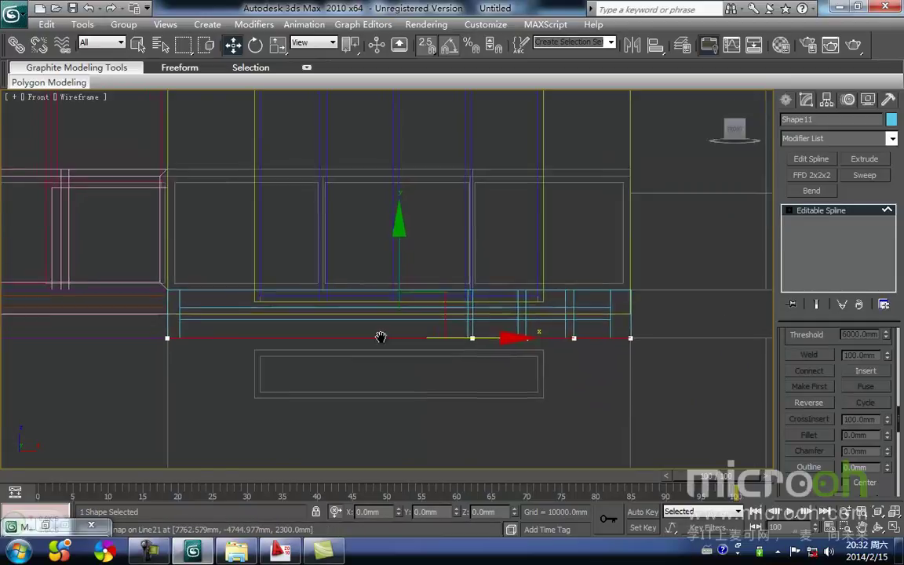
left_click_drag(456, 326, 389, 235)
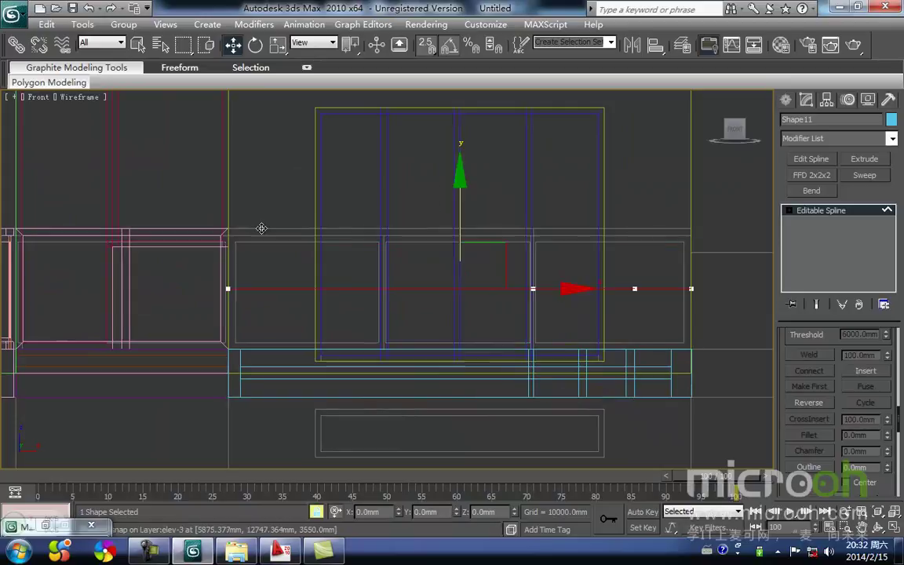
middle_click_drag(263, 258, 384, 259)
left_click_drag(339, 291, 344, 232)
Sweep the path into a top rail with a section length and width of 60 mm
left_click(864, 176)
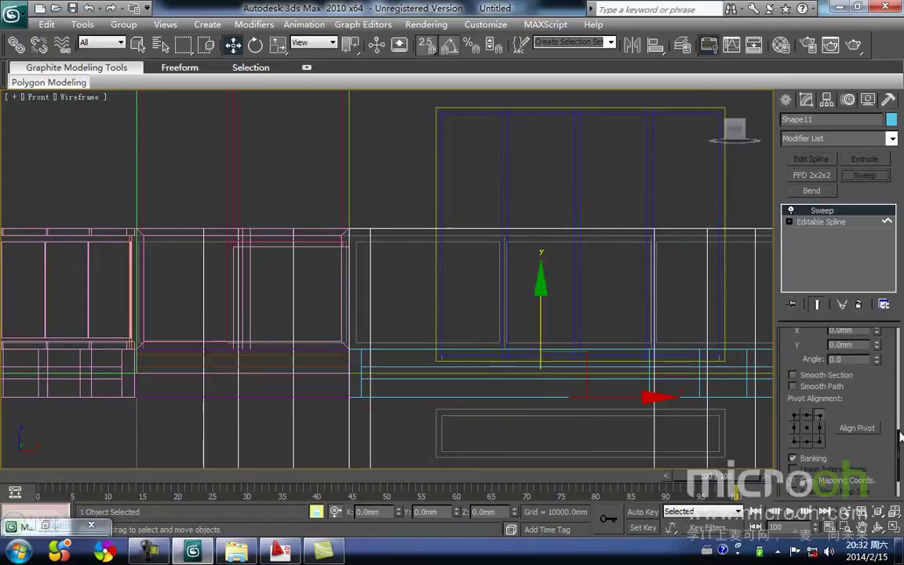
left_click_drag(900, 448, 900, 415)
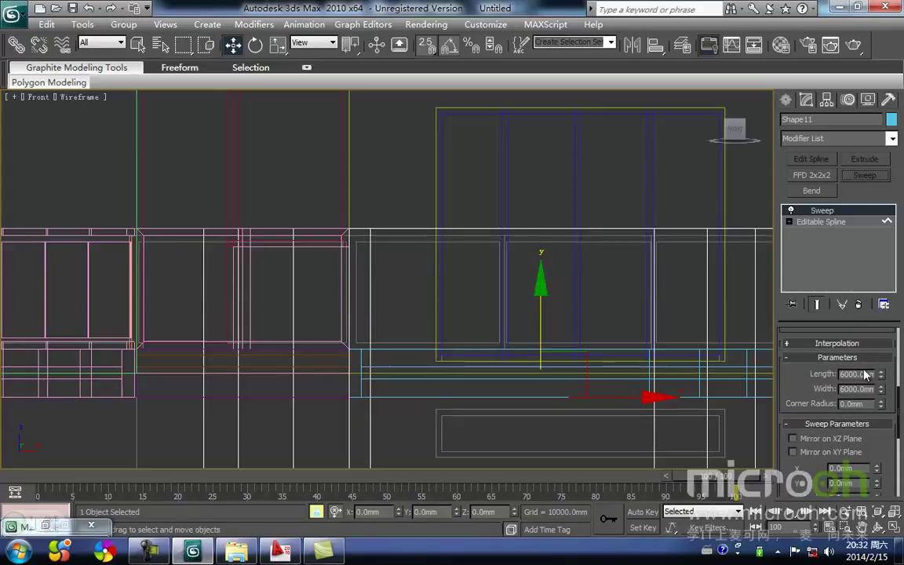
right_click(880, 377)
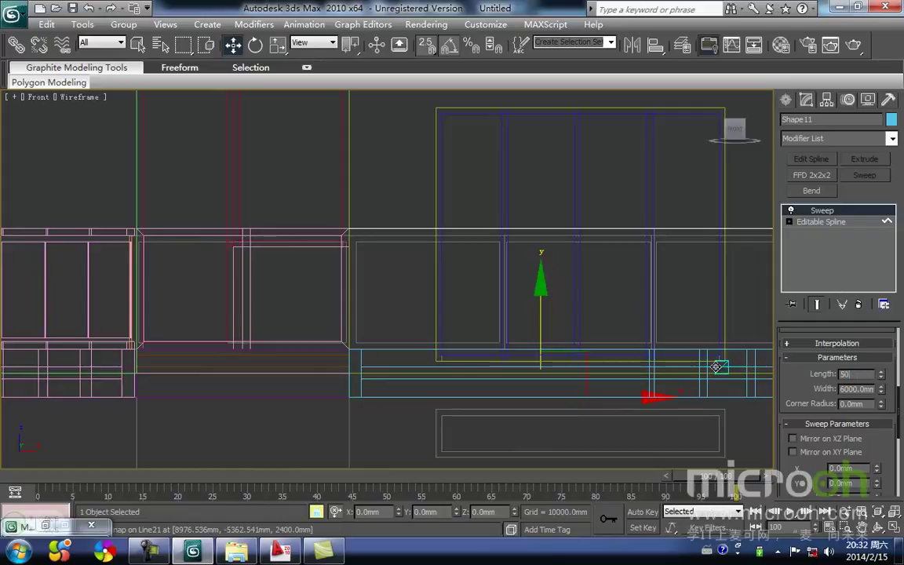
key("Tab")
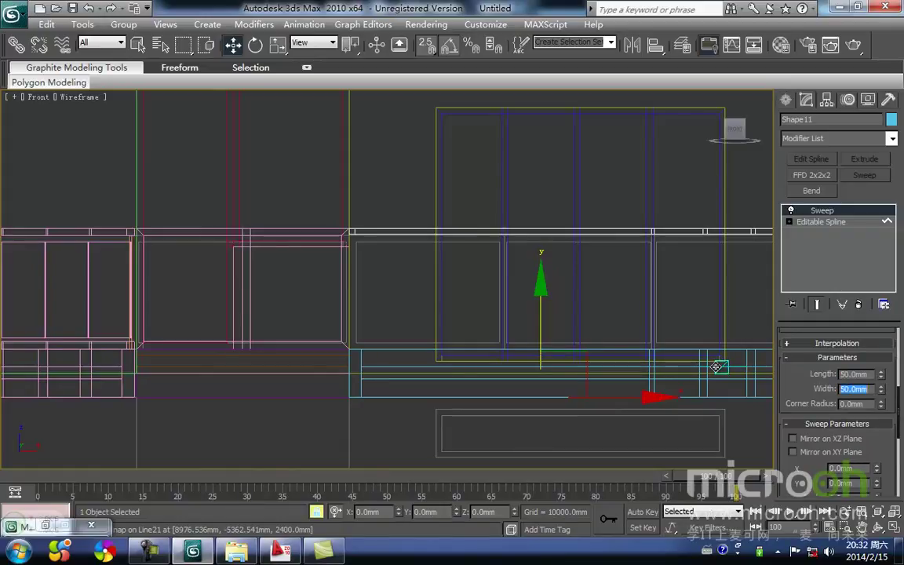
middle_click_drag(469, 255, 456, 247)
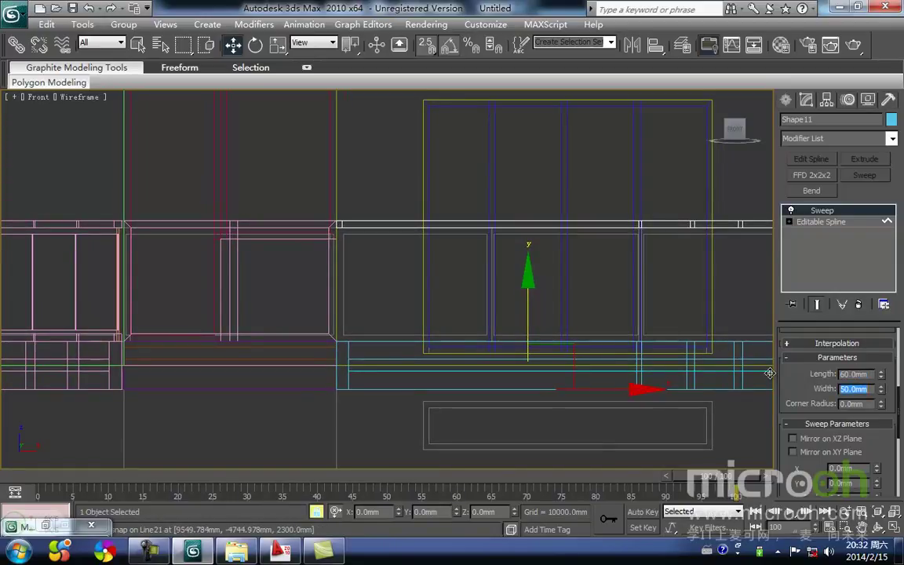
Copy the swept top rail down onto the top of the balcony edge band as the bottom rail
left_click_drag(527, 315, 525, 372)
middle_click_drag(338, 254, 434, 260)
mouse_move(434, 262)
left_mouse_down()
mouse_move(430, 226)
mouse_move(435, 339)
left_mouse_up()
left_click(447, 334)
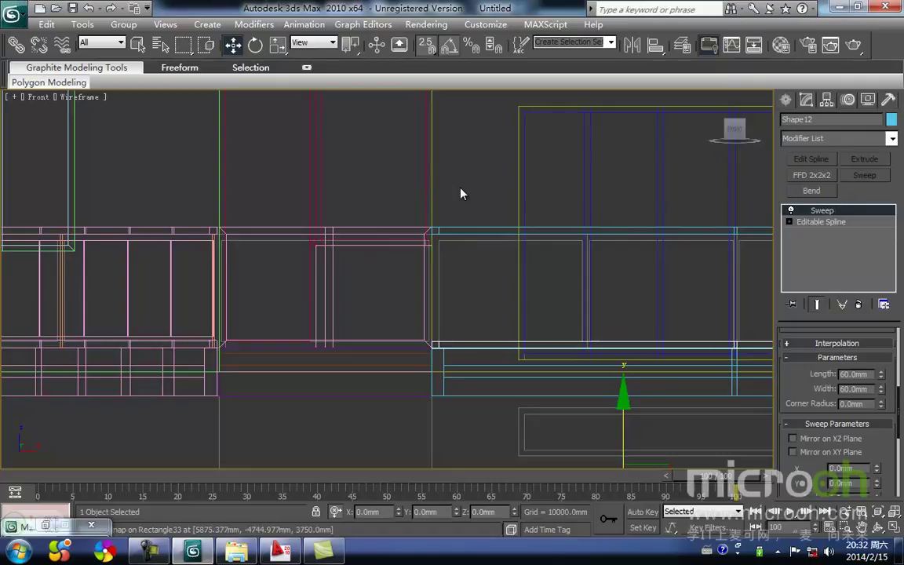
left_click(459, 190)
Examine the existing balcony railings in the front elevation and compare them with the new rails in shaded display
scroll(454, 201, "down", 1)
middle_click_drag(447, 206, 549, 229)
middle_click_drag(290, 233, 543, 241)
scroll(473, 228, "down", 1)
middle_click_drag(424, 256, 502, 260)
middle_click_drag(392, 287, 617, 293)
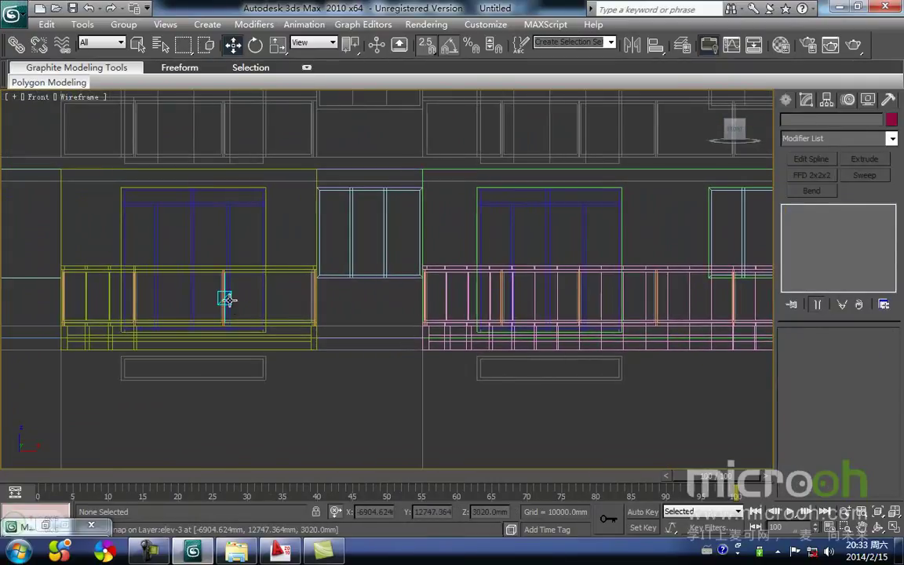
middle_click_drag(225, 298, 262, 283)
key("F3")
mouse_move(341, 369)
middle_mouse_down("alt")
mouse_move(365, 389)
mouse_move(429, 412)
mouse_move(185, 302)
middle_mouse_up("alt")
middle_click_drag(677, 295, 531, 330)
scroll(532, 314, "up", 2)
middle_click_drag(533, 293, 440, 359)
scroll(490, 392, "up", 2)
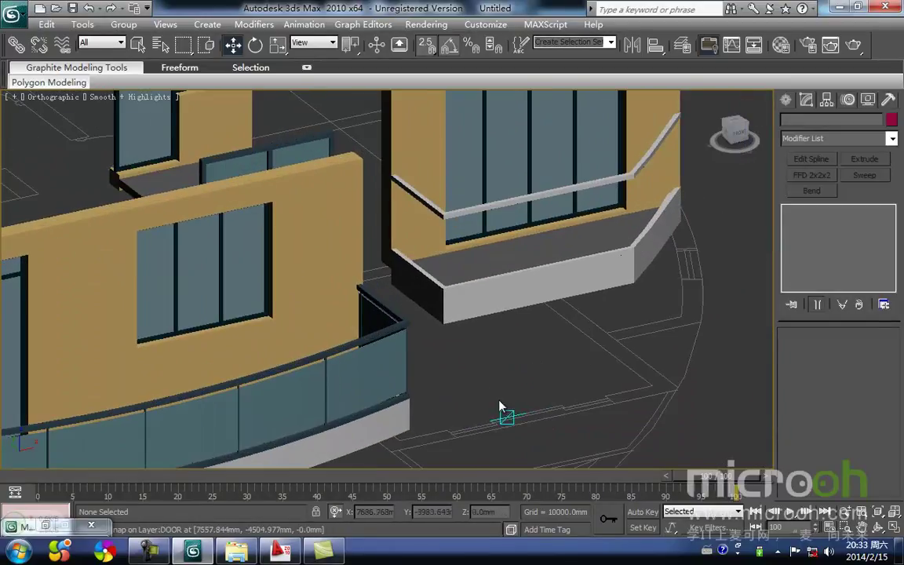
middle_click_drag(345, 411, 331, 374, "alt")
Copy a post from the curved balcony's railing to the inner wall end of the new railing
key("F3")
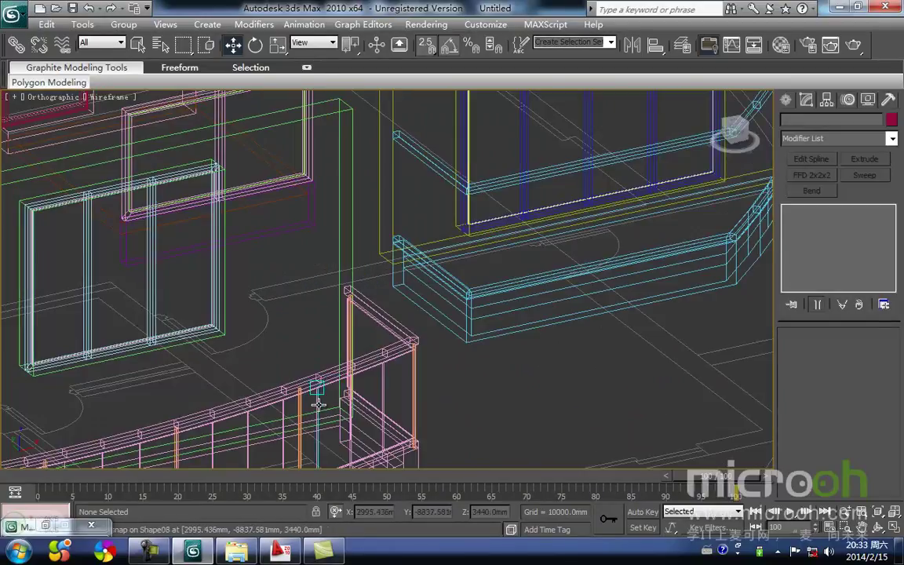
left_click(299, 416)
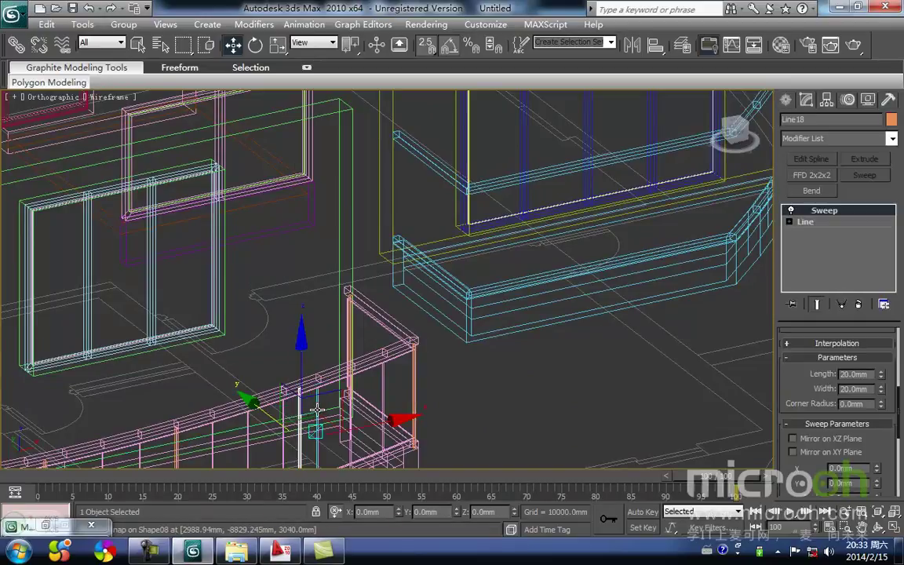
key("t")
middle_click_drag(422, 376, 212, 378)
scroll(254, 357, "down", 3)
scroll(268, 306, "up", 2)
middle_click_drag(268, 301, 350, 298)
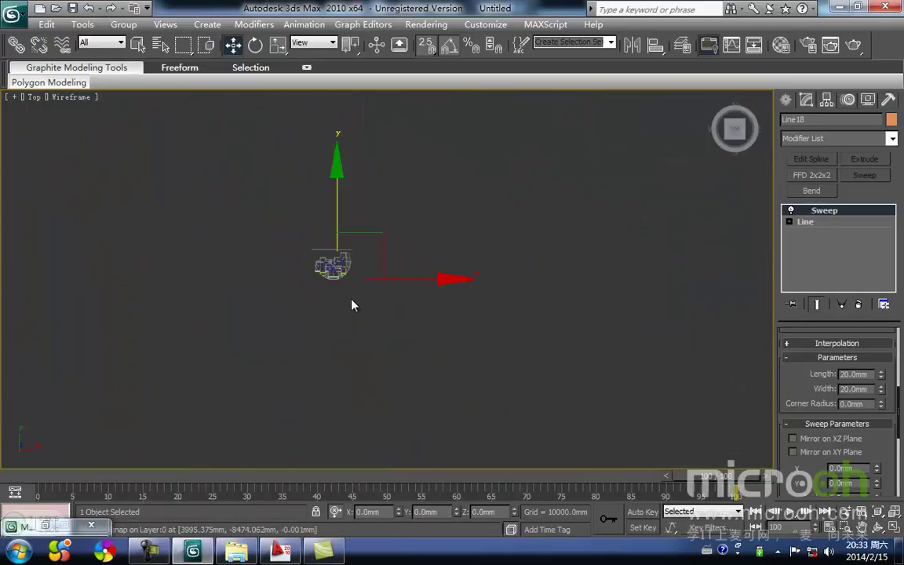
scroll(338, 299, "up", 2)
scroll(383, 289, "up", 5)
scroll(384, 314, "up", 4)
scroll(371, 363, "up", 1)
scroll(296, 420, "up", 1)
mouse_move(292, 427)
left_mouse_down("shift")
mouse_move(470, 210)
mouse_move(450, 230)
left_mouse_up("shift")
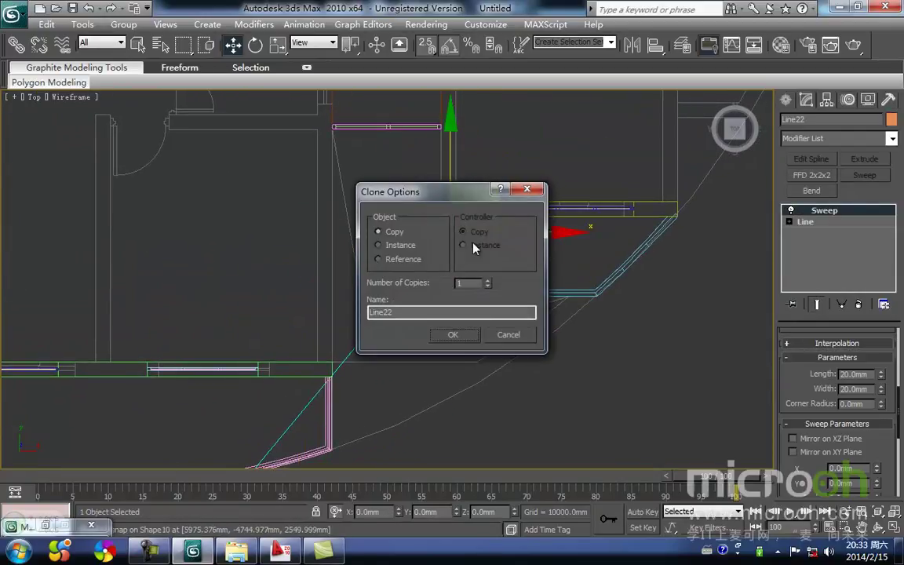
left_click(453, 335)
scroll(488, 238, "up", 5)
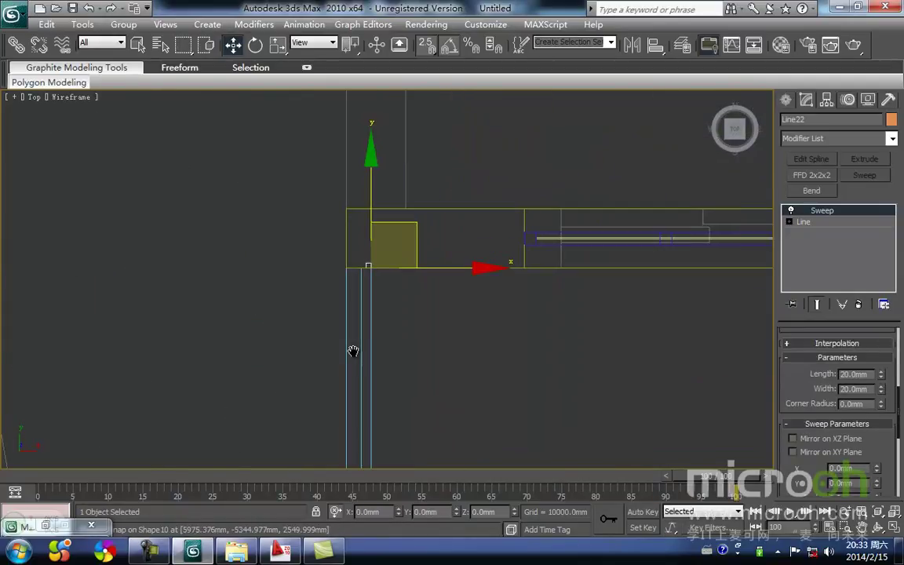
left_click_drag(411, 231, 412, 264)
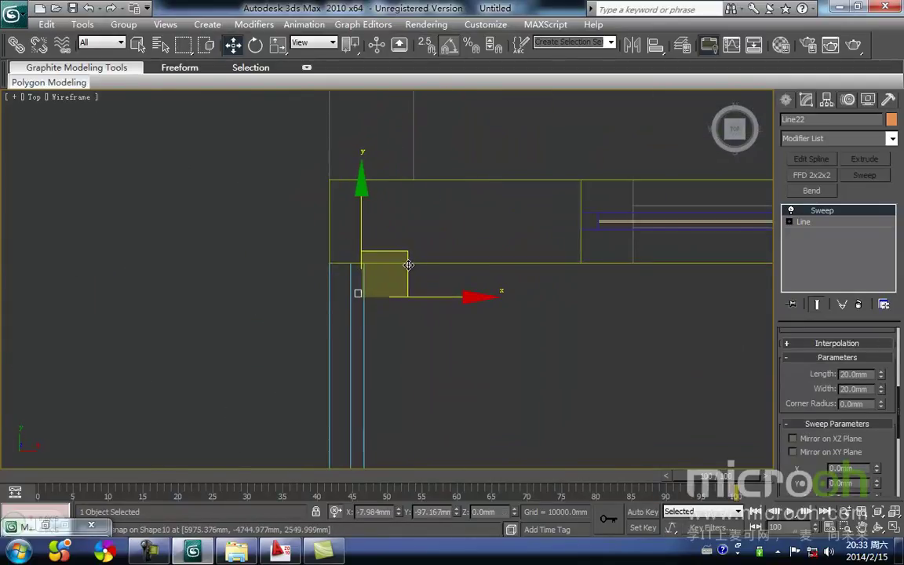
Copy the wall-end post to the square outer corner of the railing and centre it within the rail
scroll(371, 229, "down", 5)
left_click(367, 186)
left_click_drag(358, 240, 365, 396, "shift")
key("Return")
scroll(397, 330, "up", 3)
scroll(397, 331, "up", 4)
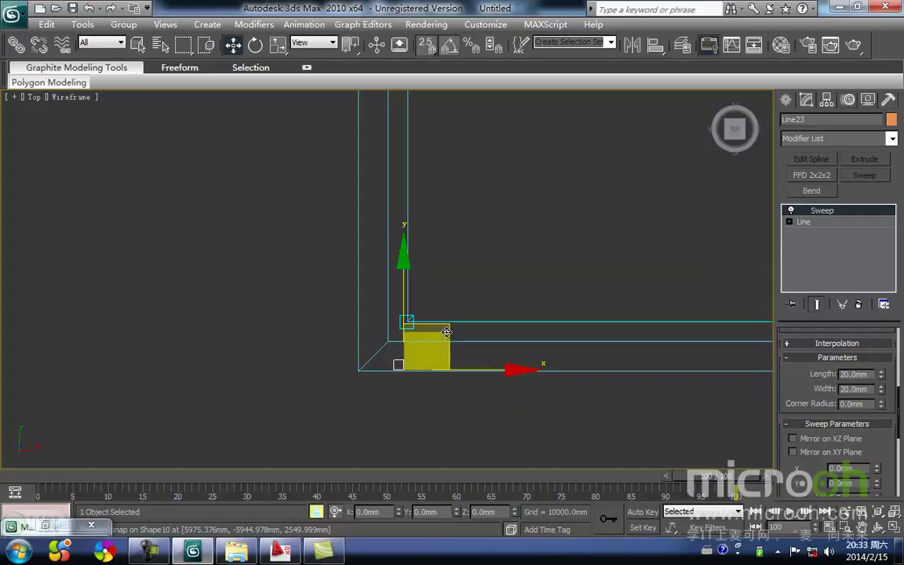
left_click_drag(448, 332, 426, 326)
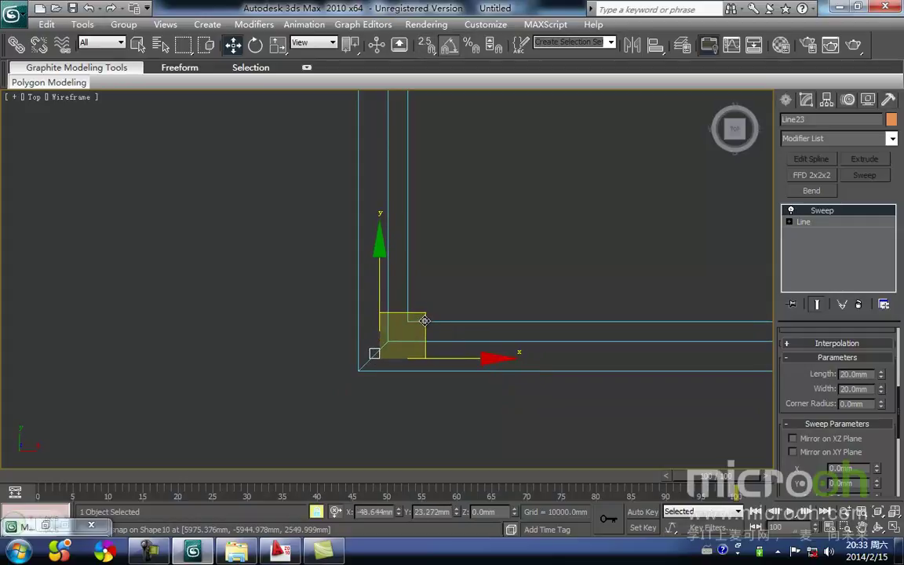
Shift the wall-end post sideways so it sits centred within the rail
middle_click_drag(451, 201, 419, 457)
middle_click_drag(408, 122, 416, 411)
left_click(405, 332)
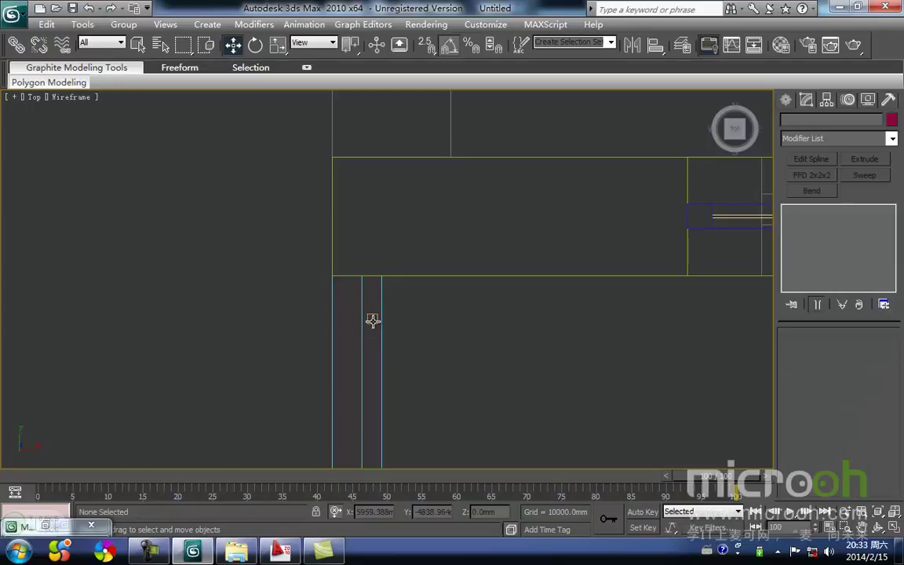
left_click(372, 320)
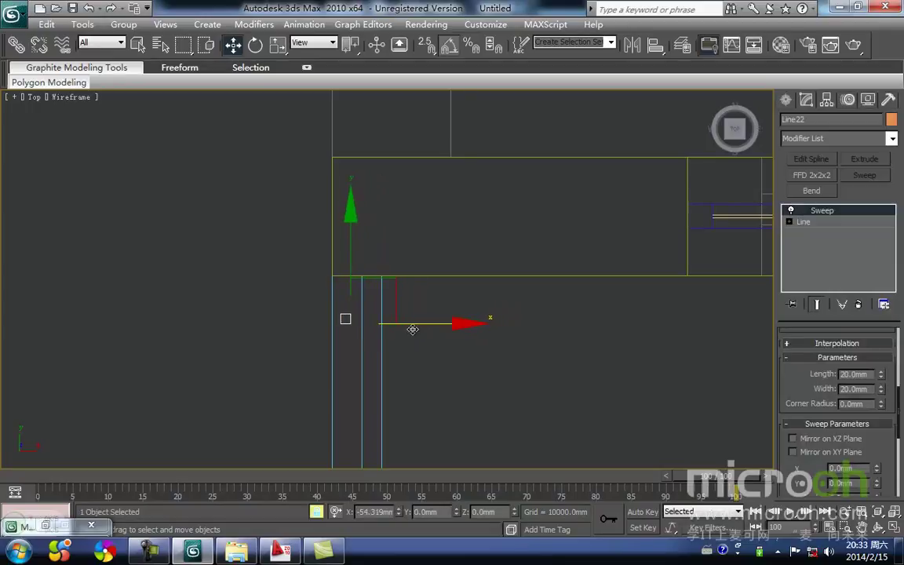
Copy the wall-end post across to the opposite wall end of the railing, on the slanted side
scroll(327, 240, "down", 3)
middle_click_drag(299, 244, 265, 244)
scroll(265, 244, "down", 2)
middle_click_drag(313, 276, 277, 276)
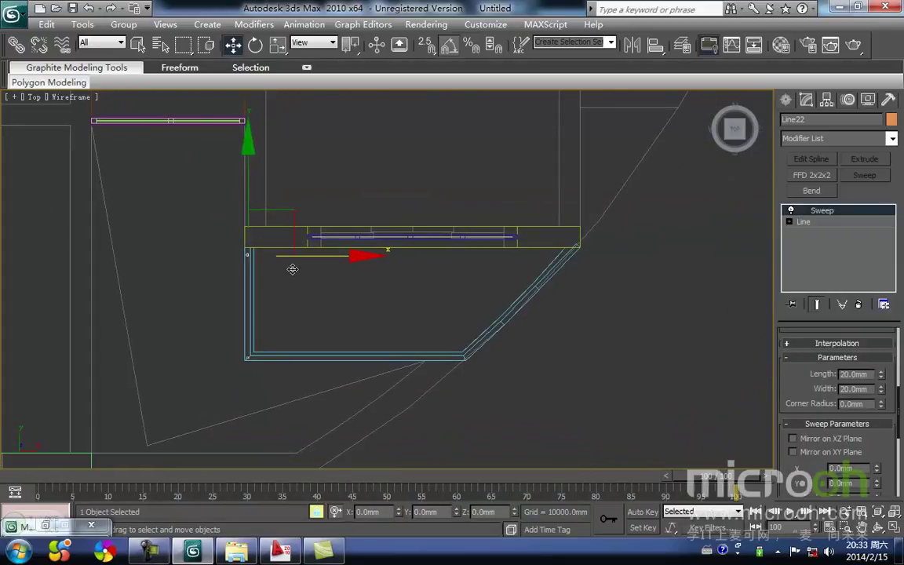
left_click_drag(307, 256, 630, 280, "shift")
key("Return")
Copy the square-corner post along the balcony front to the first intermediate post drawn in the front elevation
middle_click_drag(556, 313, 523, 338)
middle_click_drag(277, 370, 307, 351)
scroll(308, 350, "up", 3)
left_click(301, 356)
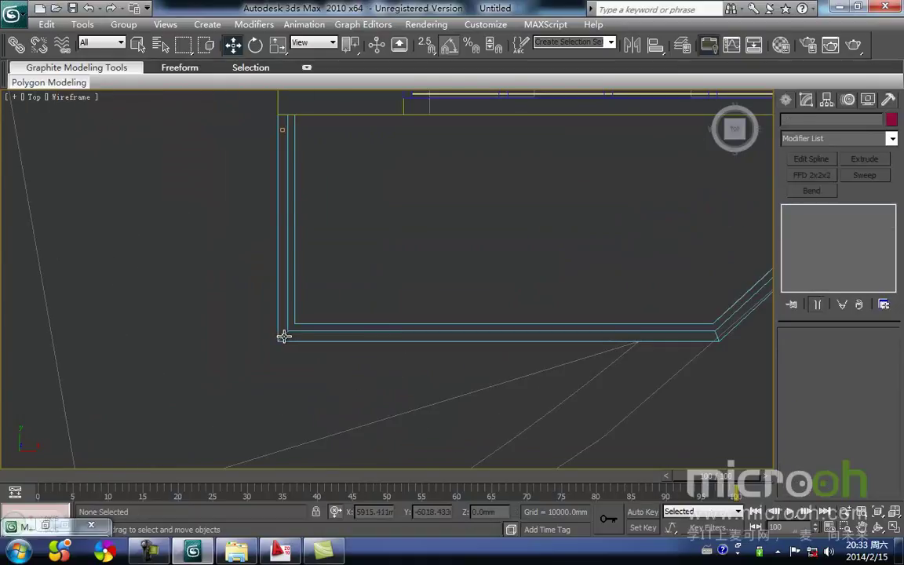
left_click(283, 335)
left_click(283, 336)
key("f")
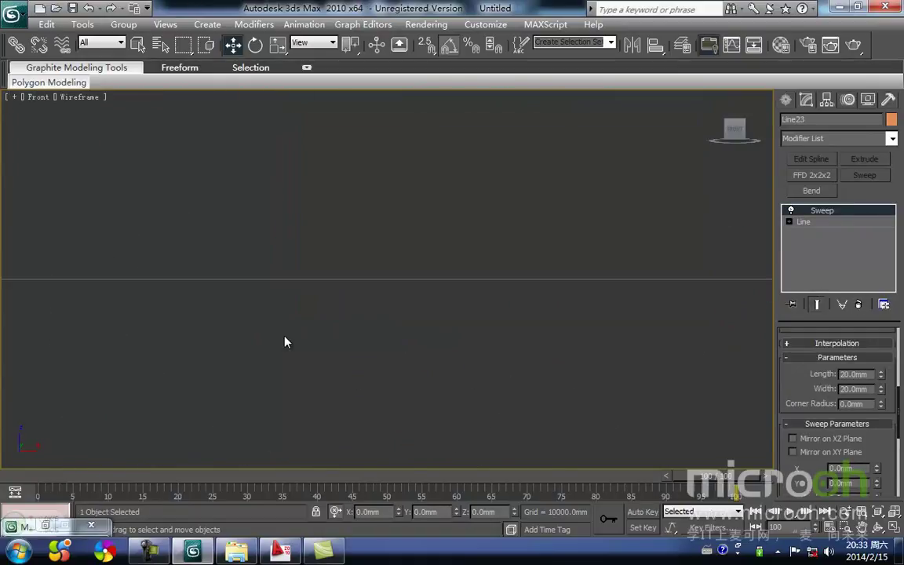
middle_click_drag(426, 299, 347, 323)
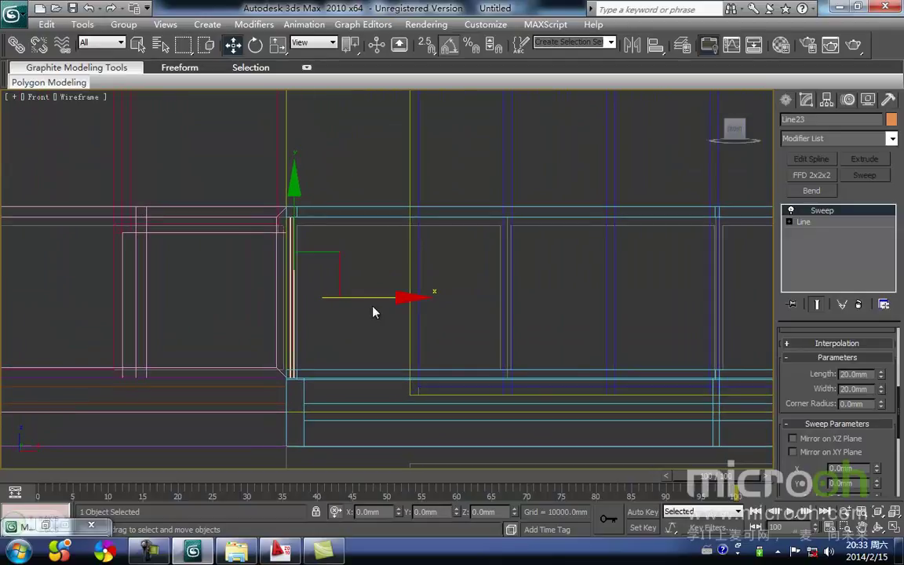
left_click_drag(380, 295, 584, 296, "shift")
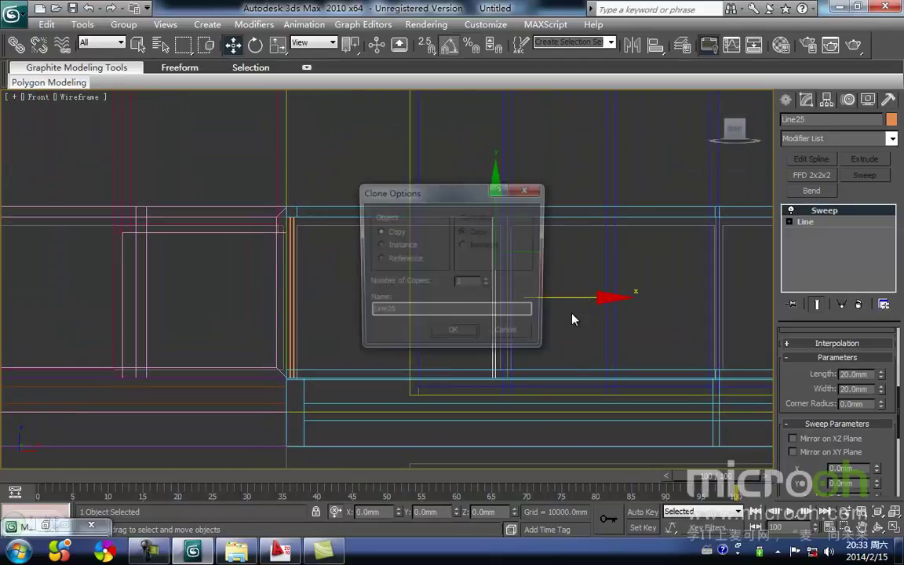
left_click(469, 340)
Align the copied intermediate post precisely with the post drawn in the front elevation
middle_click_drag(469, 339, 314, 345)
key("space")
scroll(393, 377, "up", 4)
middle_click_drag(388, 377, 412, 239)
left_click_drag(317, 350, 344, 343)
Copy the intermediate post to the bend where the straight front meets the slanted side and check it in plan
middle_click_drag(344, 343, 194, 409)
mouse_move(188, 408)
left_mouse_down("shift")
mouse_move(568, 398)
mouse_move(610, 401)
mouse_move(604, 409)
left_mouse_up("shift")
key("Return")
mouse_move(604, 409)
middle_mouse_down()
mouse_move(248, 405)
mouse_move(361, 367)
middle_mouse_up()
key("t")
scroll(448, 339, "down", 5)
scroll(428, 335, "down", 5)
middle_click_drag(424, 322, 390, 347)
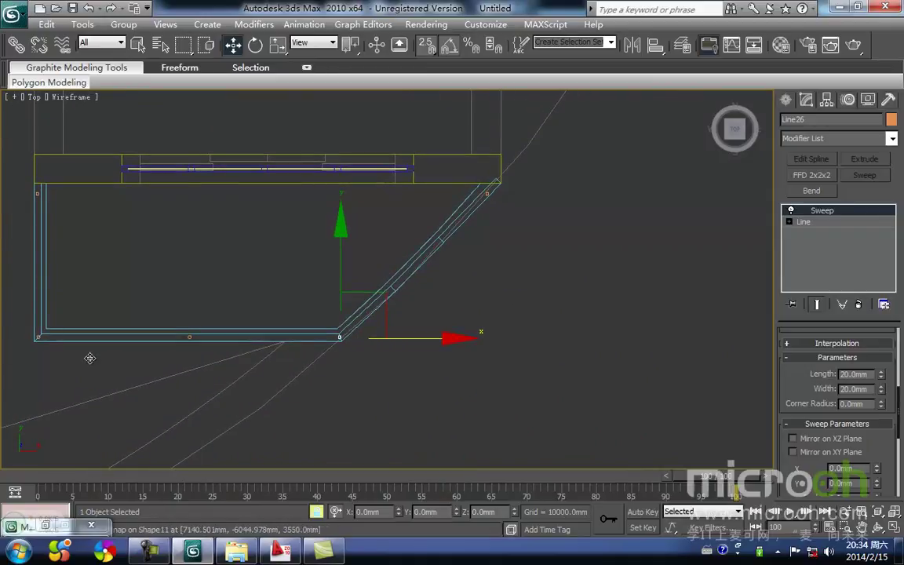
Copy the 60 mm swept railing rail in place as an independent copy and remove the copy's Sweep modifier
middle_click_drag(98, 347, 270, 346)
scroll(270, 347, "up", 2)
key("space")
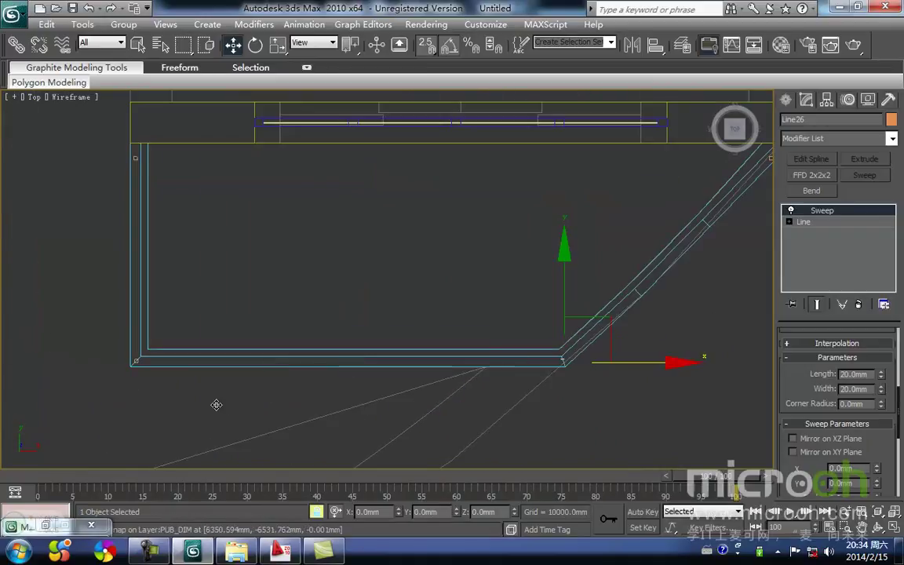
left_click(200, 359)
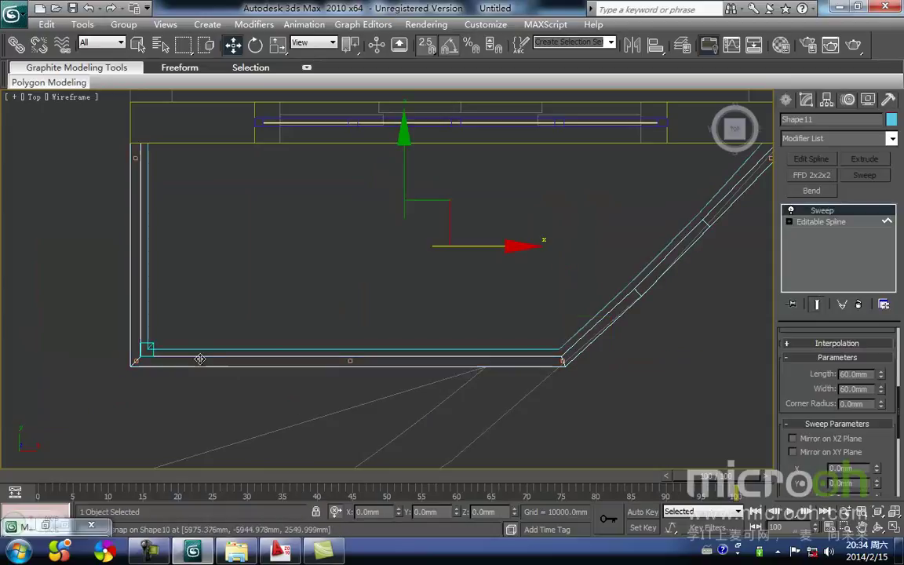
left_click_drag(219, 357, 221, 357, "shift")
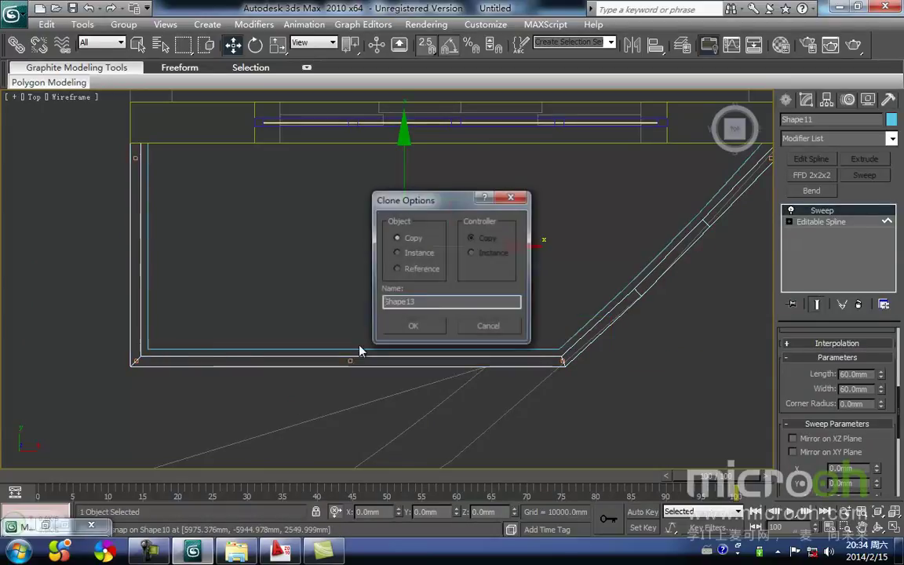
left_click(424, 328)
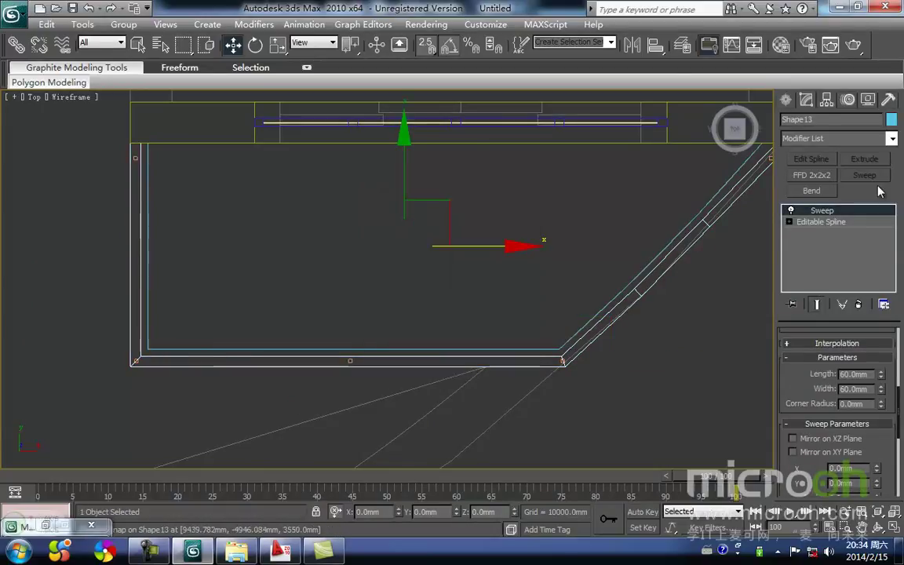
left_click(858, 302)
Check both wall ends of the copied path's outline and delete the outer spline, keeping the inset one
middle_click_drag(340, 228, 511, 321)
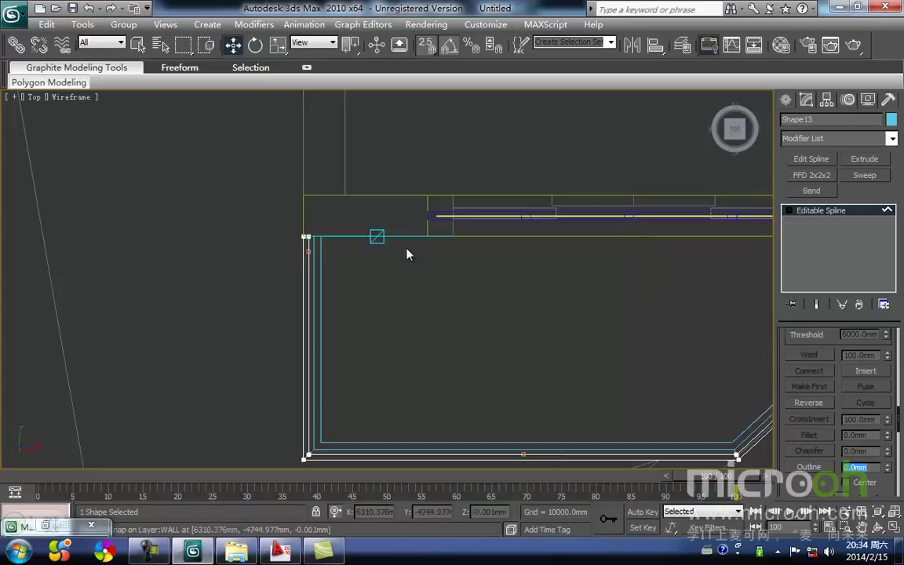
scroll(393, 297, "up", 4)
middle_click_drag(319, 314, 439, 293)
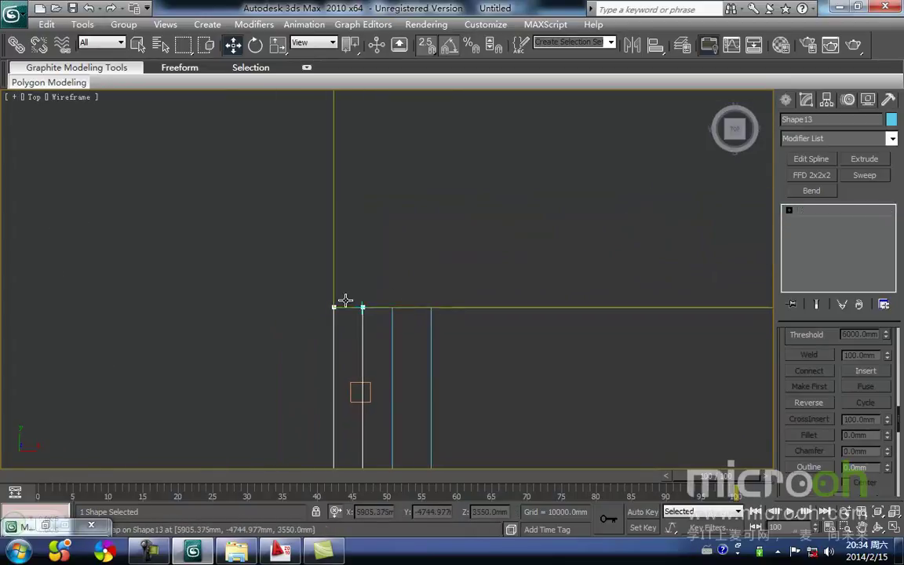
middle_click_drag(363, 296, 336, 314)
scroll(516, 314, "down", 3)
middle_click_drag(741, 302, 247, 330)
middle_click_drag(679, 333, 259, 336)
middle_click_drag(730, 366, 425, 341)
scroll(439, 344, "up", 4)
middle_click_drag(615, 307, 395, 305)
middle_click_drag(563, 333, 562, 331)
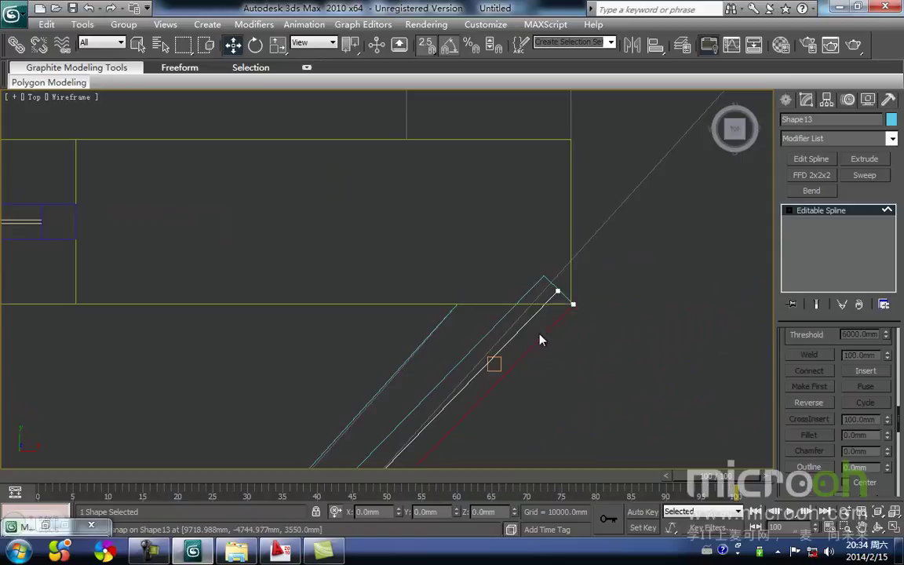
middle_click_drag(527, 352, 537, 336)
left_click(529, 315)
middle_click_drag(494, 313, 503, 298)
key("3")
left_click(576, 330)
Outline the remaining inset spline from its centre to make a thin closed profile for the balcony glass
middle_click_drag(448, 250, 464, 234)
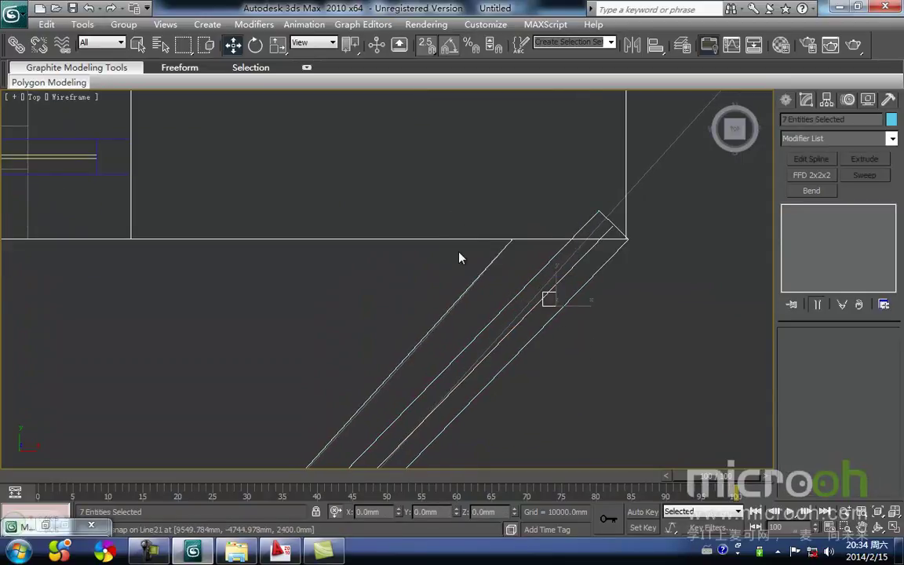
left_click(563, 272)
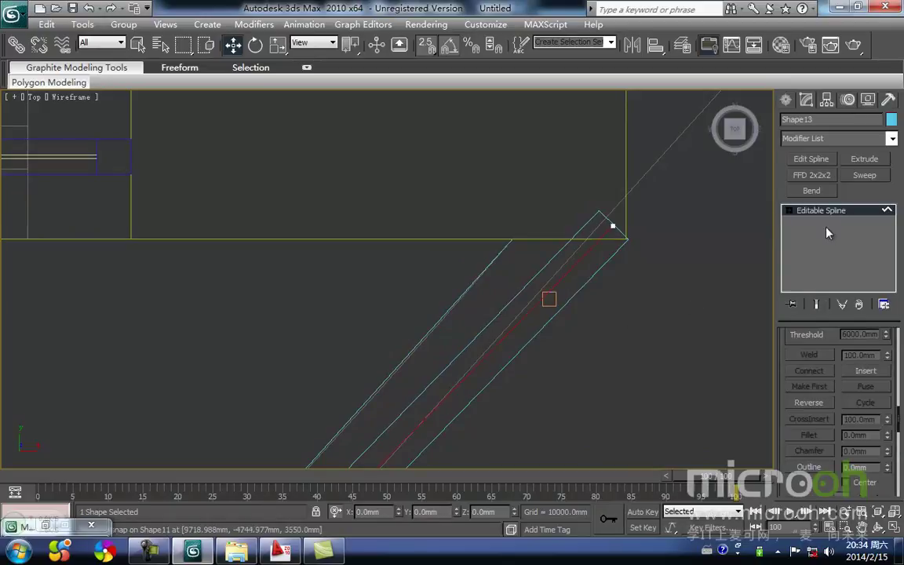
left_click(790, 211)
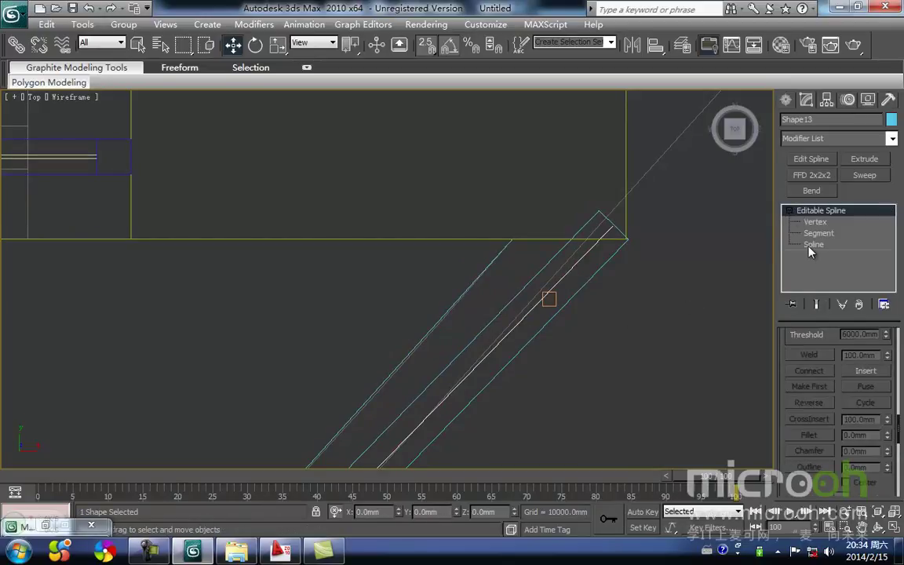
left_click(813, 244)
middle_click_drag(507, 324, 509, 314)
scroll(440, 334, "down", 3)
middle_click_drag(377, 381, 607, 240)
scroll(392, 343, "down", 3)
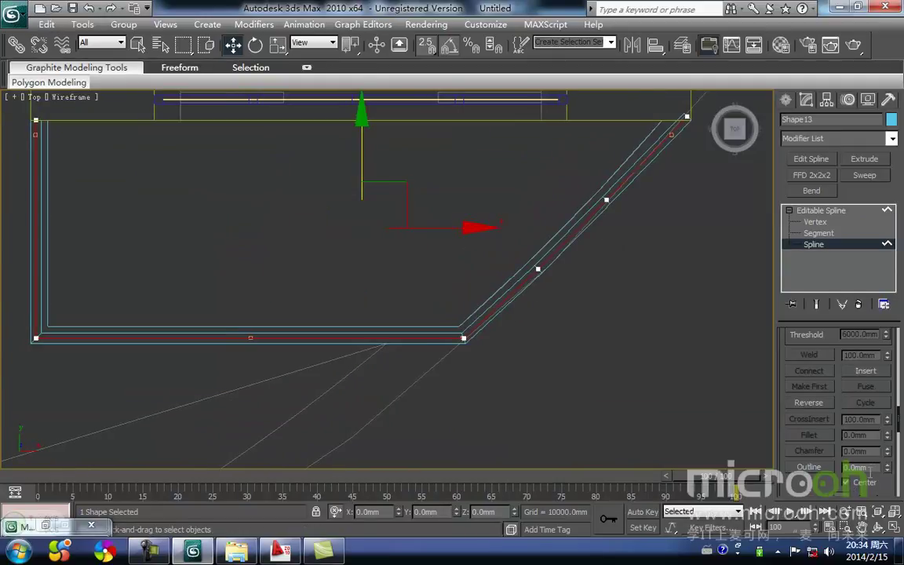
left_click(661, 449)
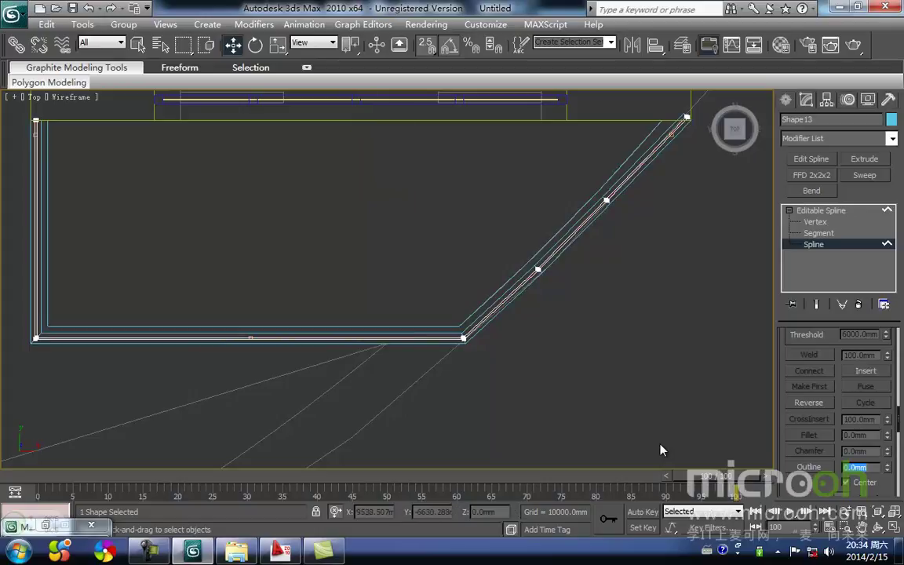
Extrude the glass profile 800 mm and fit it vertically between the top and bottom rails in the front elevation
left_click(866, 160)
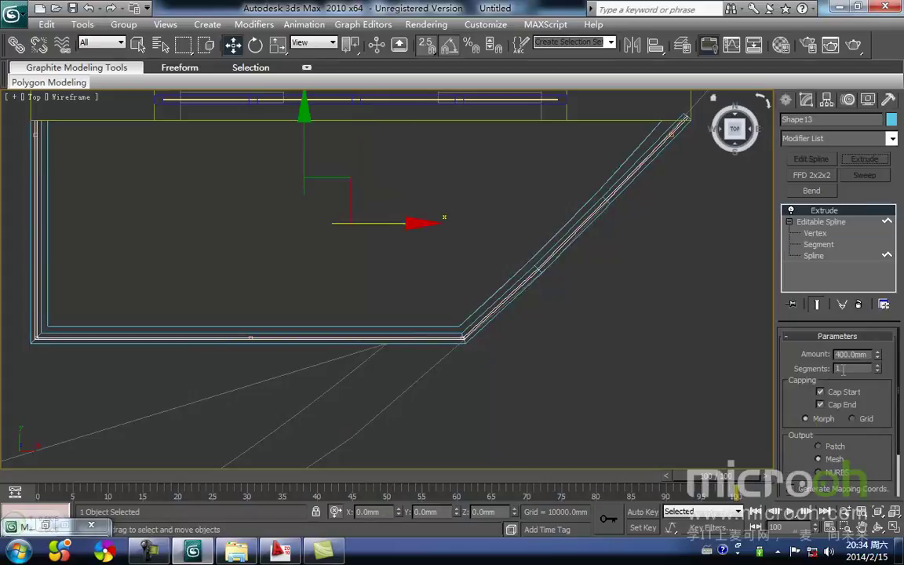
left_click_drag(868, 352, 446, 315)
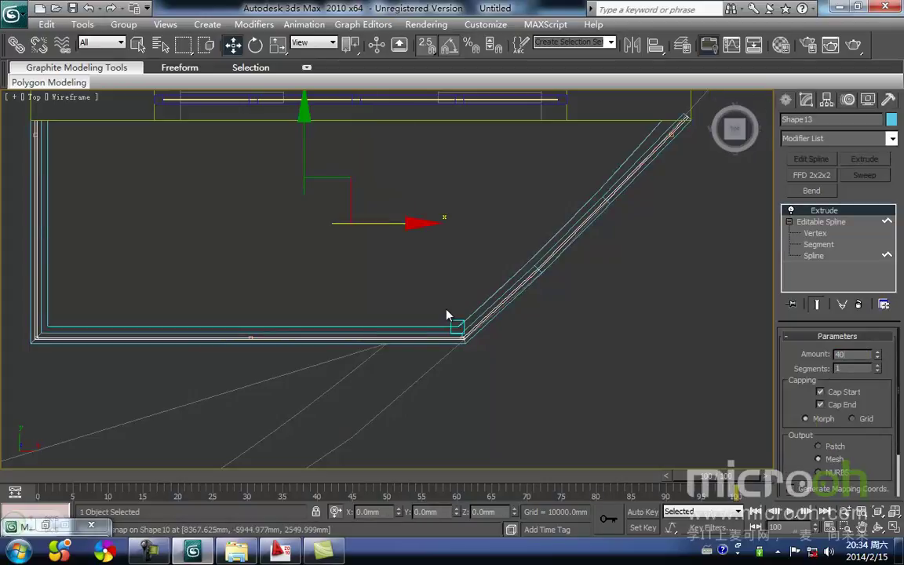
key("Return")
middle_click_drag(234, 268, 261, 317)
key("f")
scroll(328, 232, "down", 4)
left_click_drag(420, 242, 393, 403)
scroll(283, 241, "up", 4)
middle_click_drag(282, 233, 351, 282)
mouse_move(276, 260)
left_mouse_down()
mouse_move(280, 276)
mouse_move(276, 261)
left_mouse_up()
middle_click_drag(337, 285, 303, 285)
Assign the 阳台玻璃 material to the new balcony glass in a shaded angled view
key("F3")
scroll(396, 322, "down", 6)
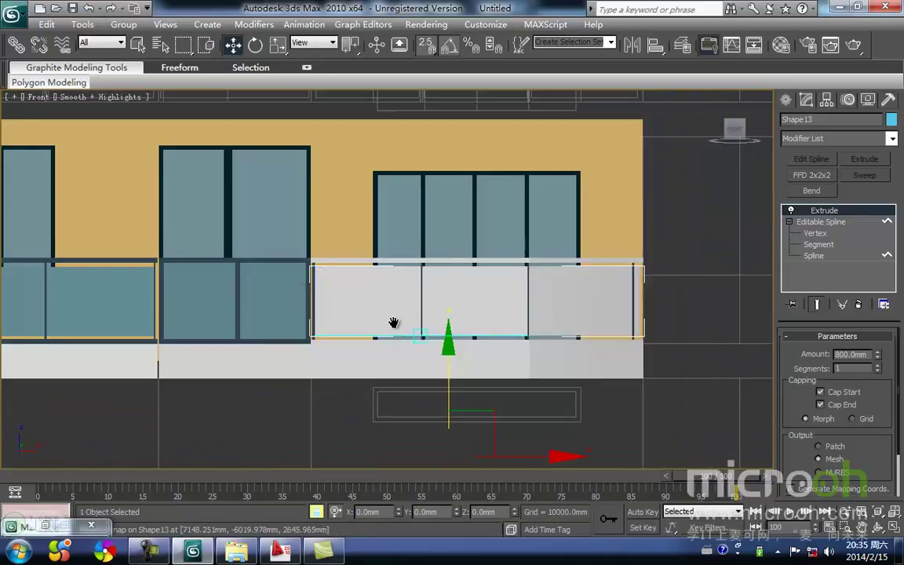
mouse_move(412, 322)
middle_mouse_down("alt")
mouse_move(444, 368)
mouse_move(349, 233)
middle_mouse_up("alt")
scroll(349, 233, "up", 3)
middle_click_drag(484, 339, 462, 311)
key("m")
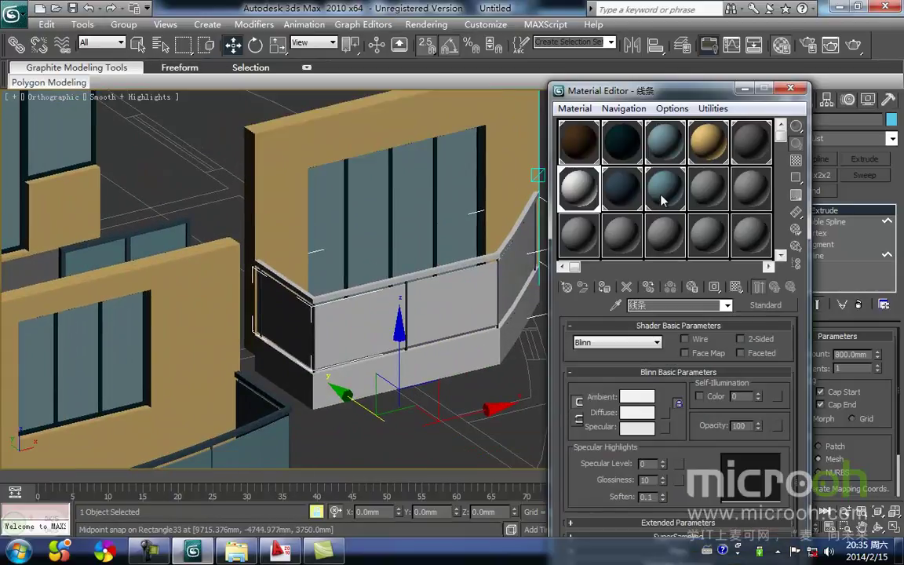
left_click(665, 204)
left_click(605, 288)
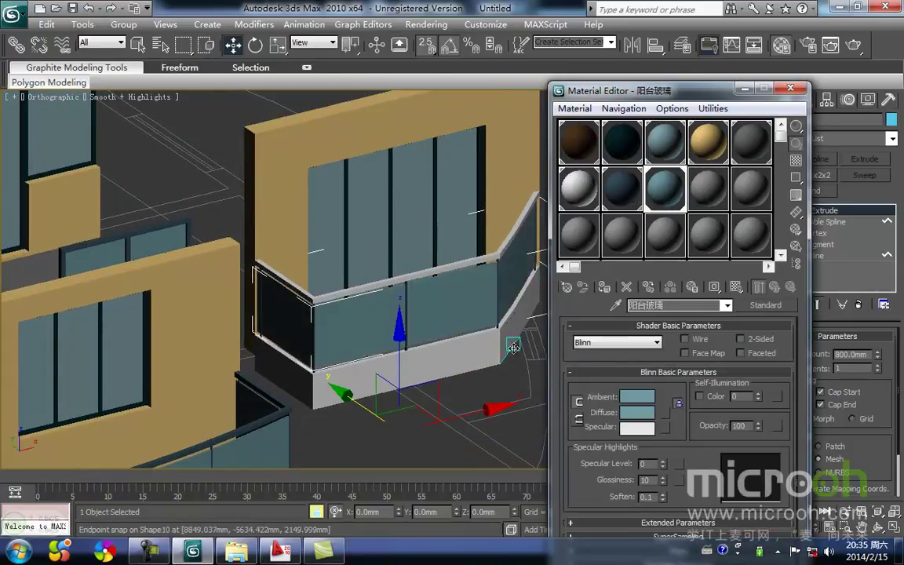
Select the top and bottom rails of the right-hand balcony and assign them the 栏杆 material
middle_click_drag(509, 385, 449, 351)
left_click(488, 361)
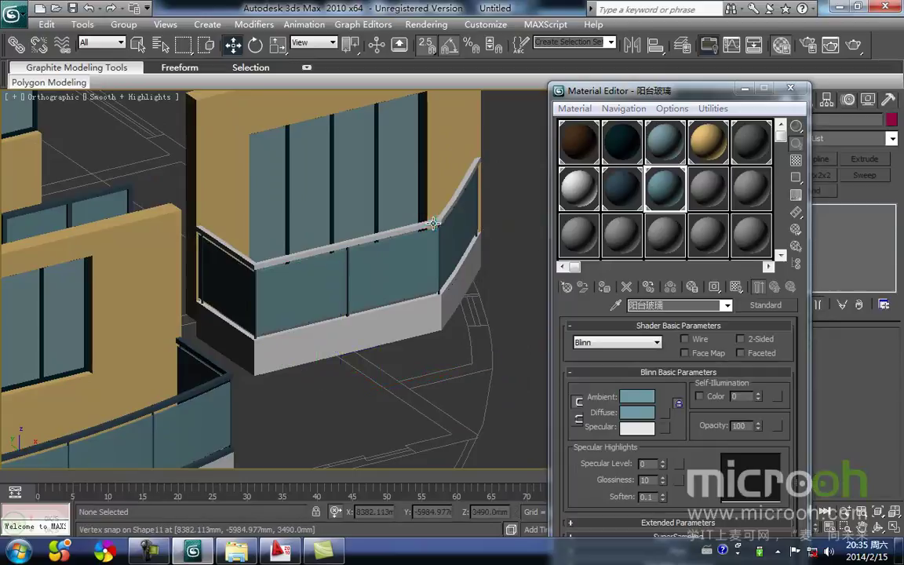
left_click(436, 223)
scroll(468, 339, "up", 3)
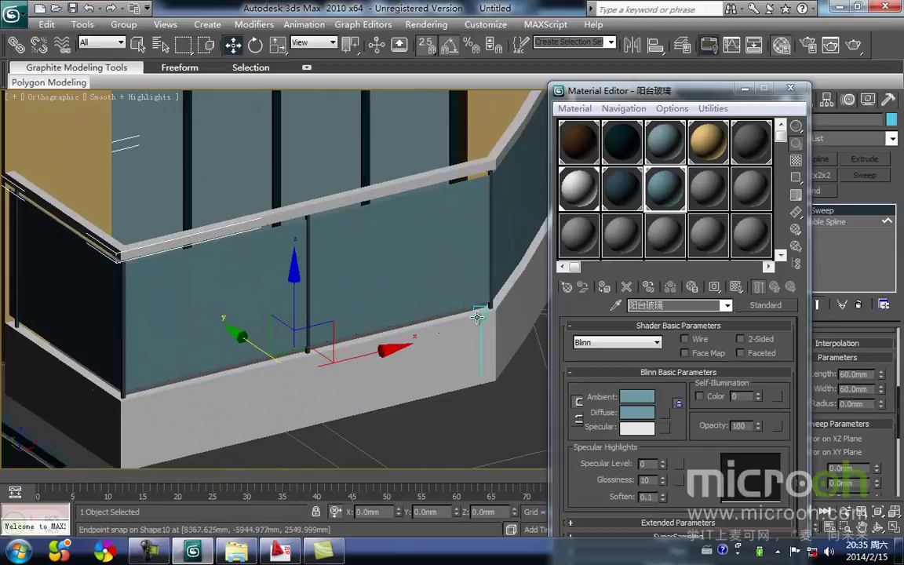
left_click(478, 316, "ctrl")
left_click(632, 202)
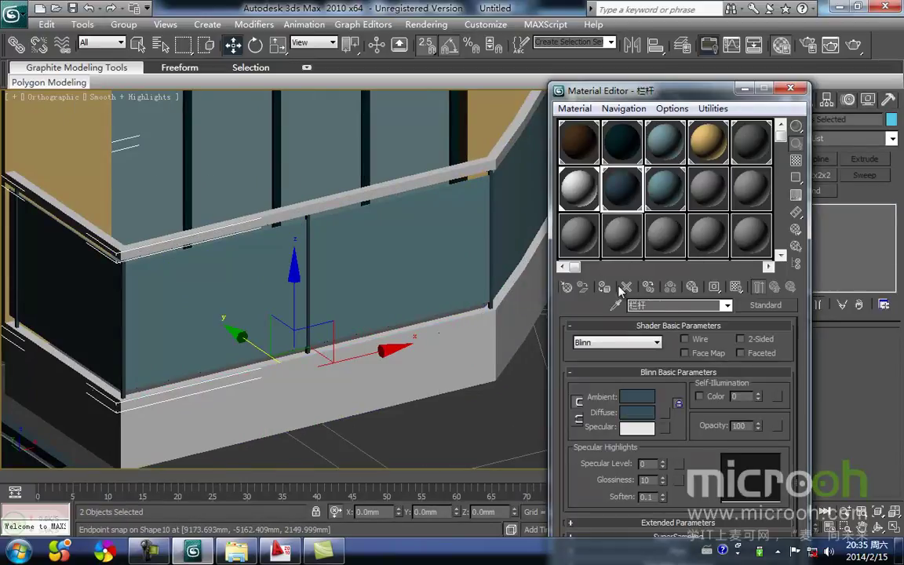
left_click(604, 287)
Examine the bottom rail's fit against the glass, posts and edge band, both shaded and in the front wireframe
middle_click_drag(536, 342, 384, 358, "alt")
scroll(489, 308, "down", 2)
left_click(449, 387)
scroll(428, 322, "up", 5)
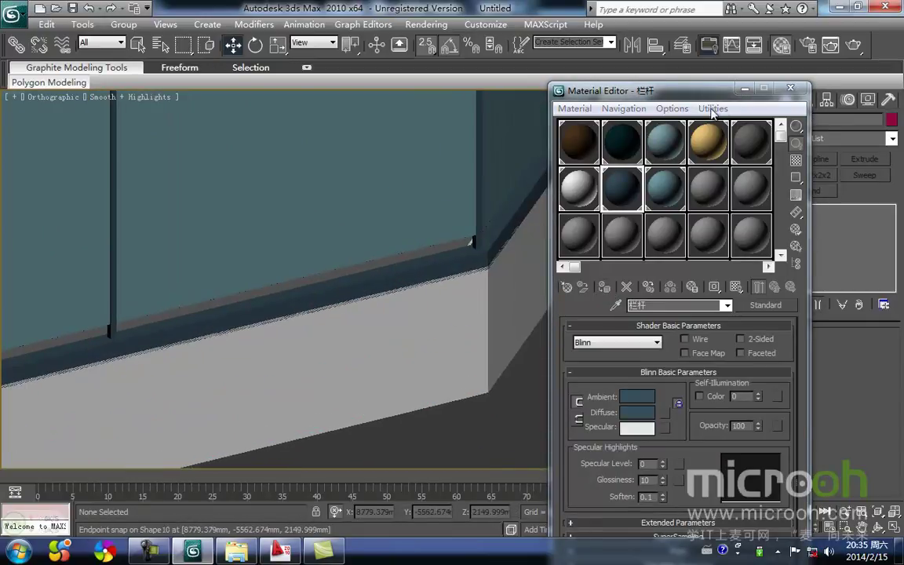
left_click(744, 88)
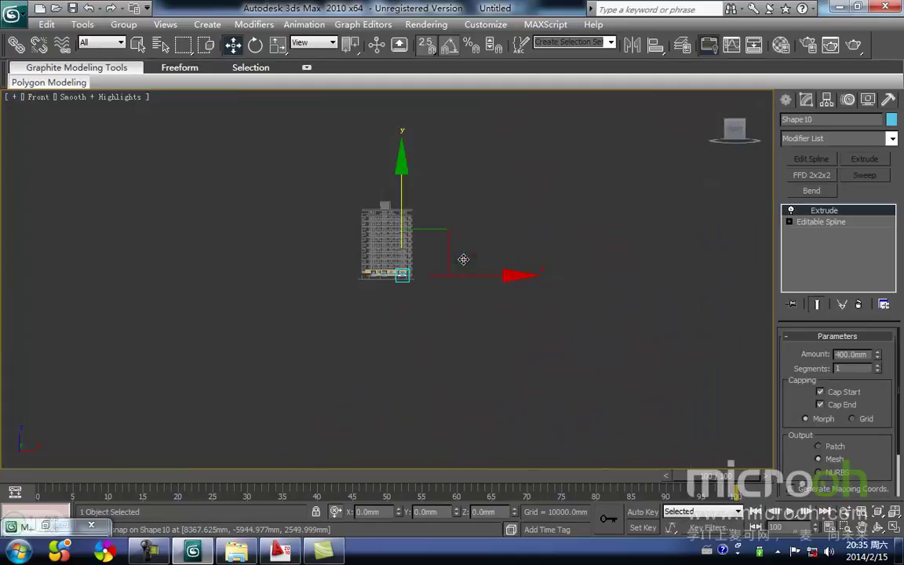
scroll(462, 258, "up", 7)
key("F3")
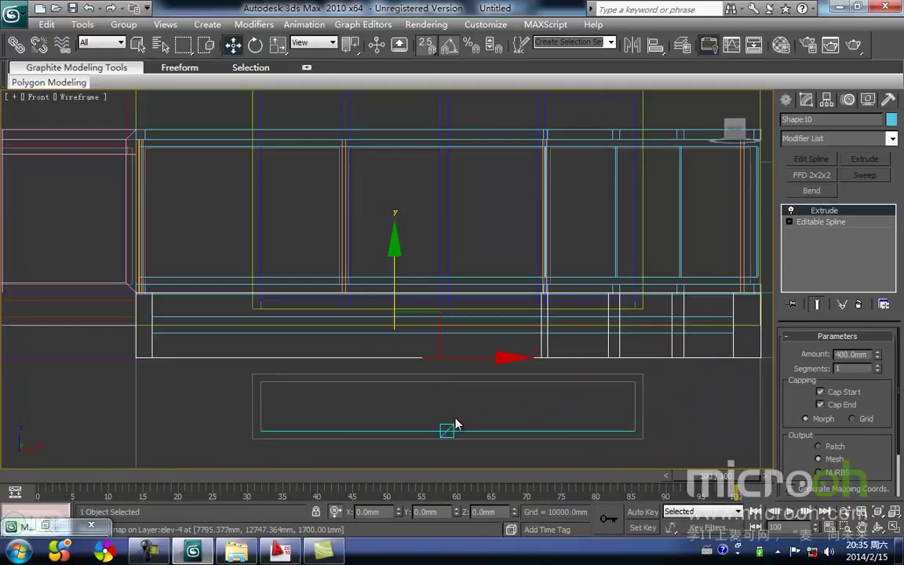
left_click(408, 400)
scroll(464, 347, "up", 3)
scroll(264, 311, "up", 2)
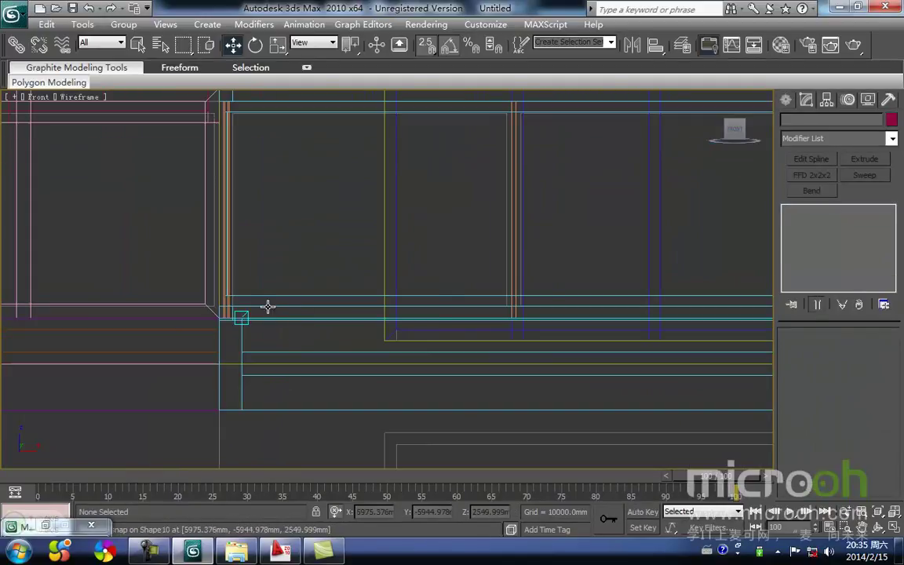
left_click(268, 307)
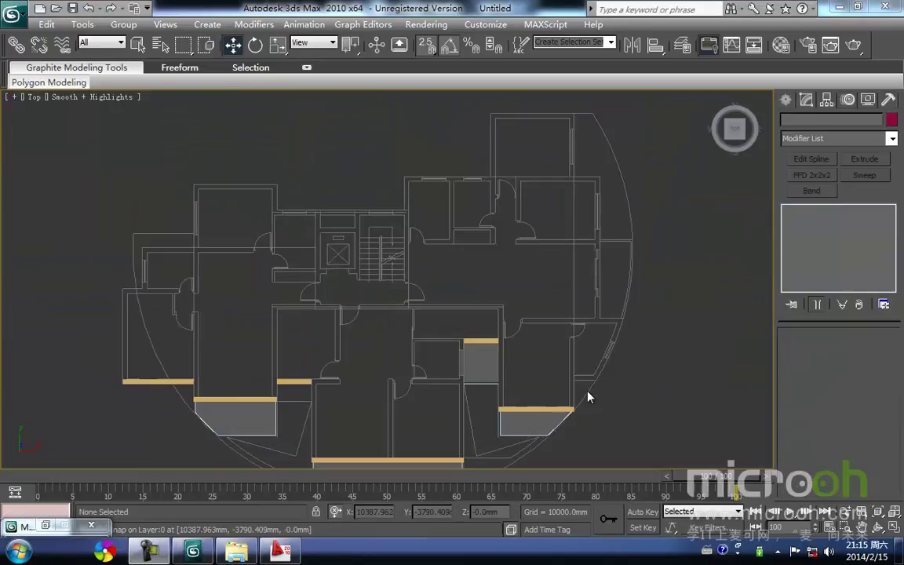
Trace the L-shaped wall beside the right-hand bay on the floor plan as a closed snapped line
scroll(492, 339, "up", 6)
middle_click_drag(552, 346, 398, 425)
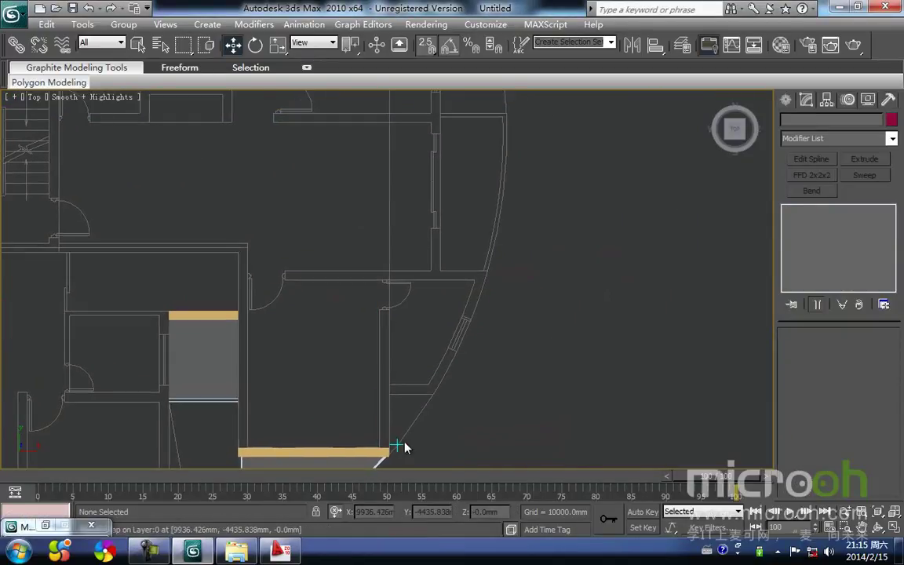
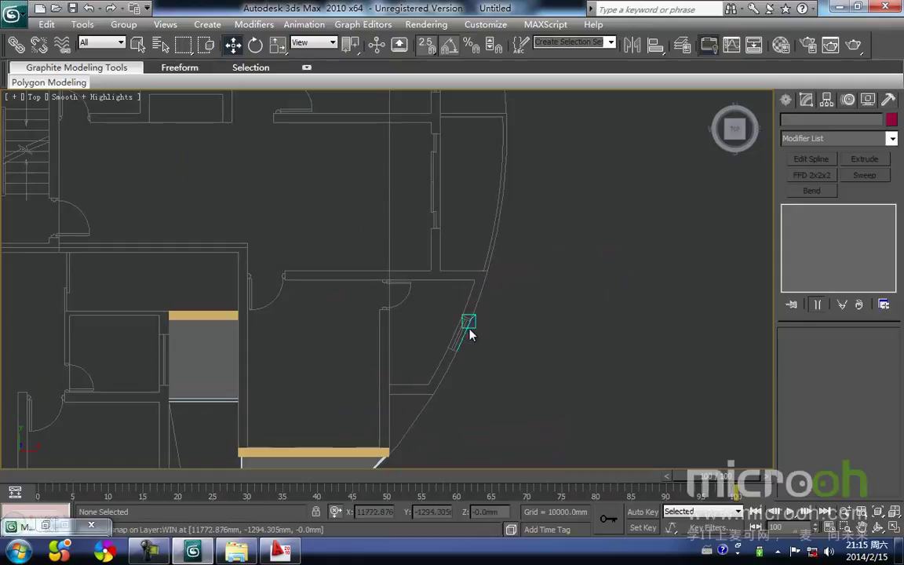
middle_click_drag(425, 382, 424, 383)
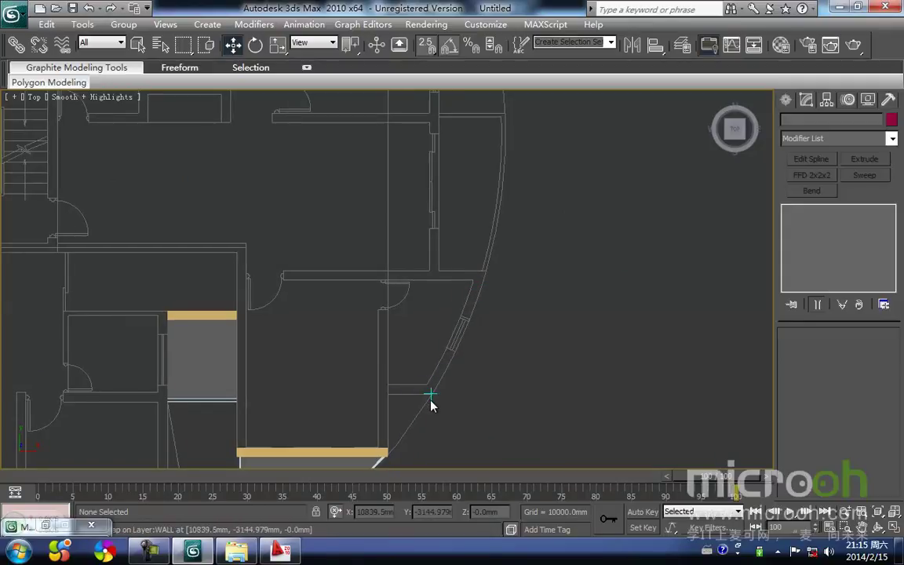
left_click(785, 99)
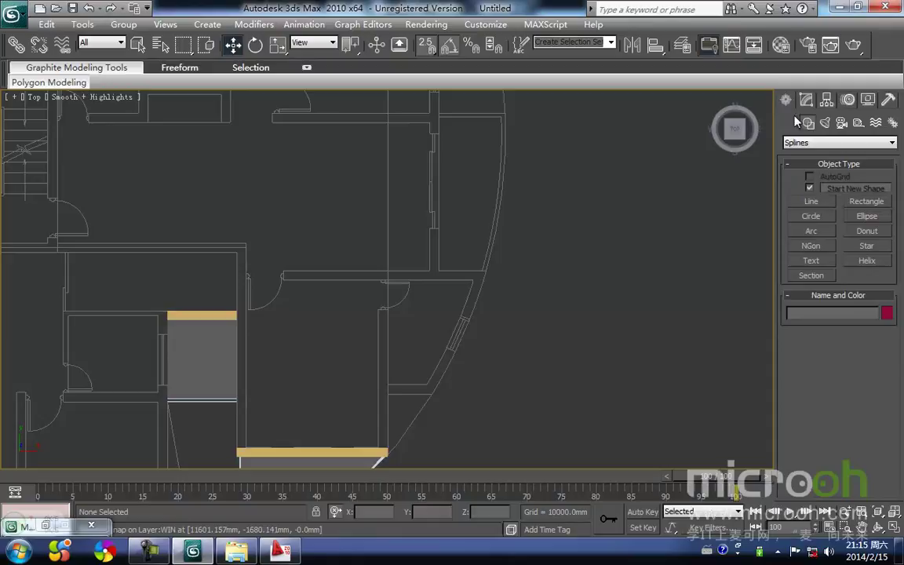
left_click(812, 202)
middle_click_drag(342, 393, 454, 287)
scroll(491, 280, "up", 3)
middle_click_drag(553, 319, 479, 350)
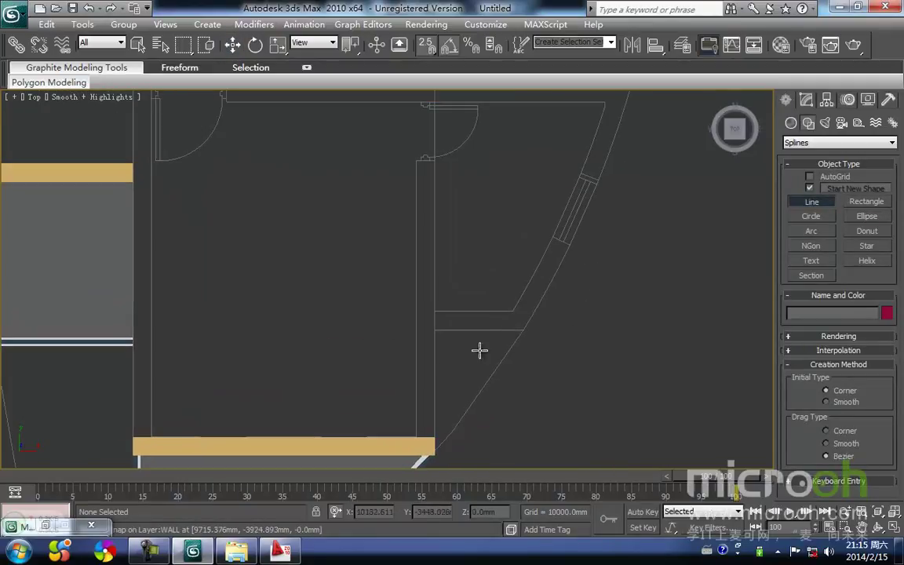
left_click(512, 312)
left_click(415, 311)
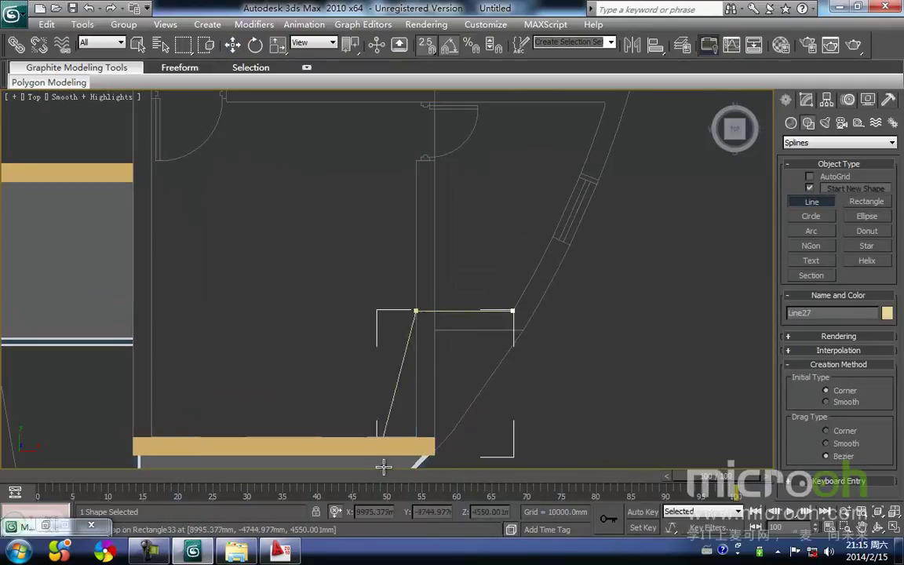
left_click(424, 331)
left_click(510, 311)
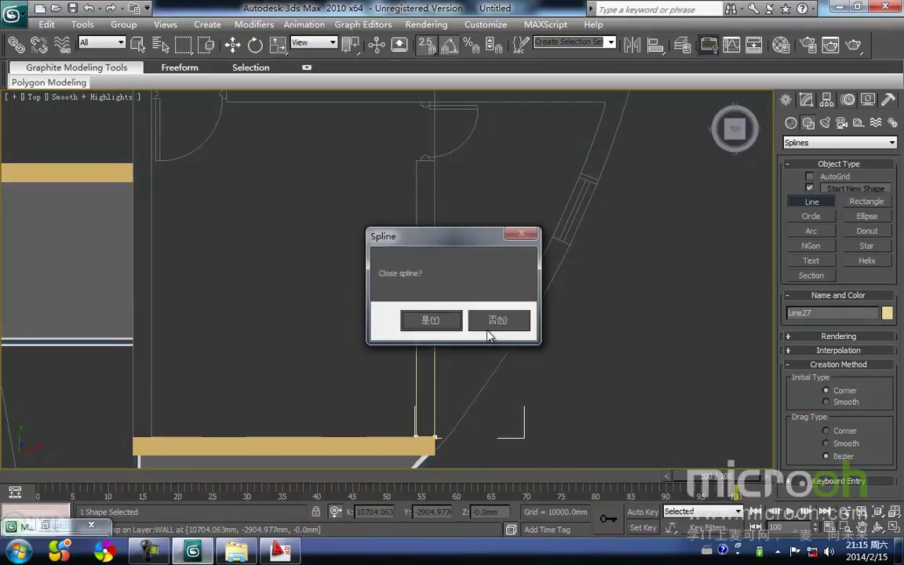
left_click(432, 318)
Raise the closed wall outline in the front view to the base level of the neighbouring bay wall
key("w")
middle_click_drag(429, 312, 410, 354)
scroll(410, 355, "down", 1)
key("f")
middle_click_drag(423, 309, 413, 369)
scroll(413, 369, "down", 8)
middle_click_drag(403, 307, 403, 433)
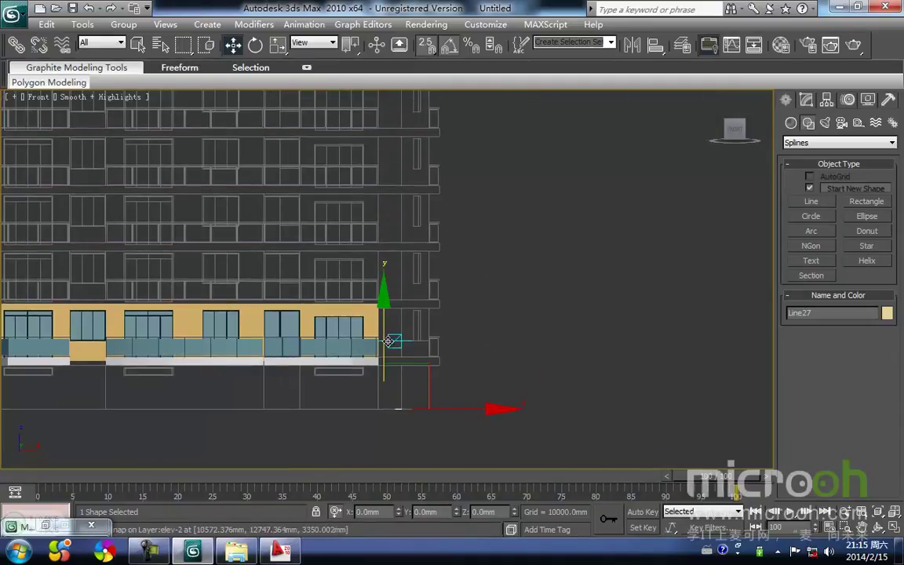
left_click_drag(383, 363, 382, 317)
scroll(396, 255, "up", 5)
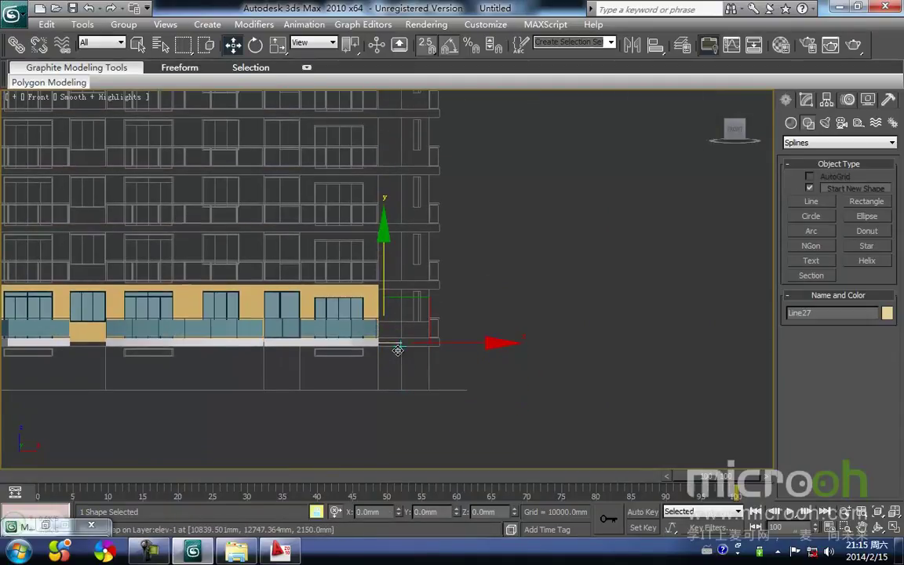
key("F3")
middle_click_drag(363, 427, 386, 360)
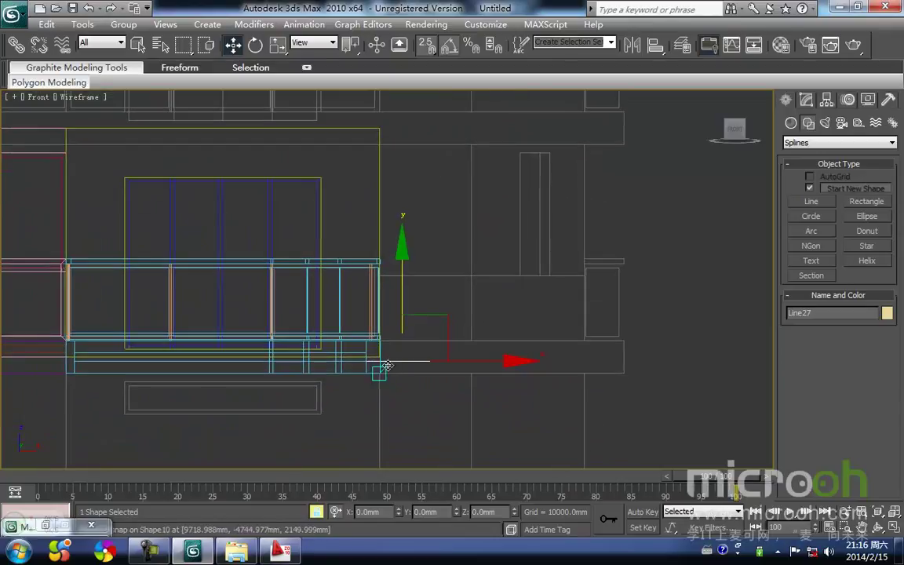
middle_click_drag(482, 240, 467, 284)
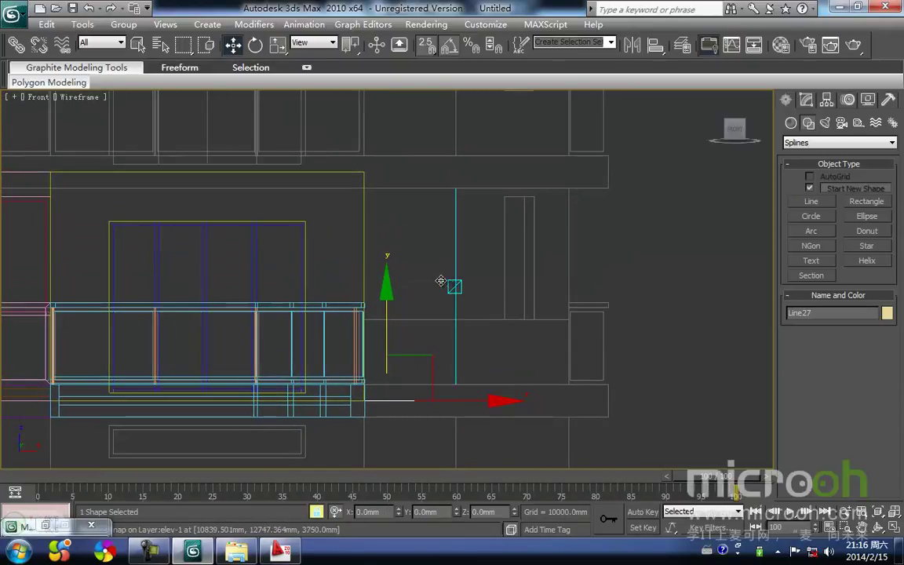
Measure the neighbouring bay wall's height with a temporary circle from its upper to its lower edge, then discard the circle
right_click(447, 280)
left_click(447, 204)
left_click_drag(364, 171, 366, 402)
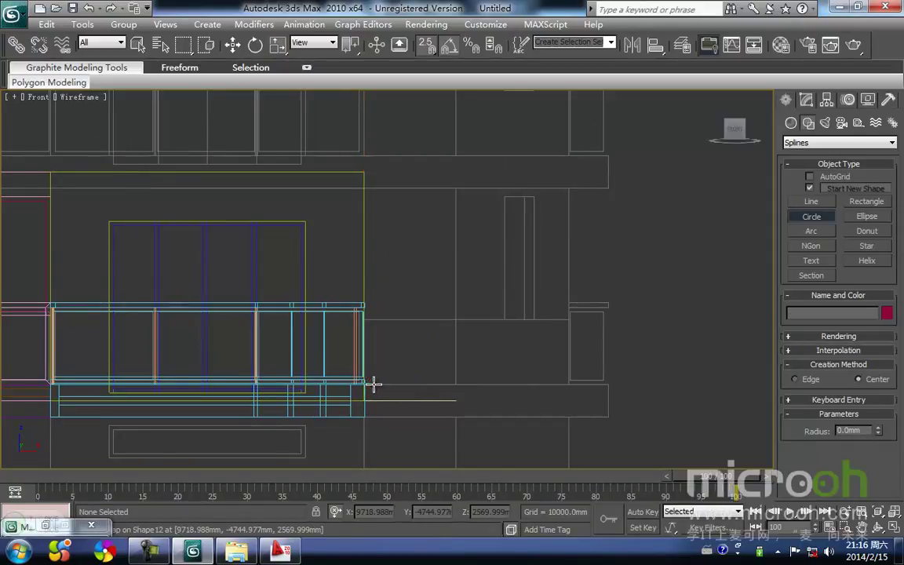
key("ctrl+z")
key("w")
Extrude the L-shaped wall outline 2800 mm and deselect it
left_click(806, 101)
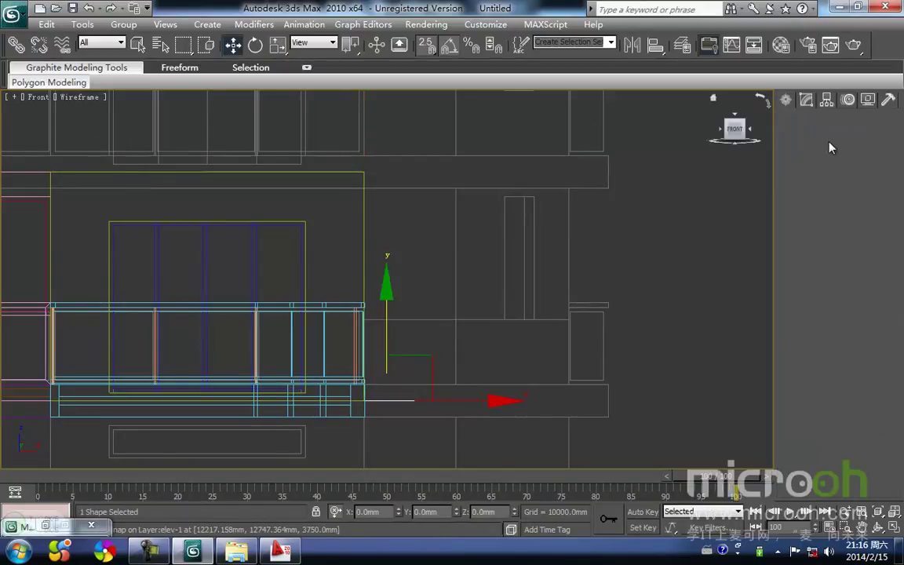
left_click(864, 158)
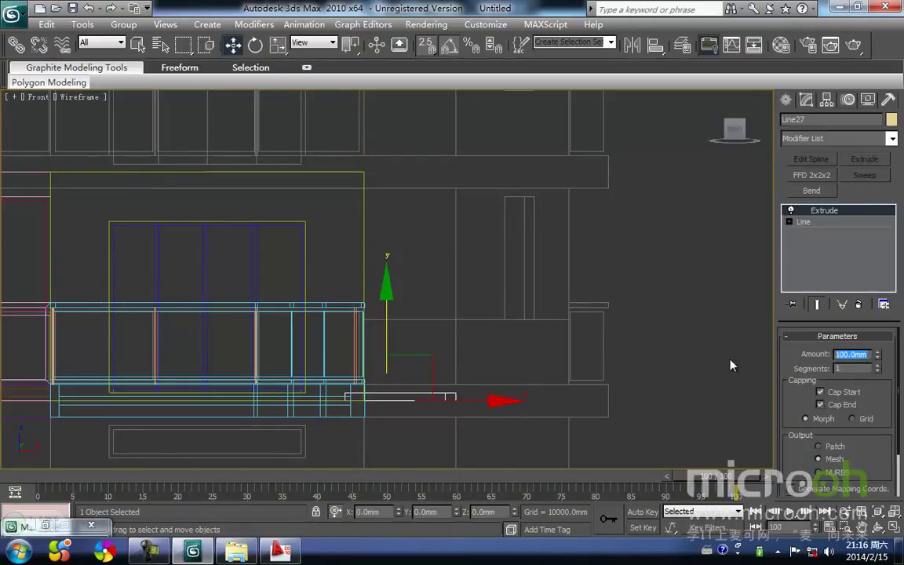
type("2800")
key("Return")
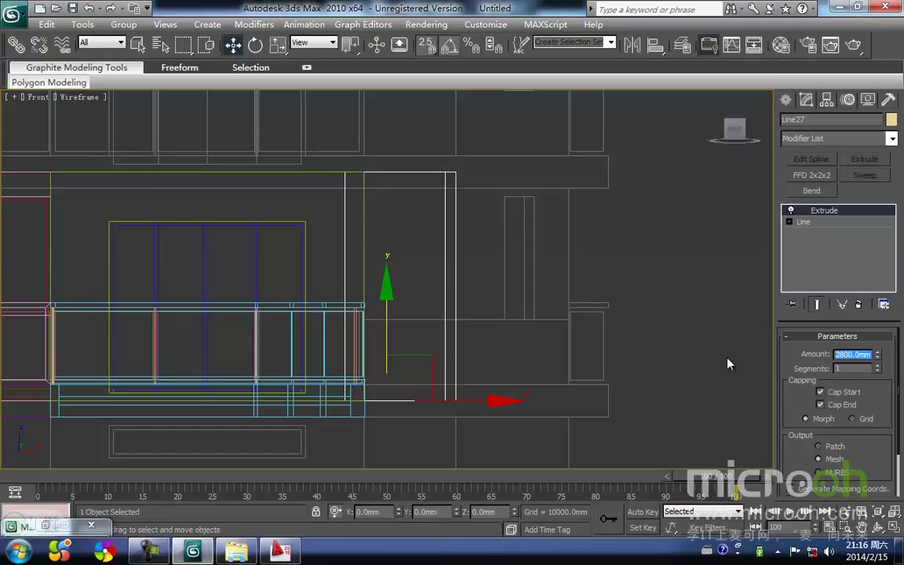
left_click(388, 258)
middle_click_drag(483, 285, 460, 333)
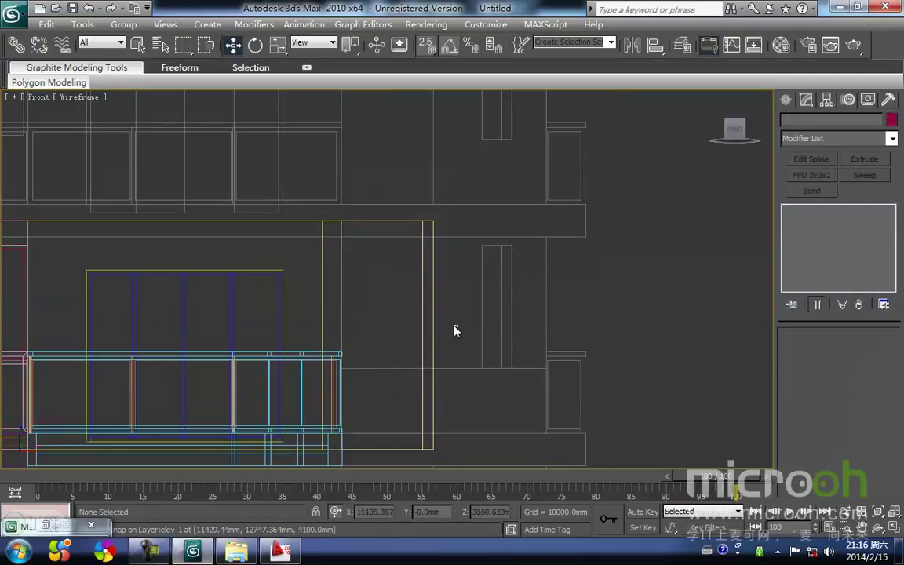
Trace the inner and outer edges of the curved wall between the L-shaped wall and the window with snapped arcs on the floor plan
left_click(425, 297)
key("t")
key("z")
scroll(495, 320, "down", 3)
middle_click_drag(530, 274, 455, 396)
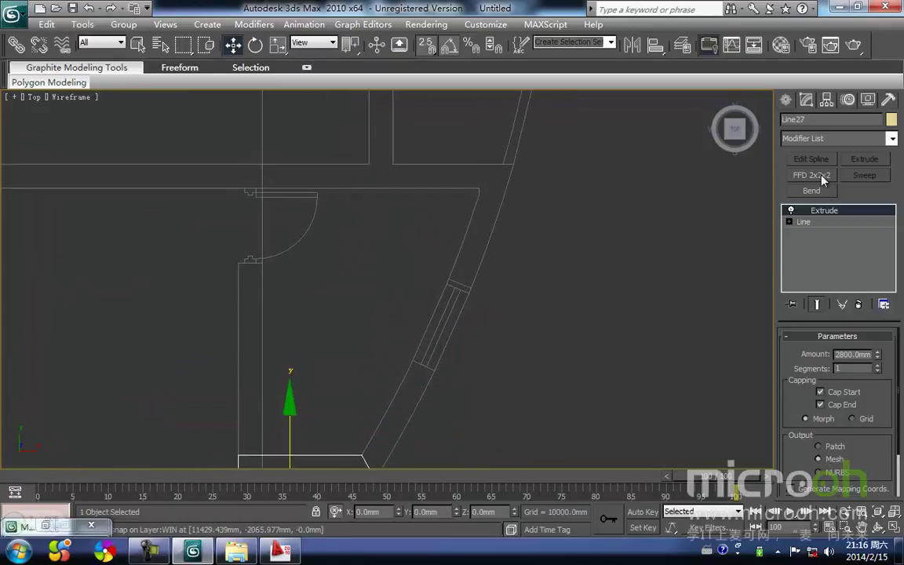
left_click(785, 101)
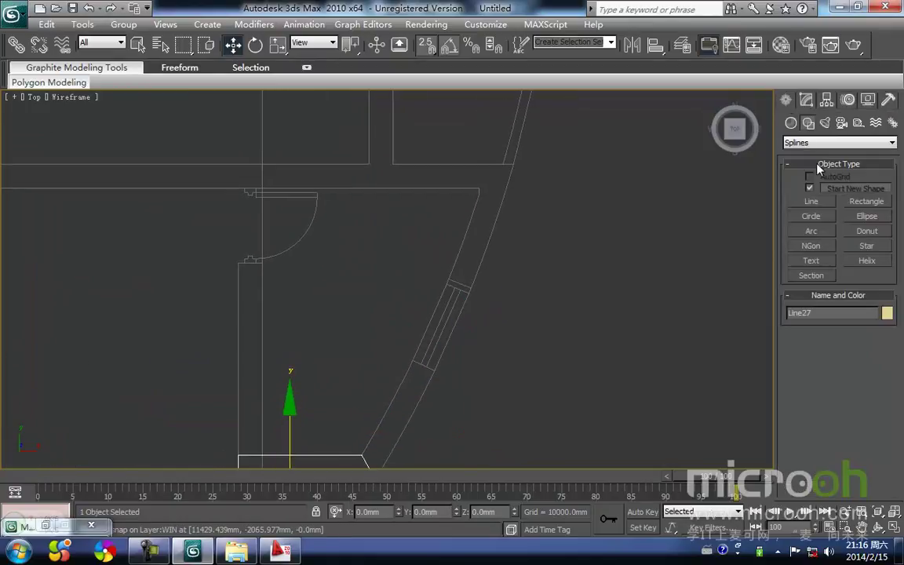
left_click(811, 230)
middle_click_drag(416, 399, 428, 333)
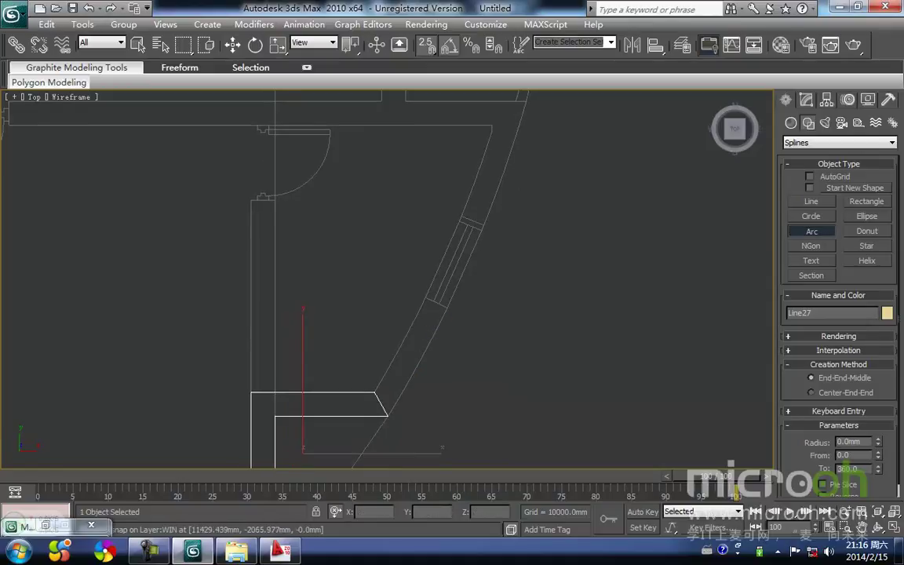
middle_click_drag(483, 316, 516, 270)
scroll(516, 271, "up", 2)
left_click_drag(472, 233, 412, 374)
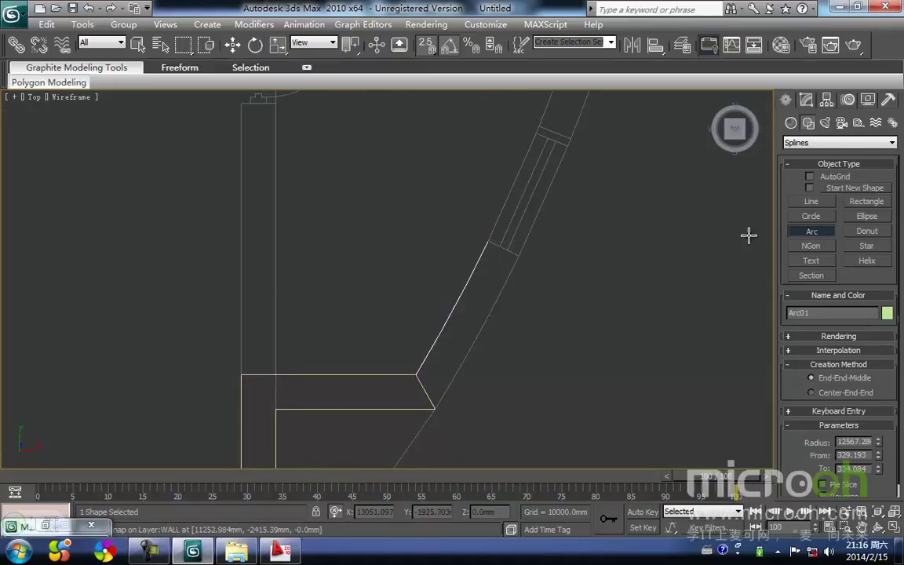
scroll(514, 289, "up", 2)
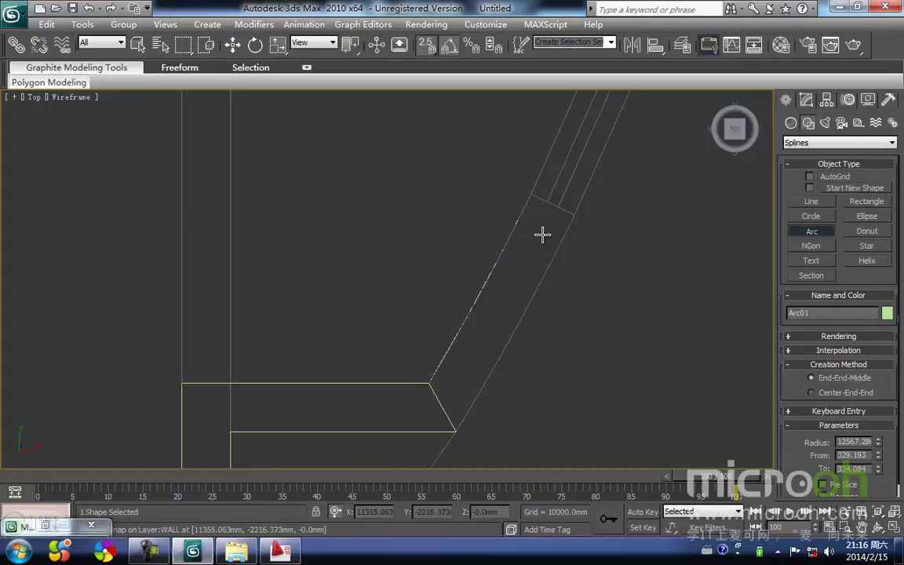
left_click_drag(570, 213, 454, 432)
left_click(513, 325)
Trace the inner and outer edges of the curved wall beyond the window with two more snapped arcs
middle_click_drag(588, 259, 506, 400)
scroll(506, 399, "down", 2)
middle_click_drag(512, 309, 463, 424)
scroll(463, 428, "down", 1)
middle_click_drag(459, 350, 428, 433)
scroll(417, 369, "up", 3)
middle_click_drag(418, 372, 423, 314)
middle_click_drag(398, 416, 352, 348)
left_click_drag(351, 350, 431, 171)
left_click(407, 237)
middle_click_drag(444, 242, 426, 279)
left_click_drag(394, 416, 481, 148)
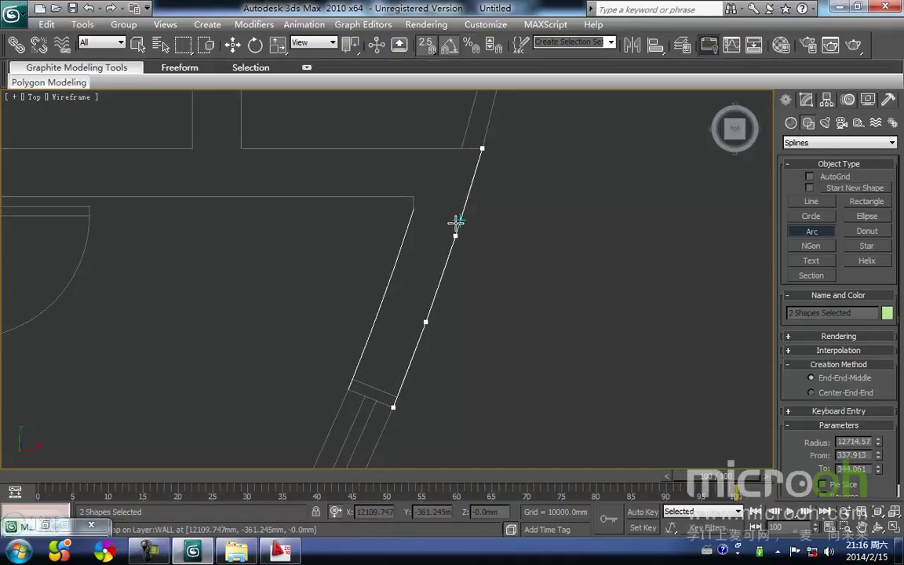
left_click(445, 275)
Connect the open end vertices of the arcs to form two closed curved wall outlines, one on each side of the window
right_click(502, 259)
middle_click_drag(484, 278, 514, 194)
scroll(478, 216, "down", 3)
left_click_drag(470, 227, 448, 215)
right_click(441, 212)
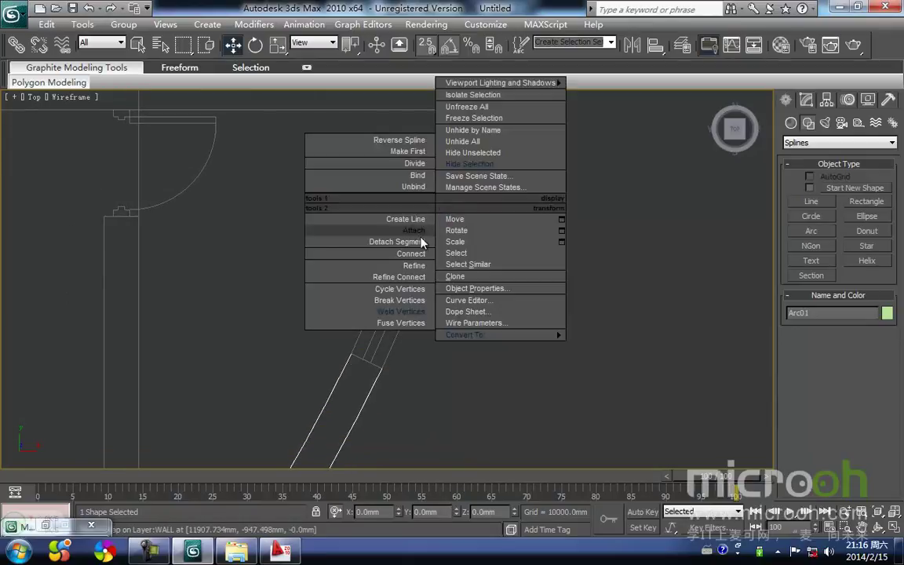
left_click(404, 256)
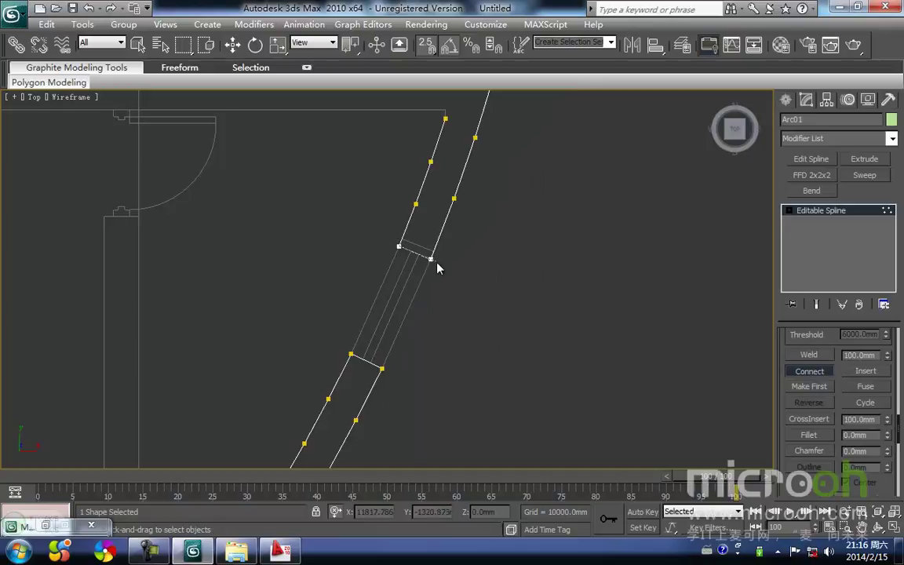
middle_click_drag(454, 166, 429, 299)
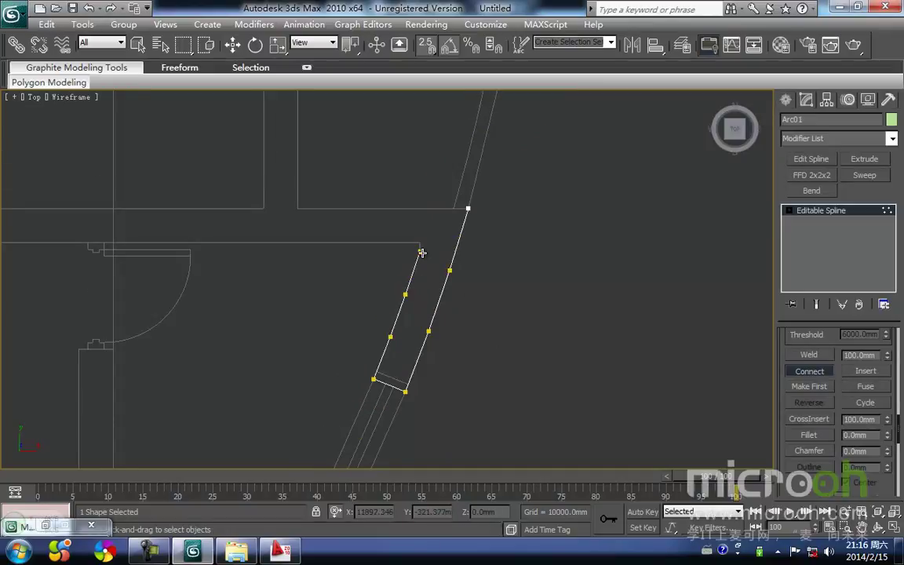
scroll(457, 280, "down", 4)
middle_click_drag(456, 340, 436, 285)
middle_click_drag(346, 404, 382, 286)
scroll(381, 285, "up", 4)
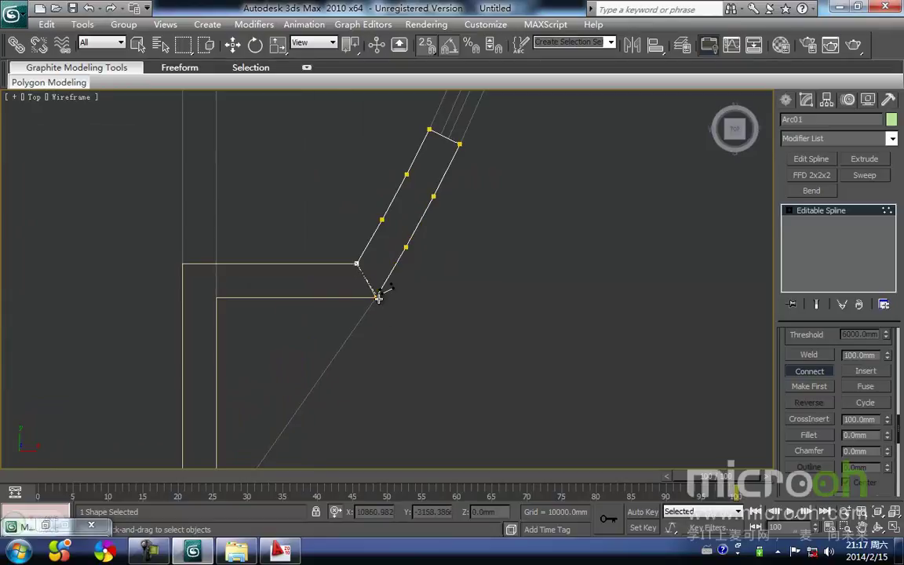
scroll(471, 284, "down", 4)
middle_click_drag(463, 227, 433, 346)
key("1")
left_click_drag(418, 367, 415, 336)
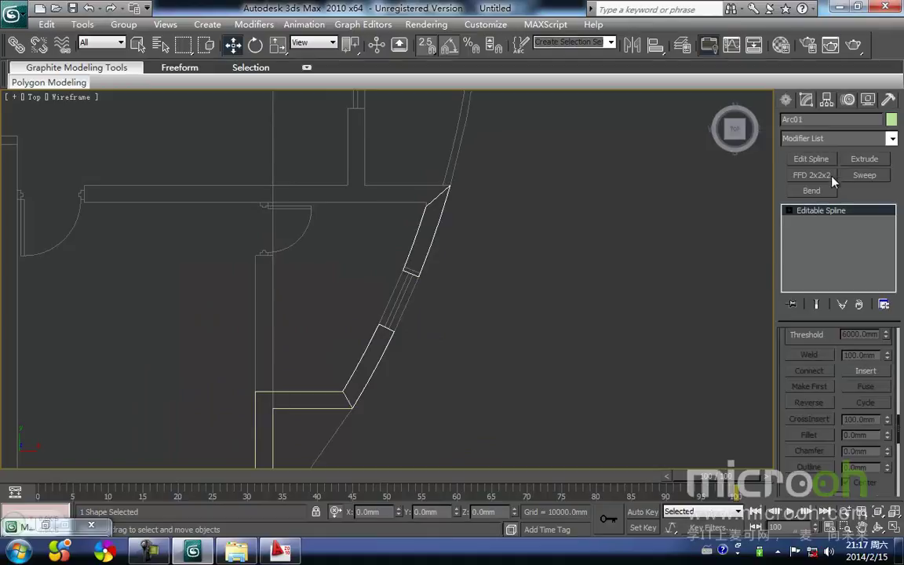
Extrude the two curved wall outlines 2800 mm and raise them to the base level of the adjoining wall
left_click(861, 160)
left_click_drag(467, 369, 397, 313)
key("f")
key("z")
scroll(431, 288, "down", 3)
middle_click_drag(418, 298, 421, 373)
left_click_drag(409, 364, 358, 312)
key("F3")
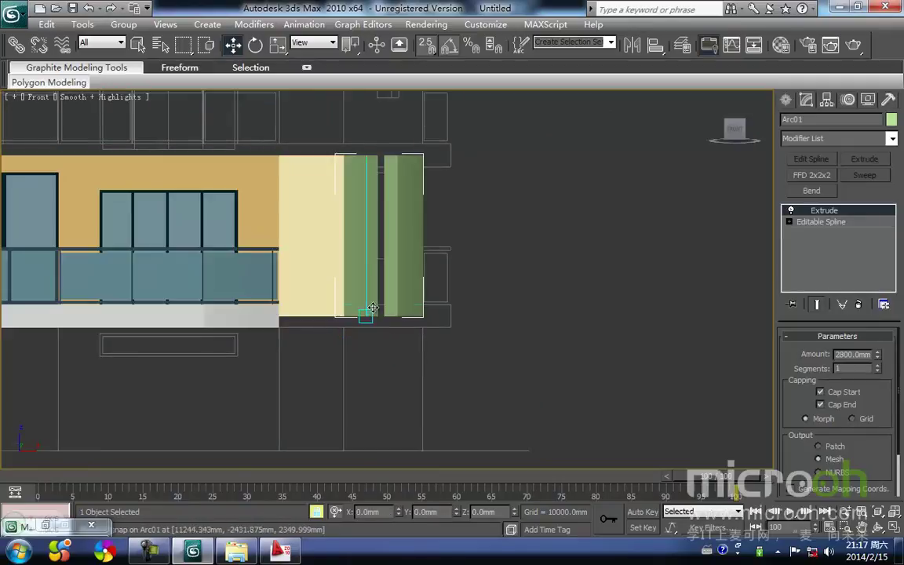
Select the curved walls and the L-shaped wall and assign them the 墙面2 material
middle_click_drag(450, 317, 427, 350, "alt")
left_click(419, 325)
left_click(370, 306)
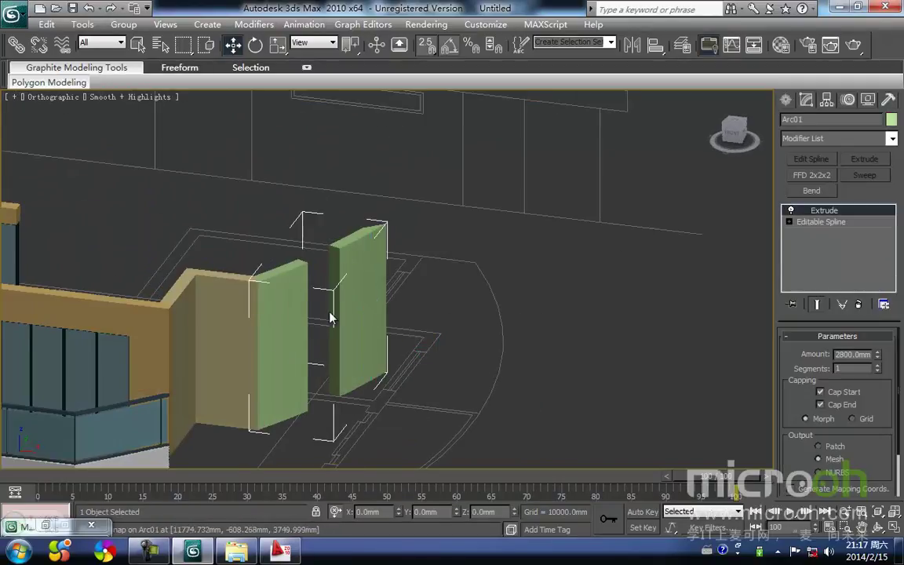
left_click(225, 337, "ctrl")
key("m")
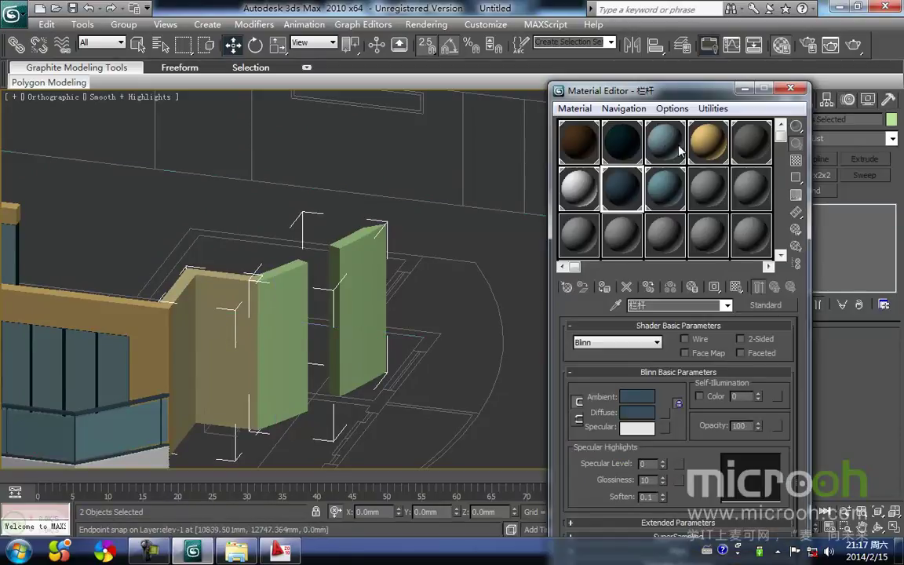
left_click(694, 151)
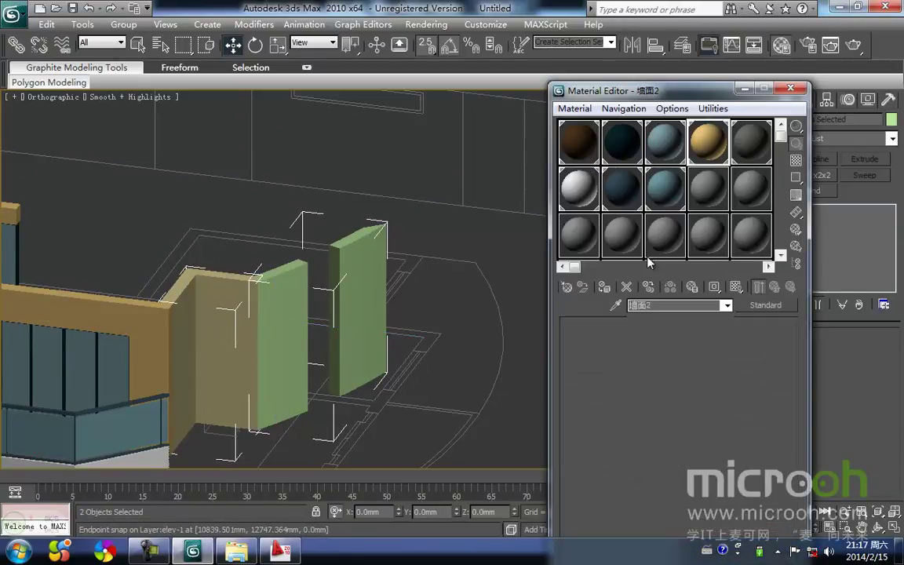
left_click(604, 286)
left_click(435, 333)
left_click(790, 88)
scroll(455, 262, "down", 6)
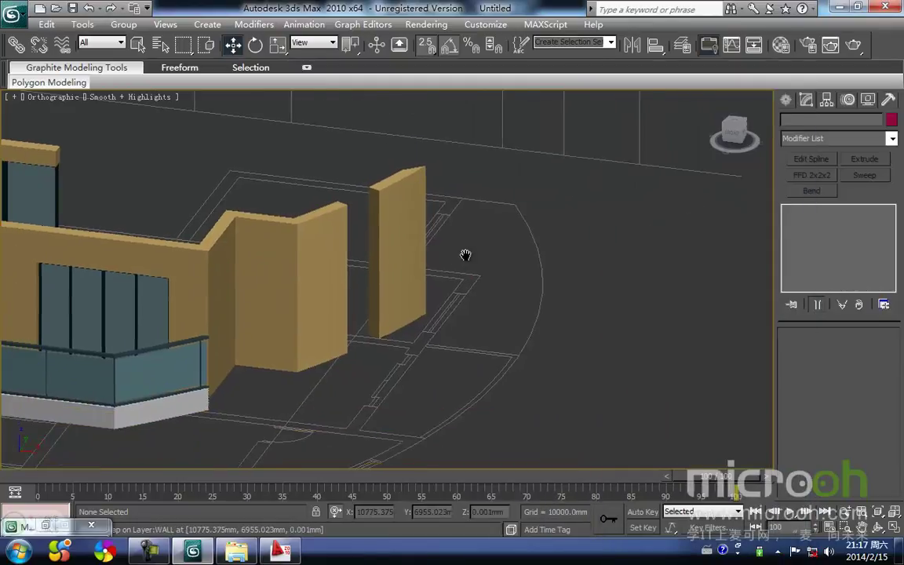
scroll(439, 270, "down", 3)
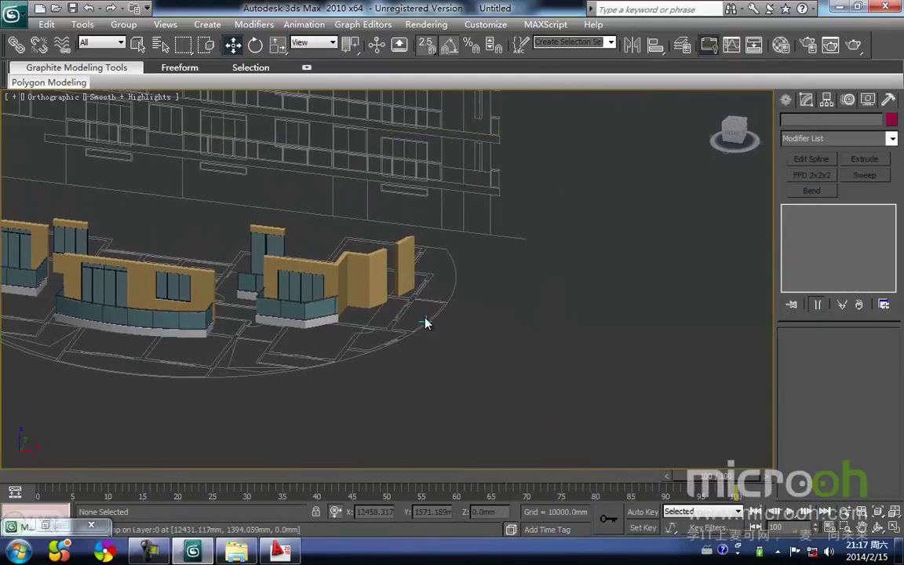
Try to trace the edges of the curved wall's window opening with snapped arcs on the wireframe floor plan
key("t")
scroll(471, 320, "down", 2)
scroll(484, 324, "up", 8)
scroll(438, 333, "down", 2)
key("F3")
scroll(526, 314, "up", 3)
middle_click_drag(520, 293, 411, 294)
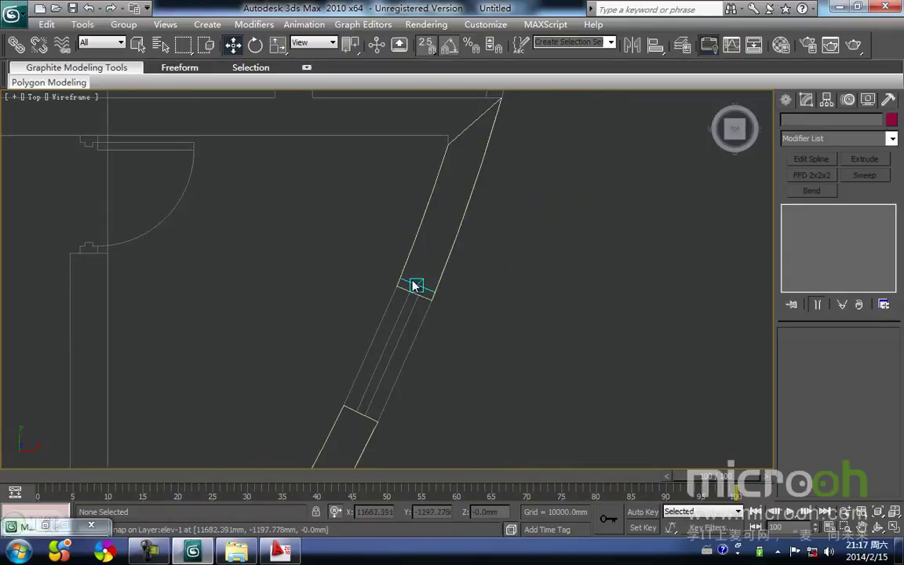
left_click(785, 100)
left_click(866, 201)
middle_click_drag(440, 273, 440, 214)
left_click(812, 230)
scroll(444, 252, "up", 2)
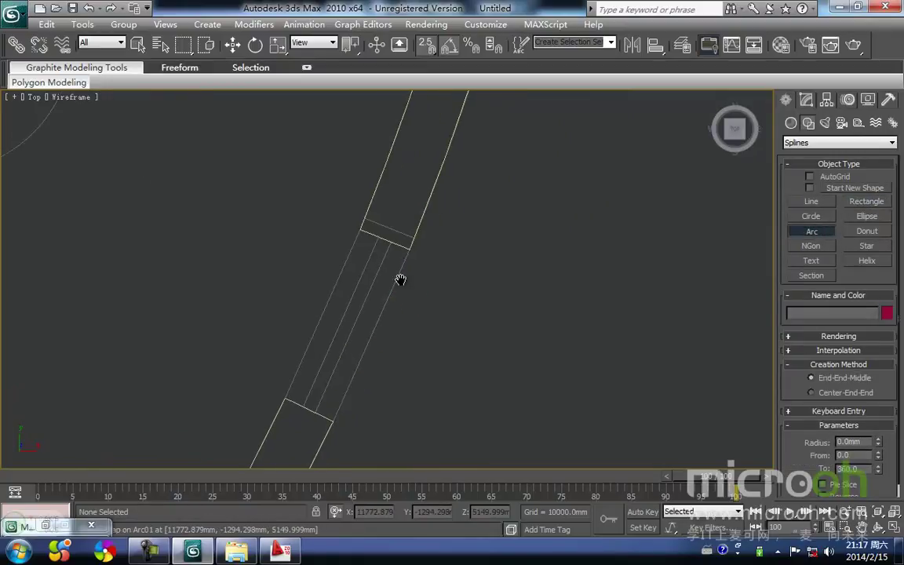
left_click_drag(410, 250, 332, 420)
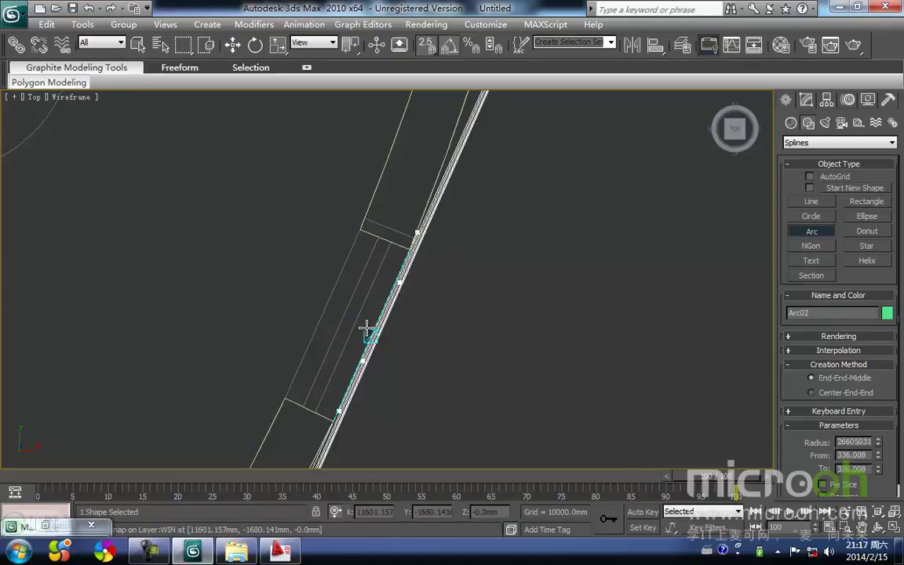
right_click(366, 328)
left_click_drag(284, 397, 361, 230)
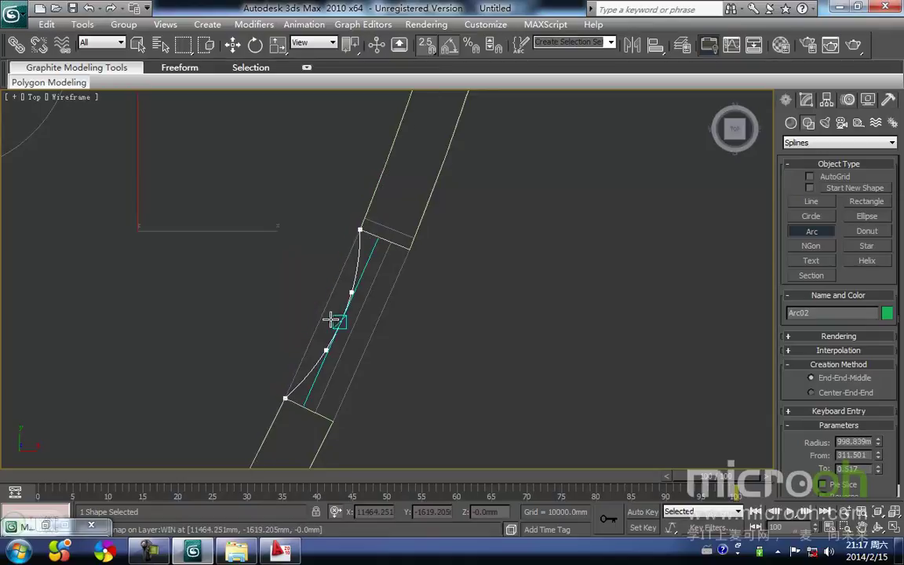
right_click(402, 291)
Trace the window opening between the two curved walls as a closed four-corner line snapped to the wall ends
middle_click_drag(378, 305, 384, 262)
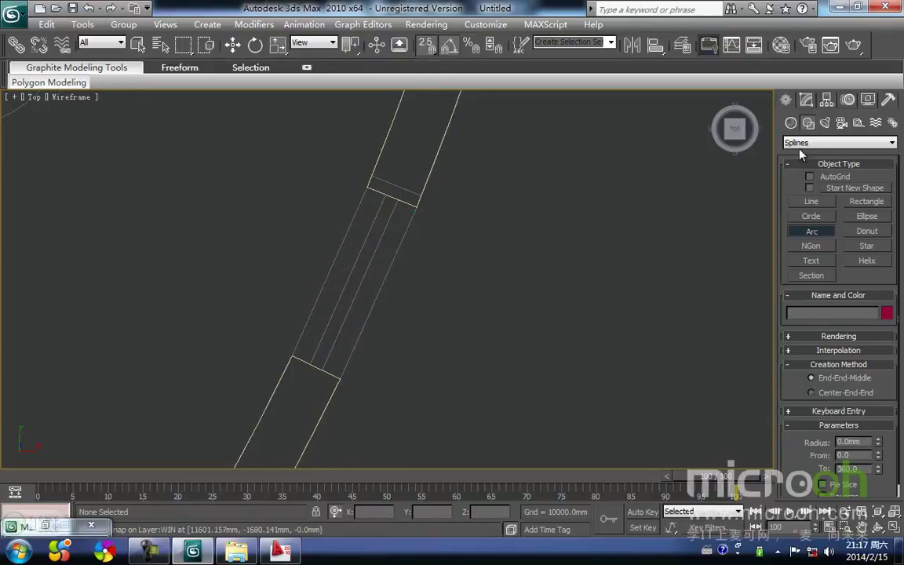
left_click(806, 204)
left_click(288, 355)
left_click(366, 186)
left_click(417, 209)
left_click(340, 379)
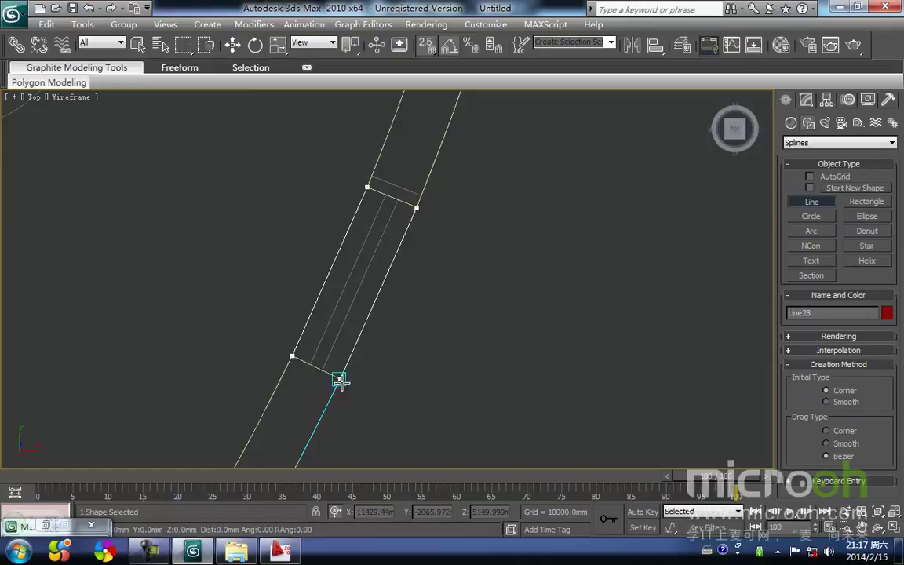
left_click(279, 351)
left_click(430, 318)
key("w")
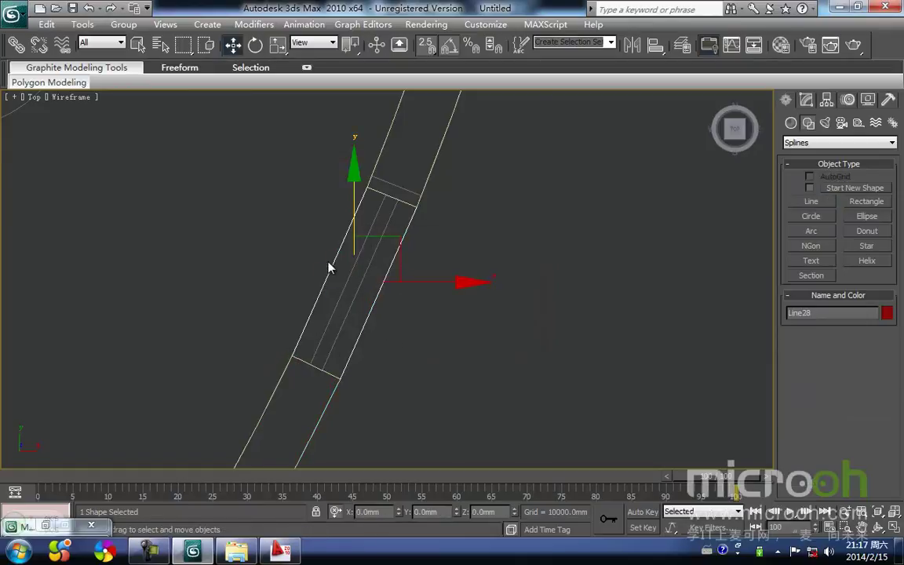
Raise the window opening outline in the front view to the base level of the curved walls
key("f")
scroll(389, 294, "down", 5)
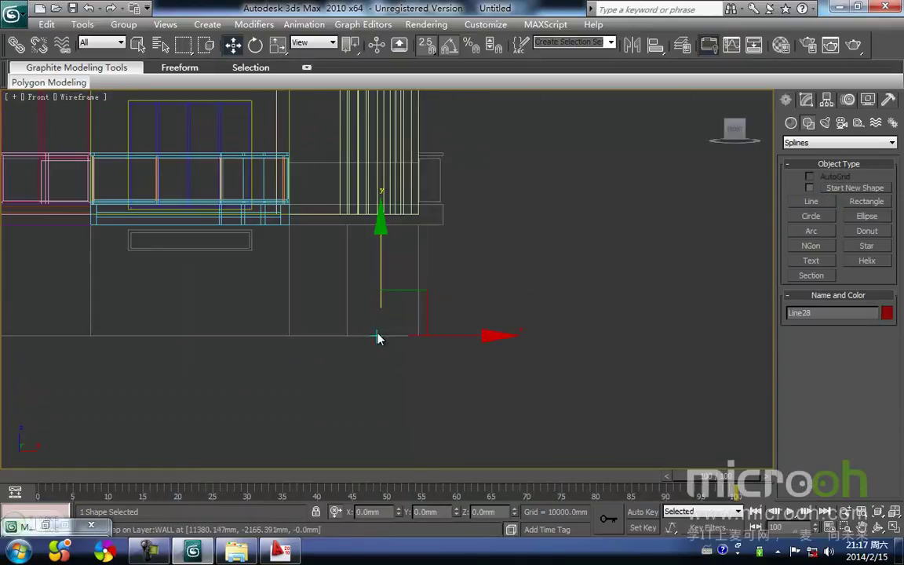
middle_click_drag(382, 297, 381, 344)
left_click_drag(380, 336, 369, 259)
middle_click_drag(371, 259, 369, 280)
scroll(377, 270, "up", 4)
scroll(367, 343, "down", 3)
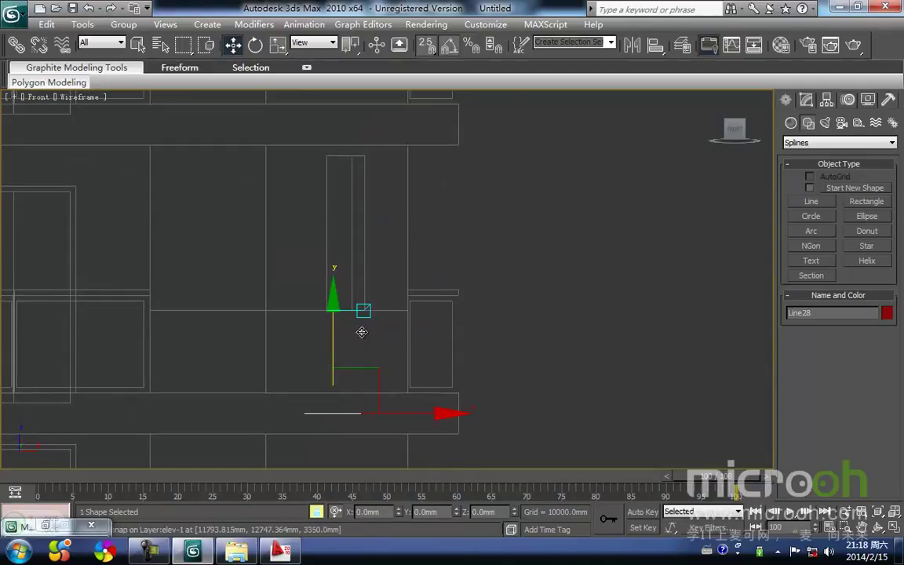
Add an Extrude modifier to the window opening outline at the base of the curved walls
left_click(372, 318)
middle_click_drag(371, 317, 363, 355)
left_click(363, 389)
scroll(365, 326, "down", 2)
middle_click_drag(353, 244, 360, 225)
left_click(806, 100)
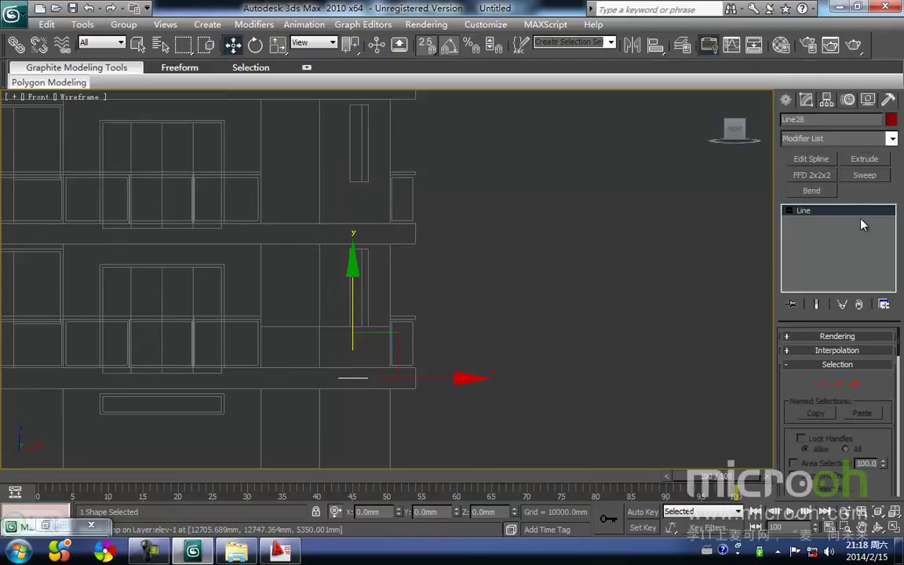
left_click(863, 159)
middle_click_drag(362, 380, 390, 361)
left_click(387, 372)
Measure the height from the curved walls' base to the window sill line with a temporary circle in the front view
right_click(447, 303)
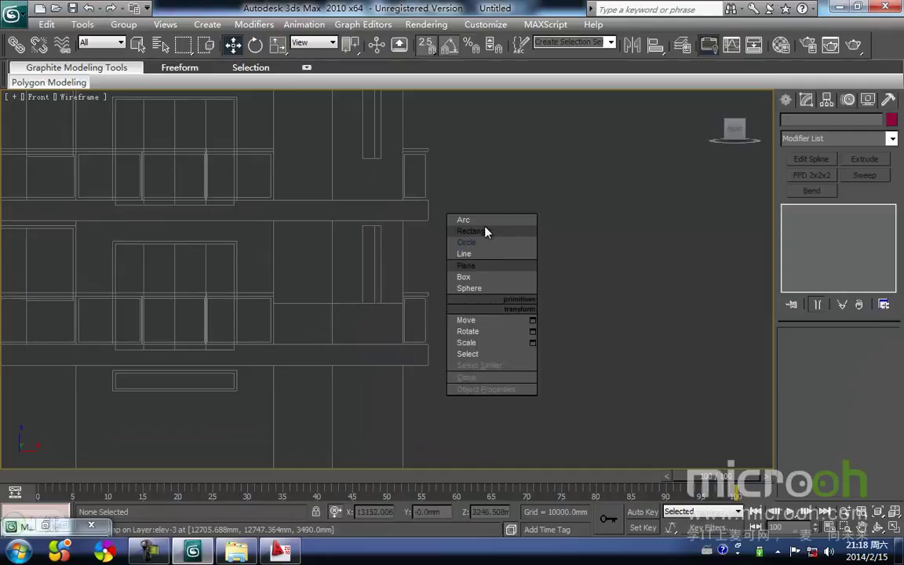
left_click(484, 241)
scroll(388, 319, "up", 5)
mouse_move(388, 283)
middle_mouse_down()
mouse_move(409, 282)
mouse_move(386, 295)
middle_mouse_up()
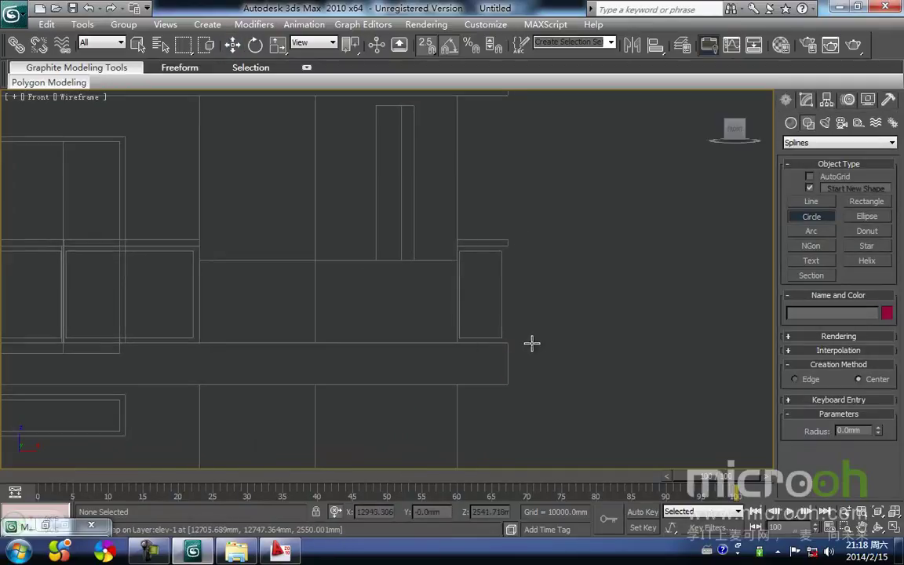
key("shift+g")
middle_click_drag(404, 328, 400, 347)
left_click_drag(380, 382, 382, 280)
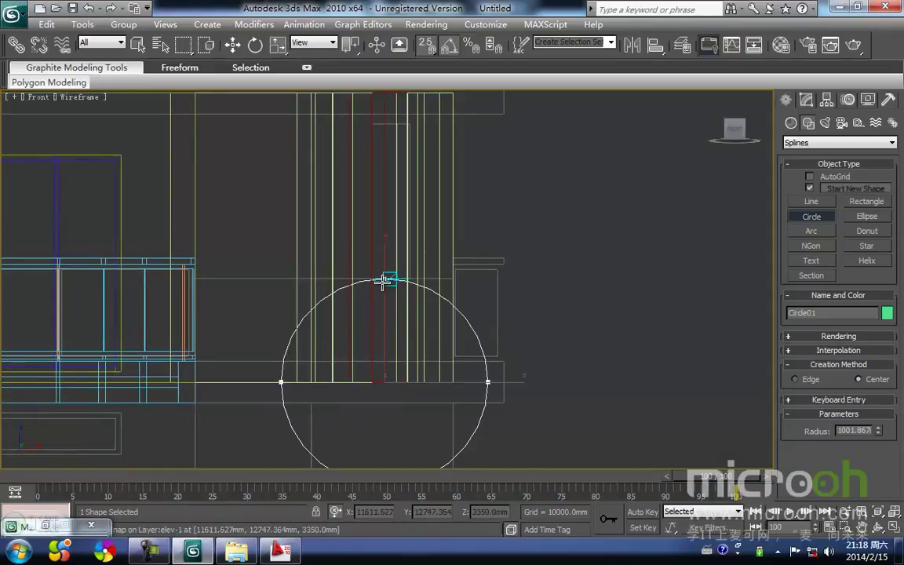
right_click(382, 280)
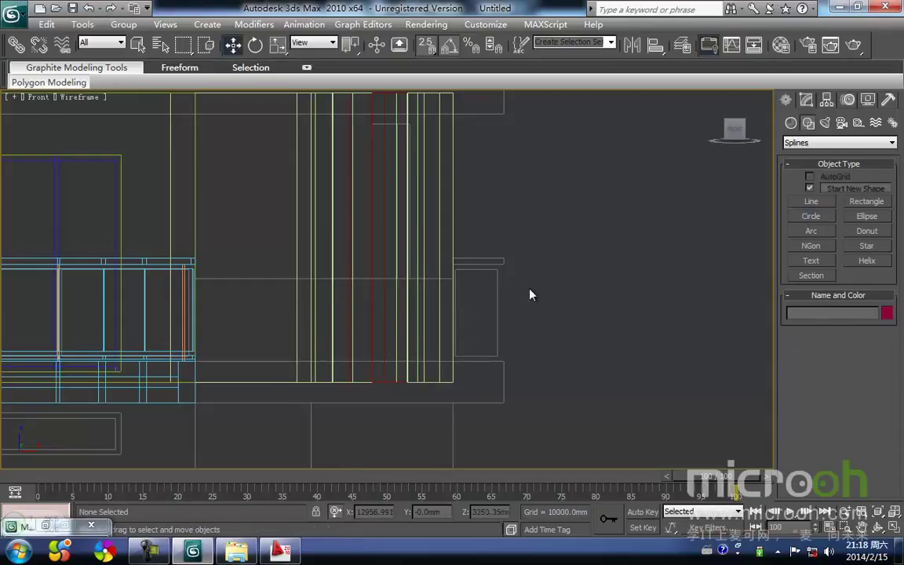
Set the extrusion amount of the infill block below the window to 1000 mm
left_click(372, 279)
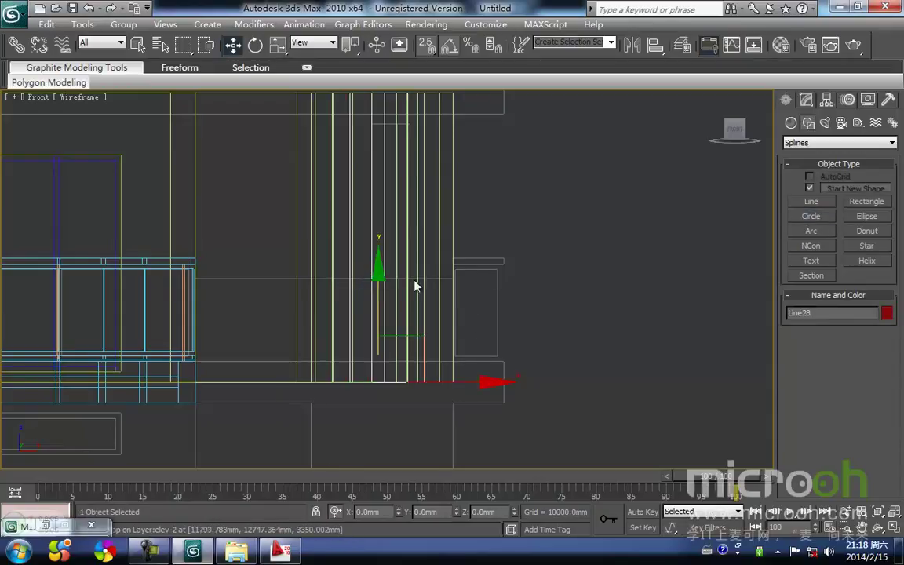
left_click(806, 99)
right_click(877, 357)
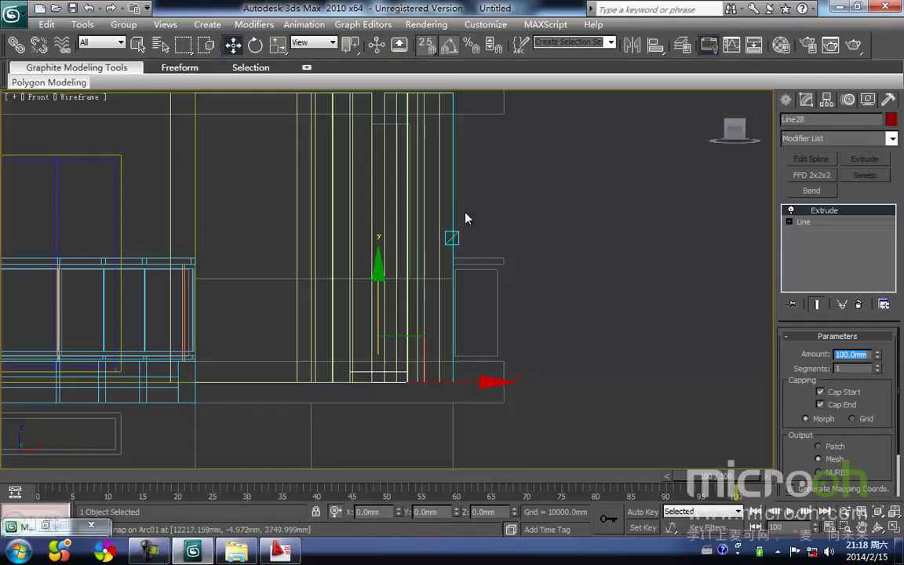
type("100")
key("Return")
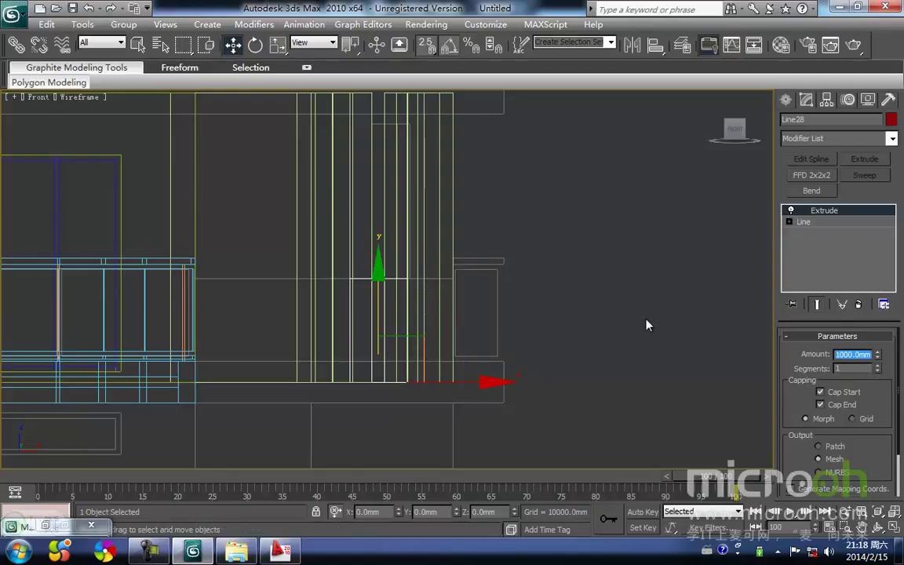
Copy the infill block straight up to the upper part of the window opening
middle_click_drag(635, 260, 627, 323)
mouse_move(398, 335)
left_mouse_down("shift")
mouse_move(368, 169)
mouse_move(379, 170)
left_mouse_up("shift")
key("Return")
scroll(379, 170, "up", 2)
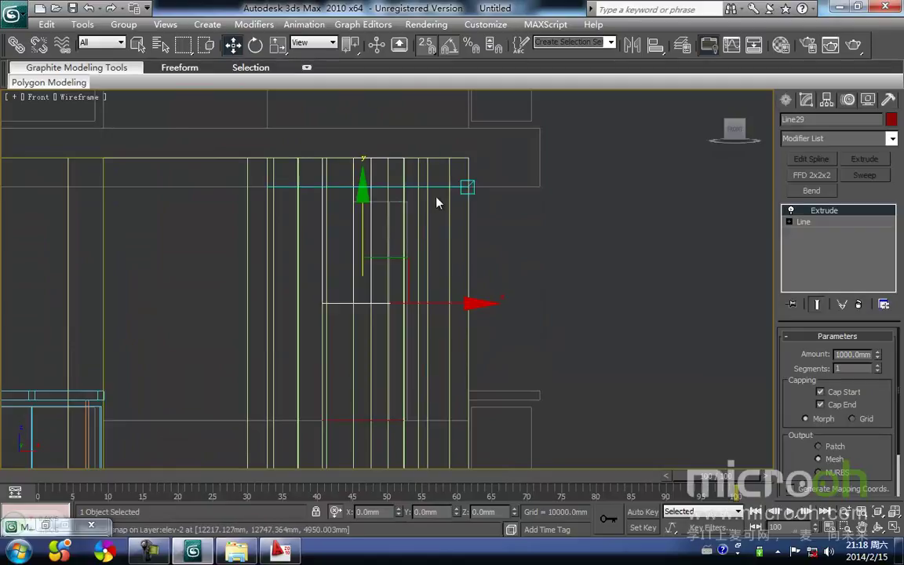
Measure the distance between the window head and the top of the curved walls with a temporary circle
right_click(412, 197)
left_click(438, 134)
middle_click_drag(371, 201, 346, 249)
left_click_drag(351, 243, 345, 200)
right_click(345, 200)
right_click(614, 262)
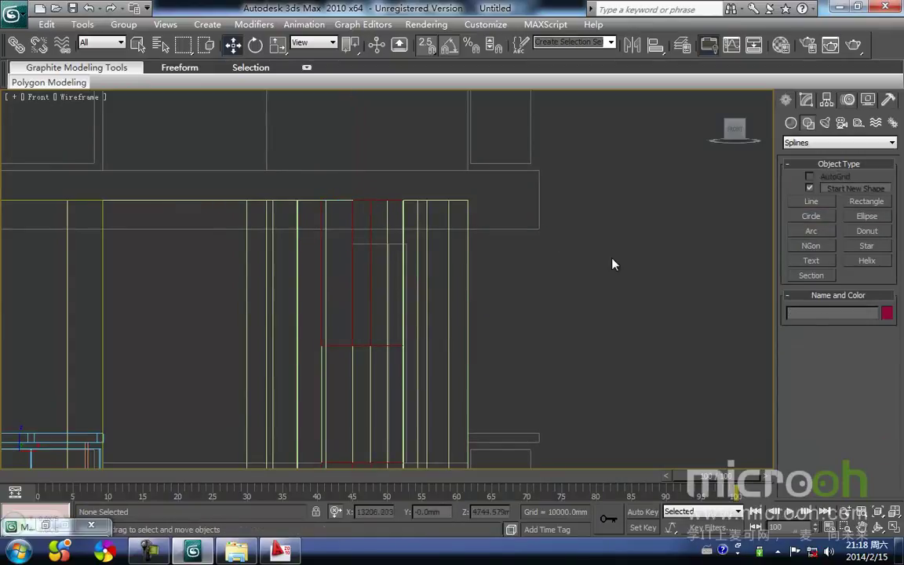
Set the copied block's extrusion to 300 mm and move it up to finish level with the top of the walls
left_click(365, 347)
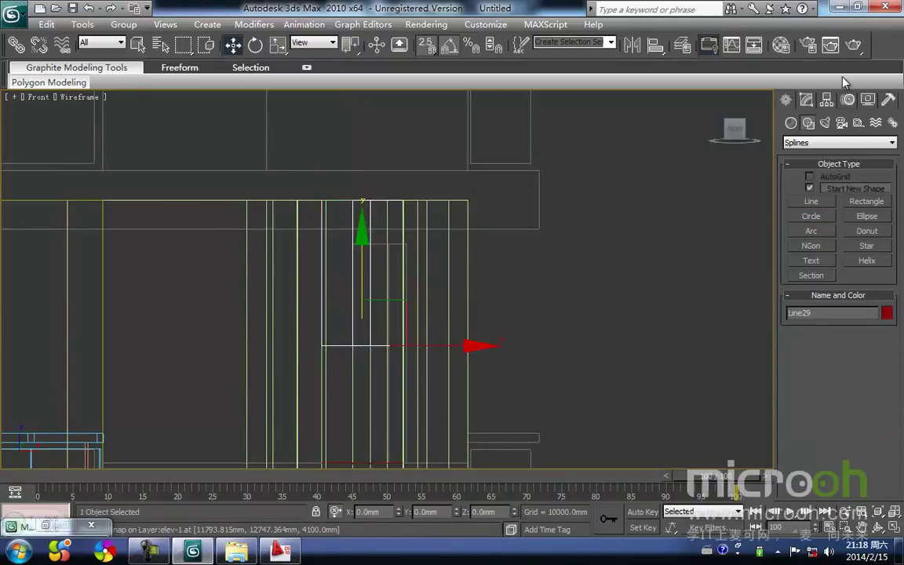
left_click(806, 100)
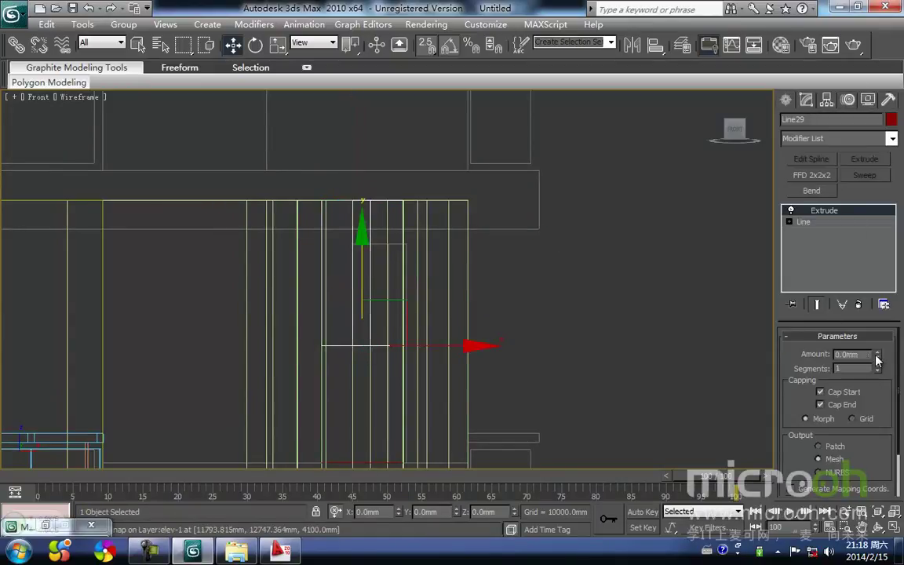
type("300")
key("Return")
middle_click_drag(497, 240, 489, 295)
left_click_drag(313, 346, 315, 257)
Select the infill blocks above and below the window in the shaded view and assign them the 墙面2 material
middle_click_drag(337, 274, 360, 248)
key("F3")
scroll(368, 255, "down", 5)
mouse_move(384, 302)
middle_mouse_down("alt")
mouse_move(405, 318)
mouse_move(364, 318)
mouse_move(384, 349)
middle_mouse_up("alt")
left_click_drag(368, 388, 274, 185)
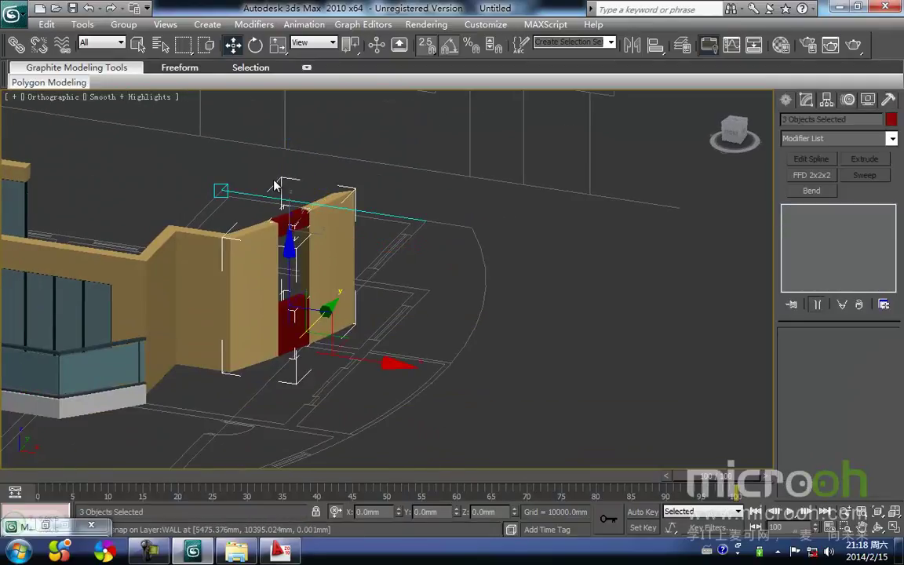
key("m")
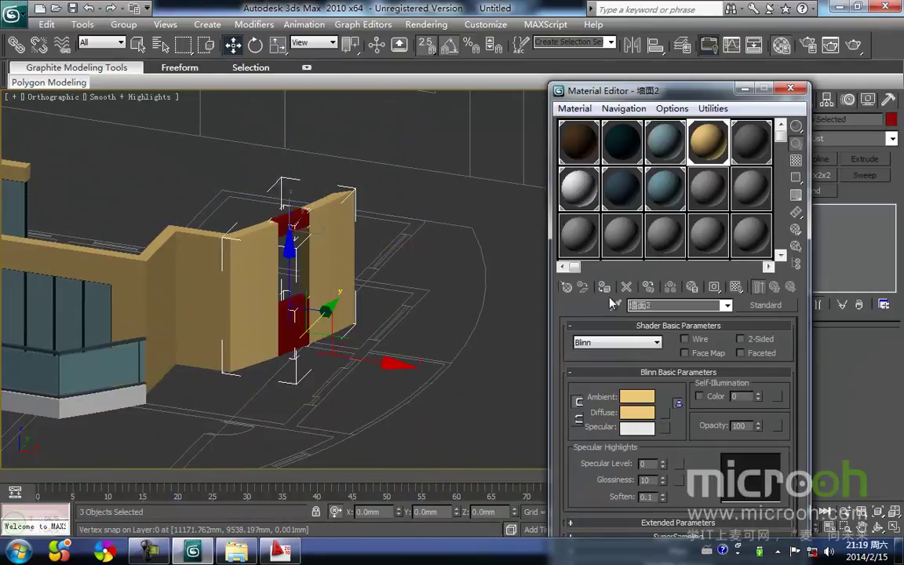
left_click(604, 288)
left_click(506, 169)
left_click(744, 90)
Examine the filled-in curved wall and its window opening from outside in shaded and wireframe display
scroll(395, 252, "down", 5)
middle_click_drag(487, 253, 361, 266, "alt")
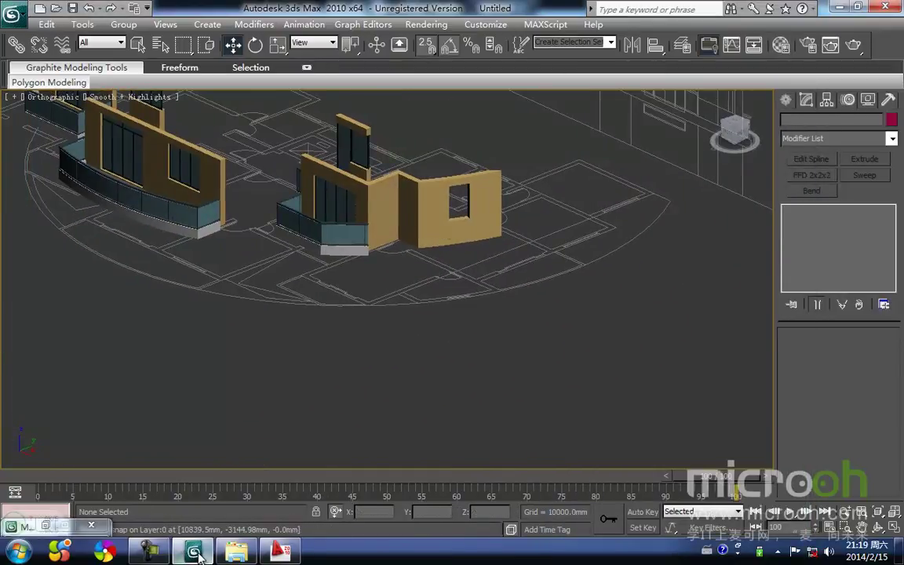
left_click(198, 553)
left_click(197, 554)
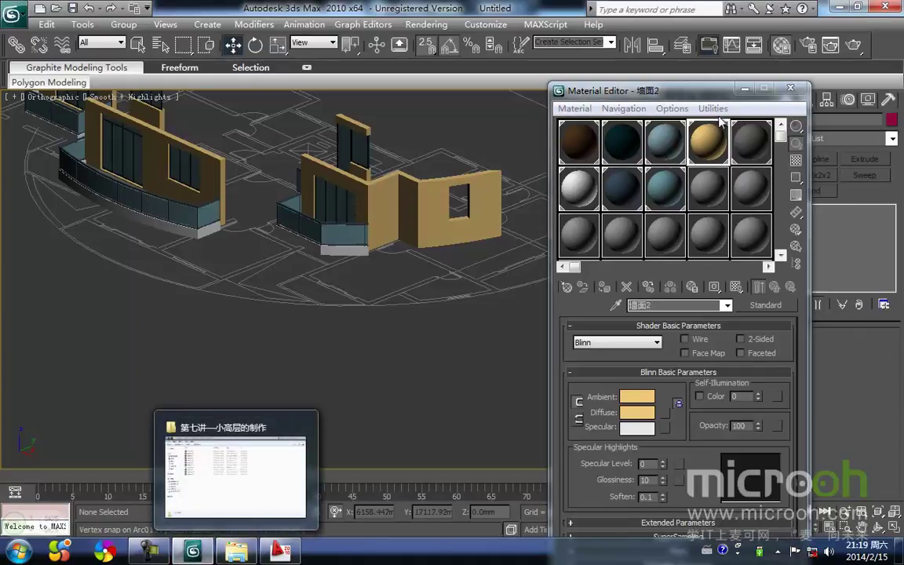
left_click(744, 88)
scroll(451, 298, "up", 5)
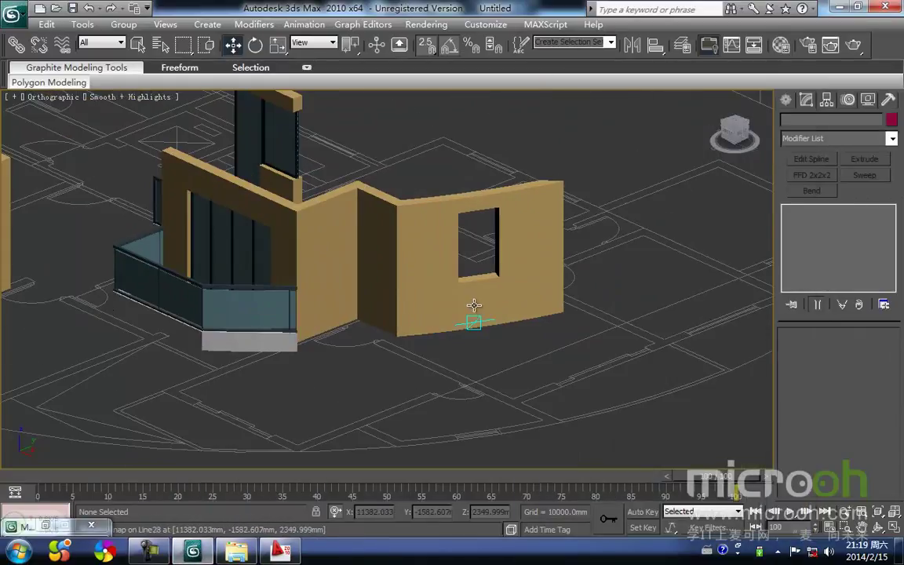
left_click(474, 308)
scroll(463, 324, "up", 6)
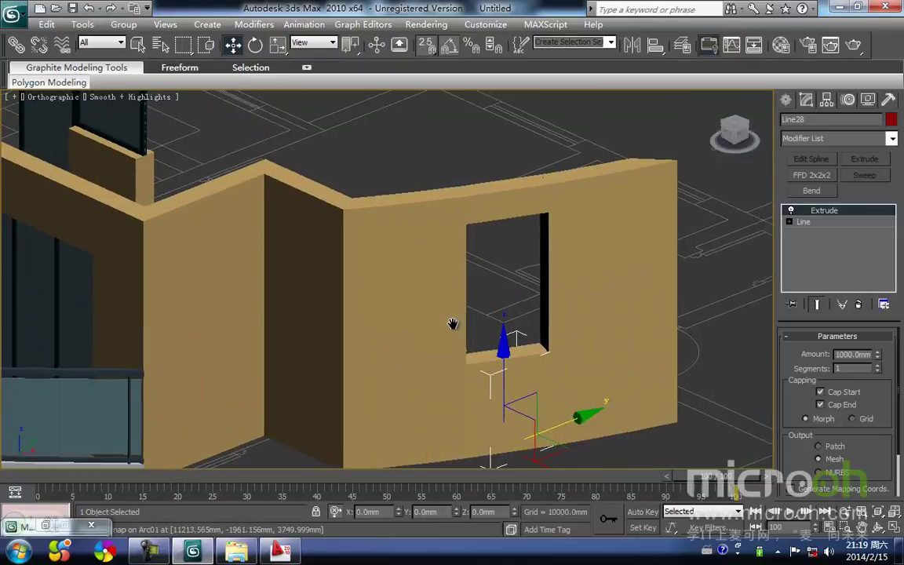
middle_click_drag(452, 324, 431, 341)
key("F3")
middle_click_drag(461, 311, 438, 290)
scroll(443, 290, "down", 6)
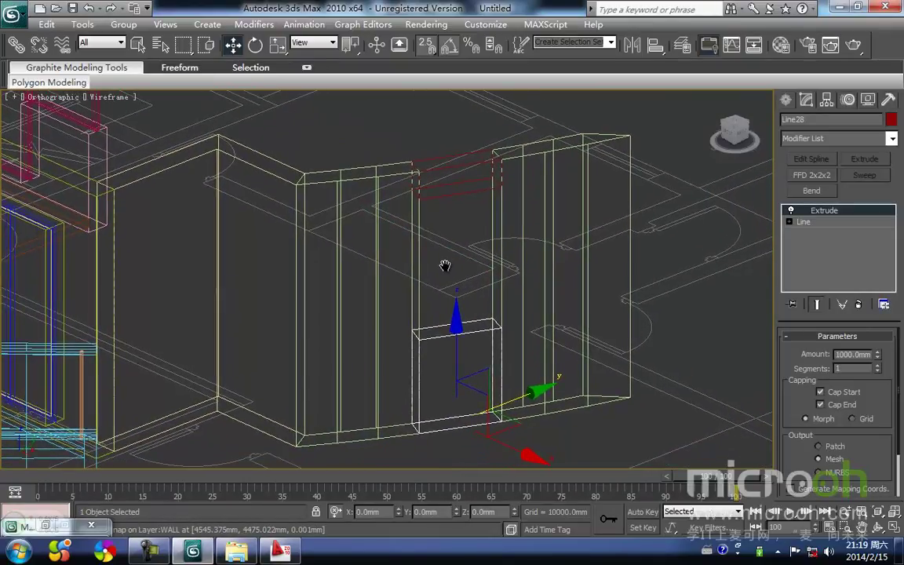
Draw a rectangle about 1500 mm high and 559 mm wide over the curved wall's window opening in the front view
middle_click_drag(445, 273, 450, 255)
key("f")
key("z")
middle_click_drag(369, 149, 448, 305)
scroll(446, 269, "down", 5)
scroll(459, 256, "down", 2)
scroll(416, 276, "up", 4)
scroll(428, 255, "down", 4)
middle_click_drag(450, 166, 428, 341)
scroll(424, 314, "up", 2)
middle_click_drag(413, 232, 405, 294)
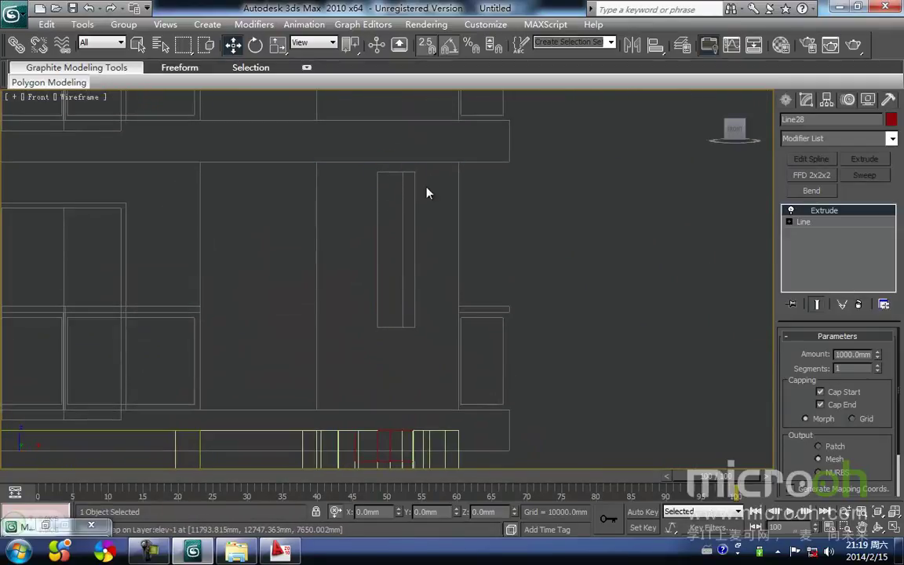
left_click(787, 107)
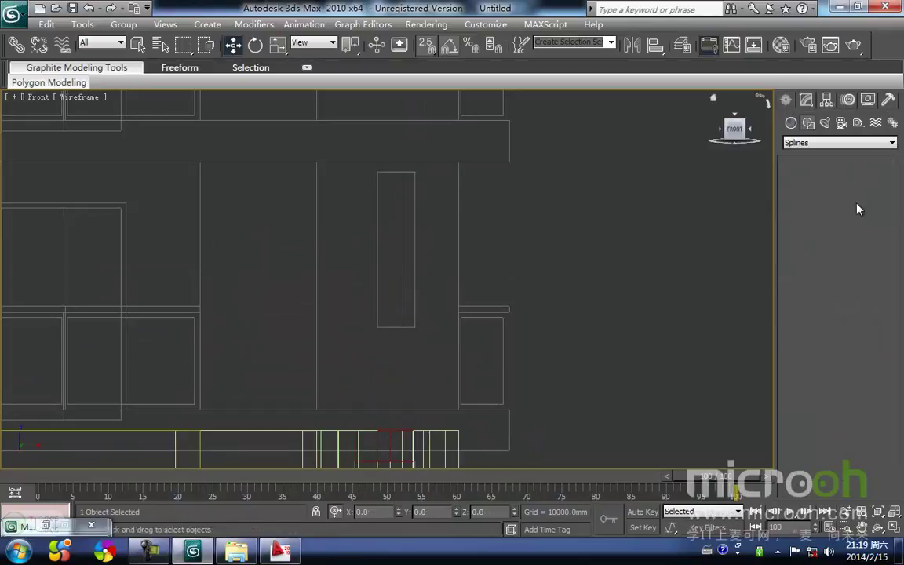
left_click(866, 202)
middle_click_drag(407, 346, 420, 182)
scroll(393, 241, "down", 2)
scroll(393, 243, "up", 2)
middle_click_drag(389, 316, 343, 202)
left_click_drag(350, 200, 411, 355)
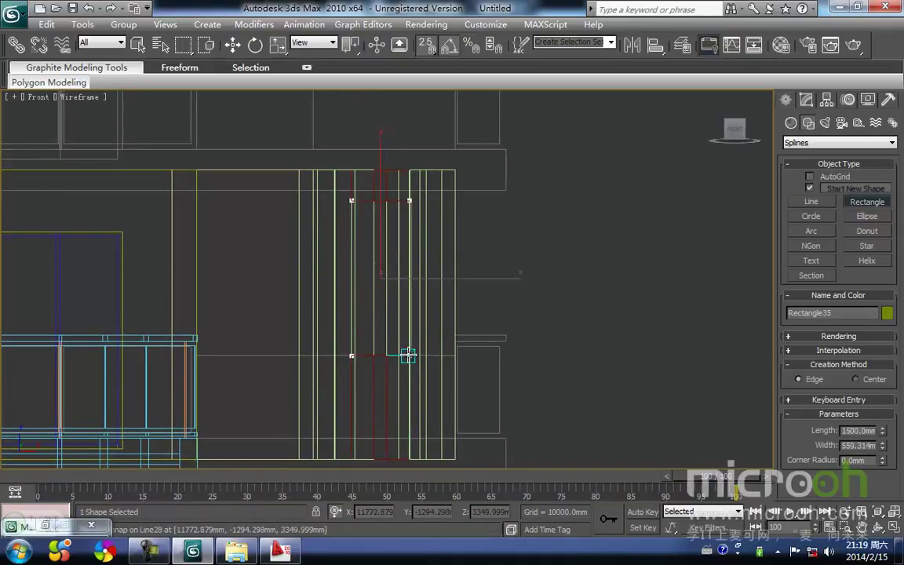
Move the window rectangle in the top view down to the opening between the two curved walls
key("w")
middle_click_drag(437, 294, 395, 355)
key("t")
key("z")
middle_click_drag(378, 312, 409, 230)
scroll(402, 301, "down", 12)
key("space")
left_click_drag(398, 147, 389, 287)
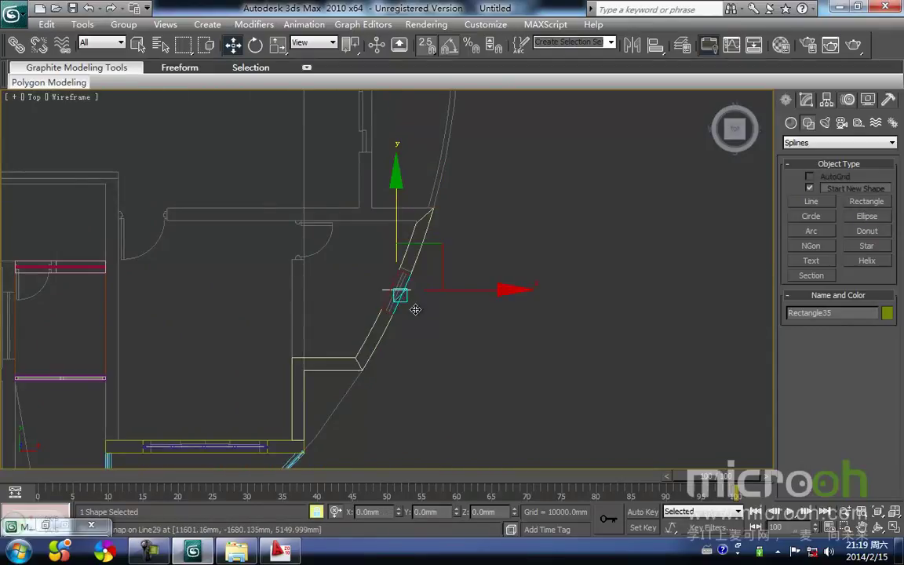
Try to rotate the window rectangle 45 degrees in plan to follow the slant of the opening
scroll(399, 296, "up", 8)
key("e")
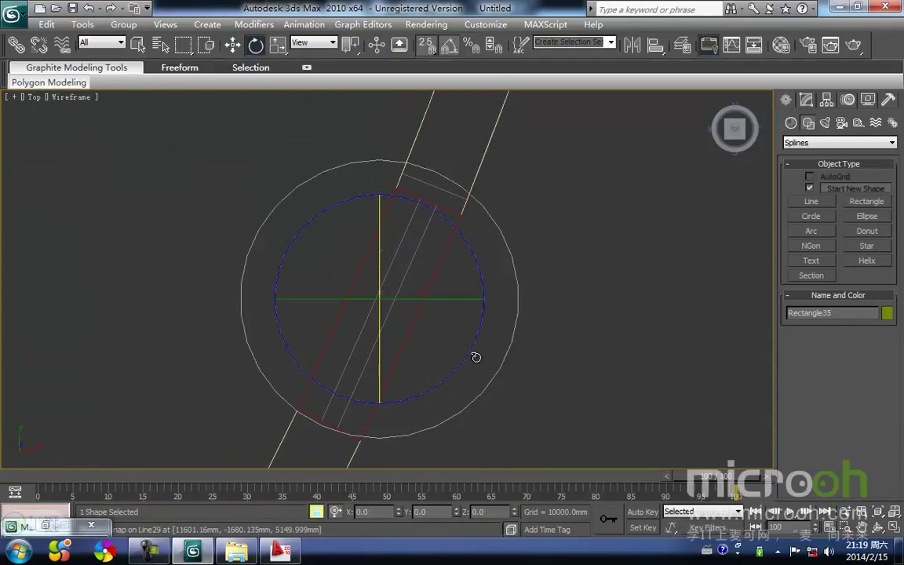
left_click_drag(475, 357, 476, 332)
middle_click_drag(475, 331, 448, 367)
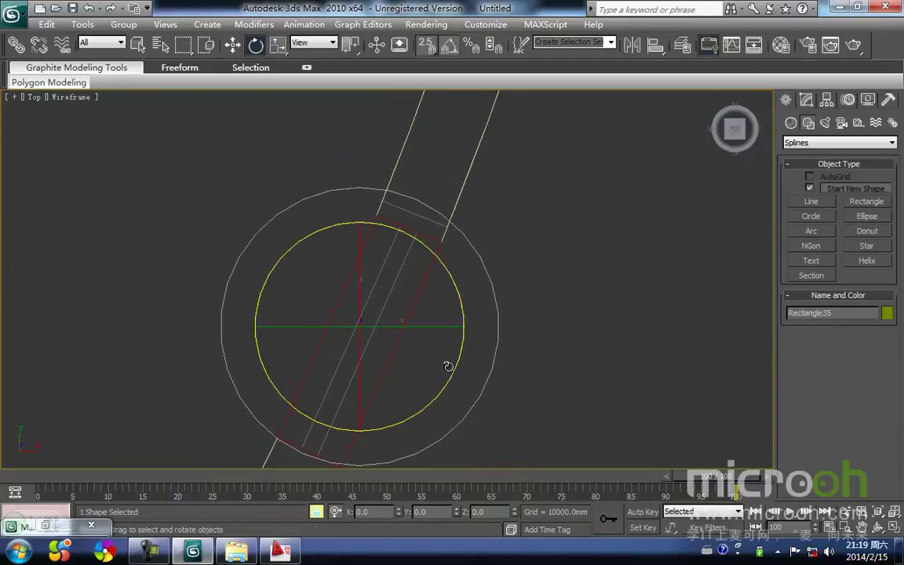
right_click(442, 49)
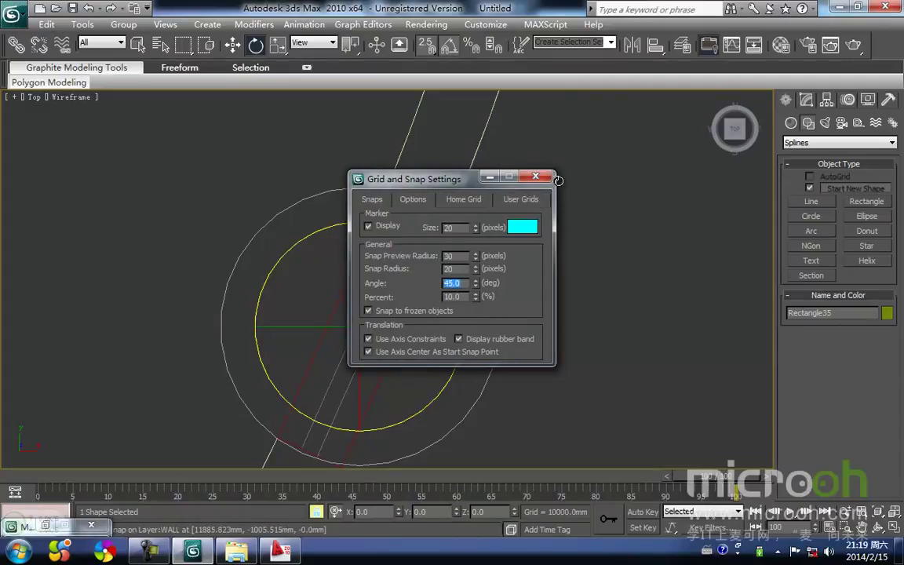
left_click(535, 176)
left_click_drag(448, 381, 451, 379)
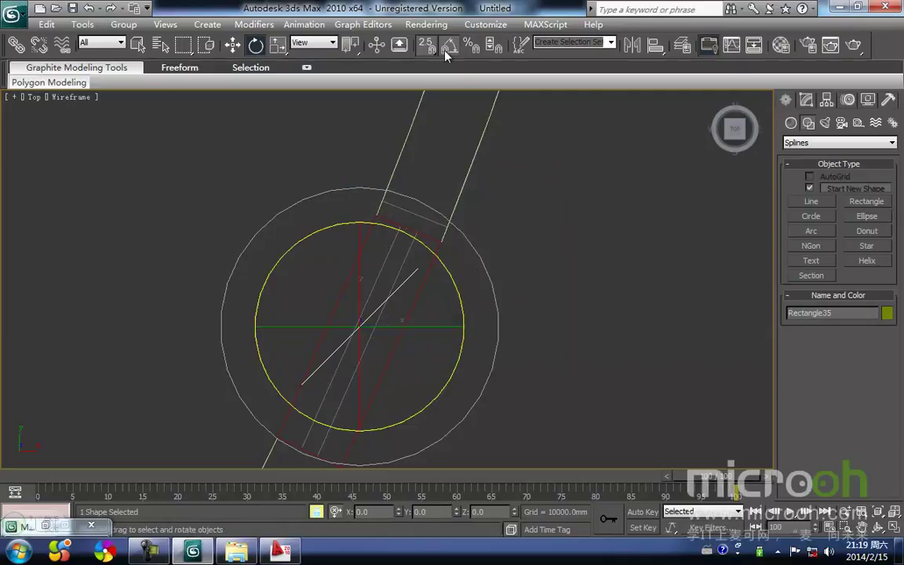
Set the angle snap to 30 degrees and rotate the window rectangle to roughly follow the opening
right_click(446, 48)
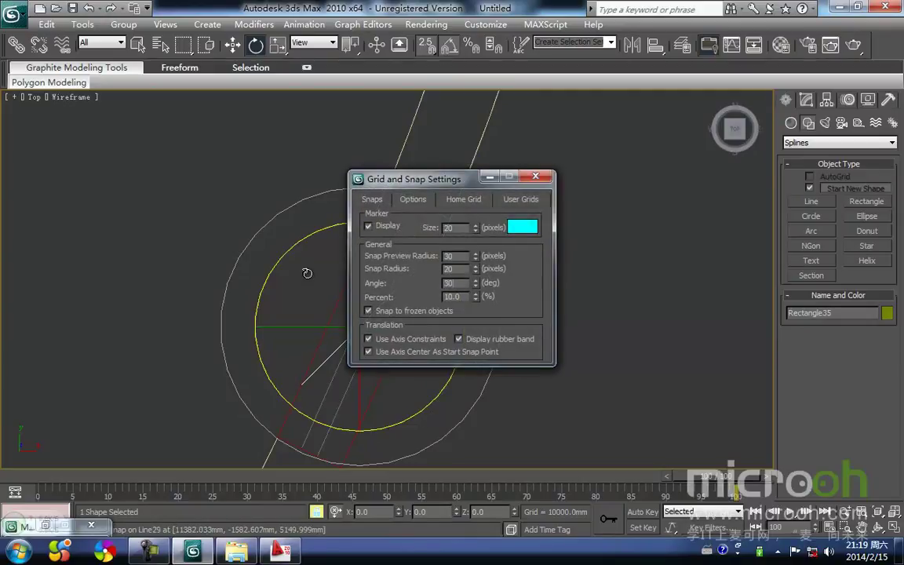
left_click(536, 176)
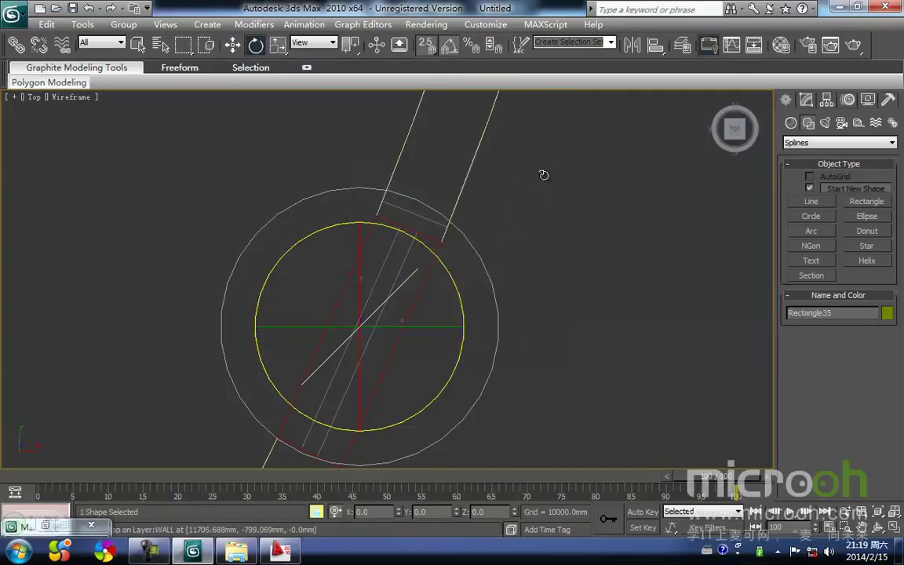
left_click_drag(450, 384, 454, 374)
Move the window rectangle in plan so that its lower end snaps to the lower end of the opening
key("w")
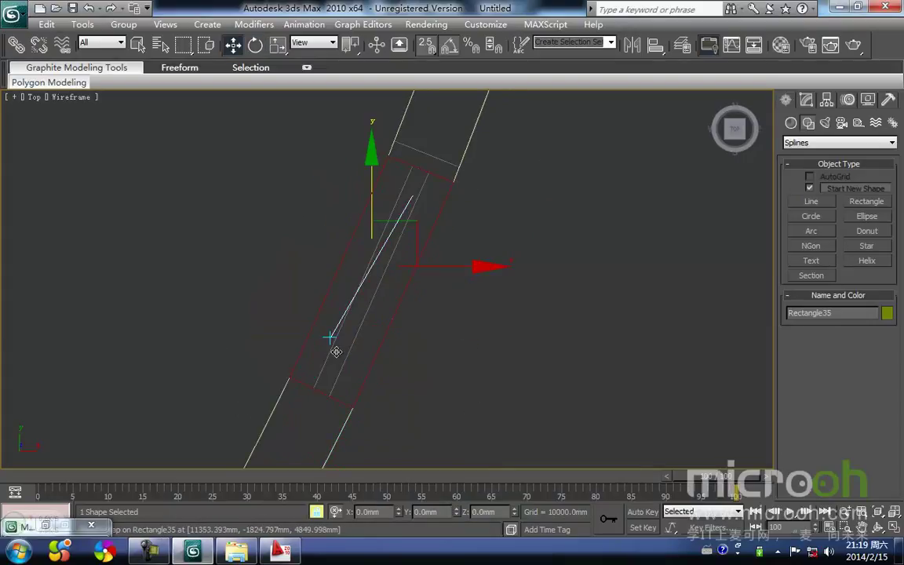
left_click_drag(334, 343, 328, 386)
middle_click_drag(346, 315, 330, 339)
Add an Edit Spline modifier and move the rectangle's upper-end vertices in plan to the middle of the opening's upper end
key("1")
middle_click_drag(406, 277, 394, 310)
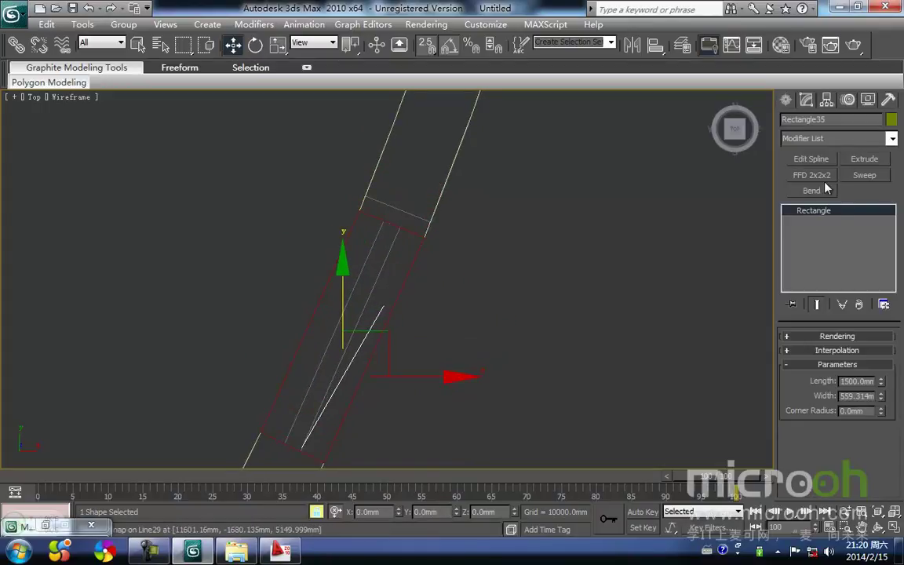
left_click(810, 158)
left_click(819, 355)
middle_click_drag(411, 273, 433, 251)
left_click_drag(430, 329, 377, 253)
left_click_drag(450, 251, 413, 199)
Move the rectangle's lower-end vertices in plan to the middle of the opening's lower end
middle_click_drag(351, 436, 384, 345)
left_click_drag(385, 345, 317, 300)
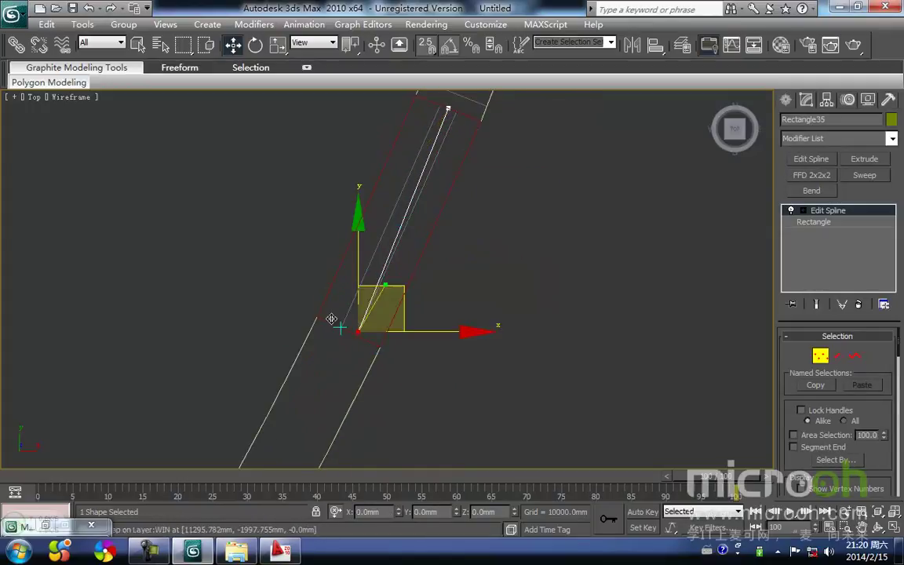
mouse_move(353, 336)
left_mouse_down()
mouse_move(349, 326)
mouse_move(346, 338)
left_mouse_up()
Copy the vertical segment at the window rectangle's upper end in plan to the middle of the window as a centre mullion
middle_click_drag(429, 332, 382, 385)
scroll(402, 193, "down", 2)
middle_click_drag(422, 240, 355, 233)
middle_click_drag(381, 144, 340, 343)
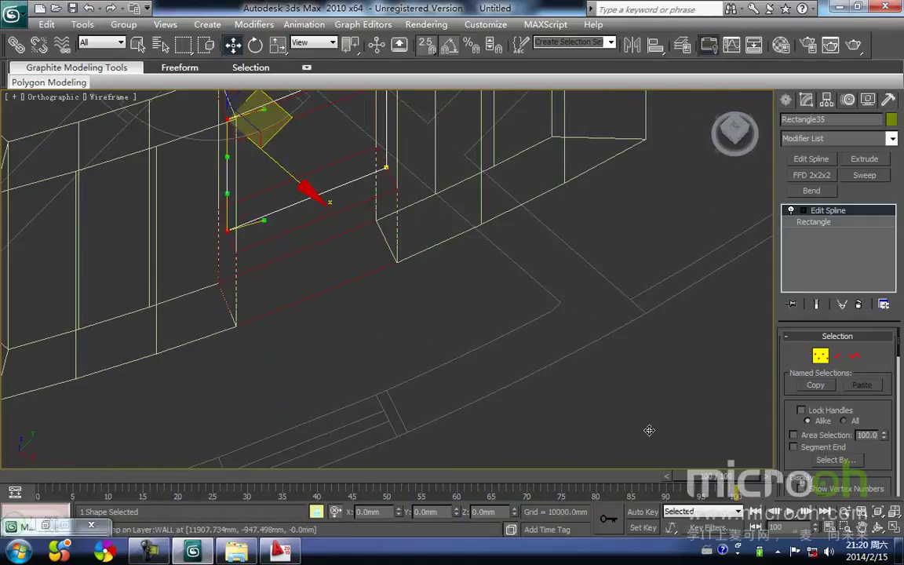
left_click(838, 358)
middle_click_drag(462, 224, 401, 430)
left_click(328, 331)
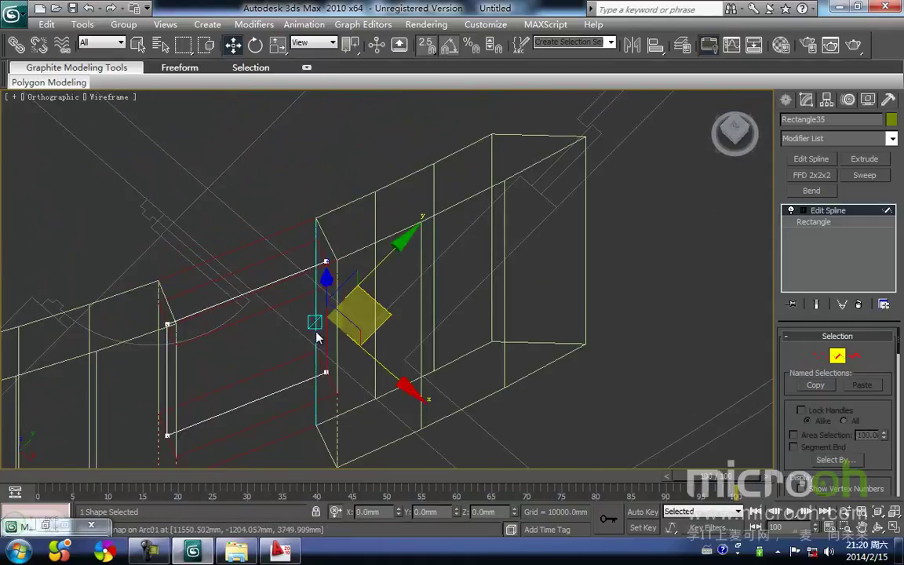
key("t")
scroll(416, 267, "up", 5)
scroll(429, 260, "up", 8)
middle_click_drag(190, 458, 397, 232)
scroll(398, 232, "down", 2)
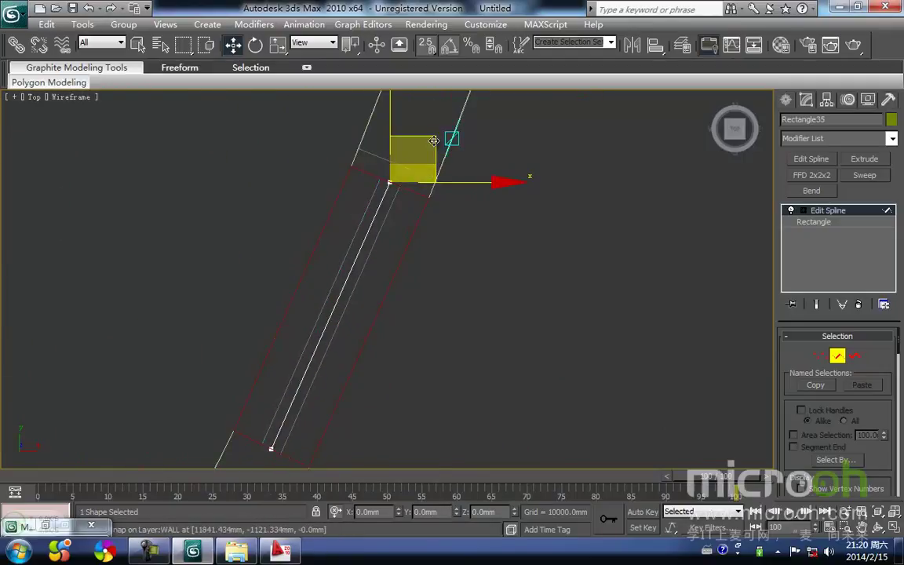
left_click_drag(435, 152, 330, 312)
middle_click_drag(444, 335, 369, 461)
scroll(396, 350, "down", 3)
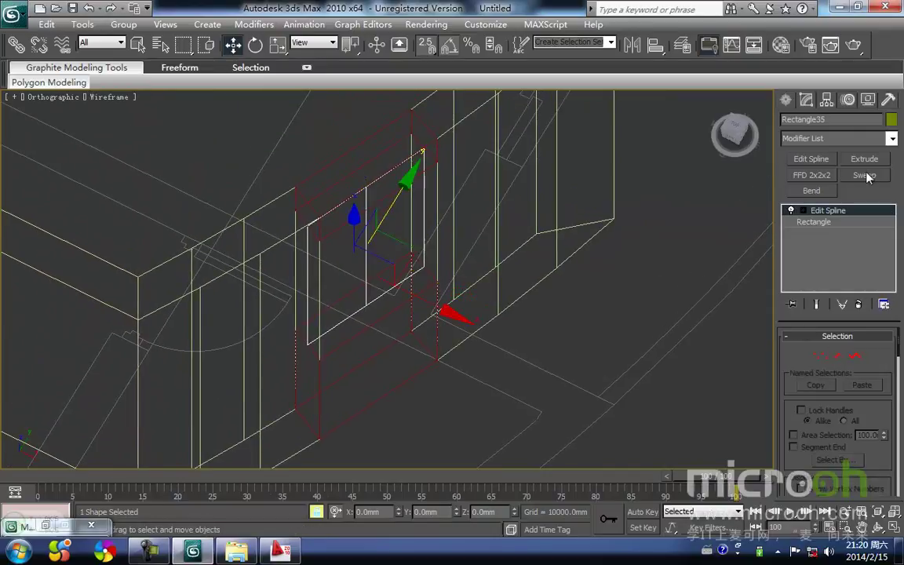
Add a Sweep modifier to the window outline with a section 50 mm long and 50 mm wide, and shade the view
left_click(864, 175)
right_click(879, 394)
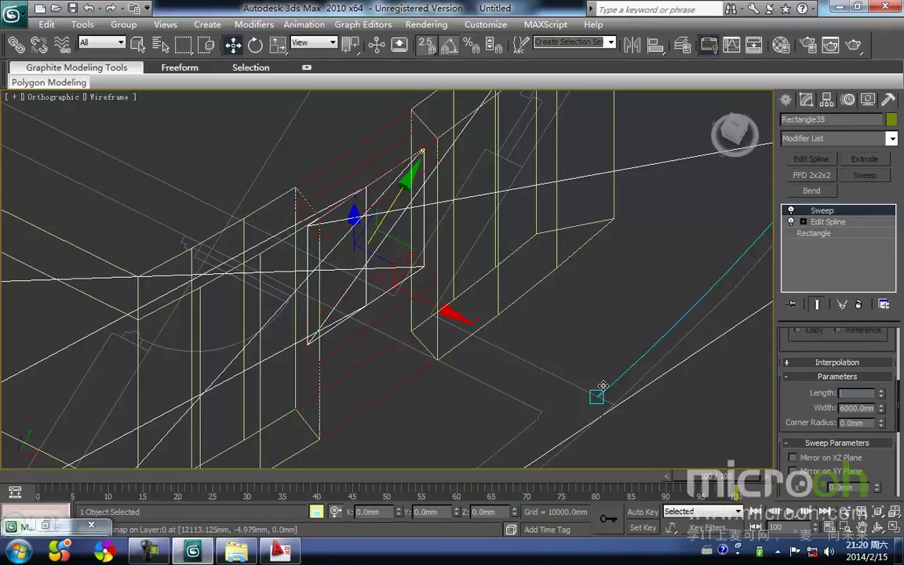
type("50")
key("Tab")
type("50")
key("Return")
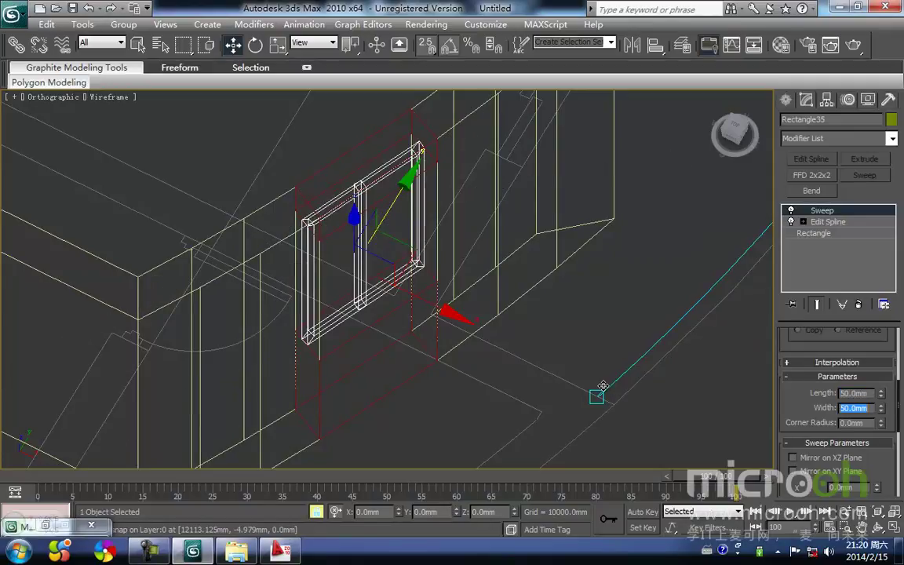
mouse_move(394, 369)
middle_mouse_down()
mouse_move(365, 382)
mouse_move(367, 345)
mouse_move(341, 223)
mouse_move(317, 360)
mouse_move(280, 363)
mouse_move(363, 359)
mouse_move(303, 370)
middle_mouse_up()
key("F3")
scroll(371, 381, "down", 2)
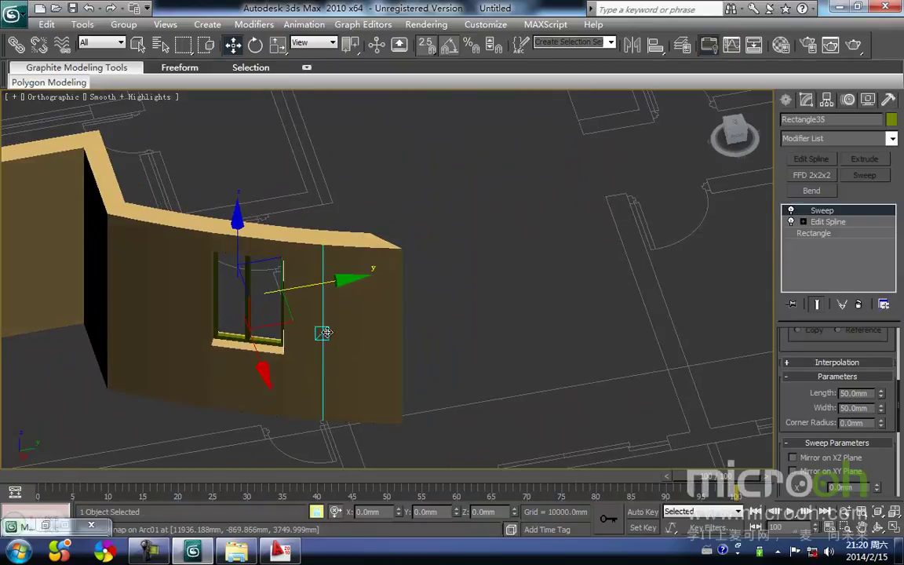
Assign the dark 窗框 material to the swept window frame
middle_click_drag(323, 332, 315, 390)
left_click(337, 279)
middle_click_drag(267, 339, 317, 313)
scroll(312, 286, "up", 3)
left_click(306, 261)
key("m")
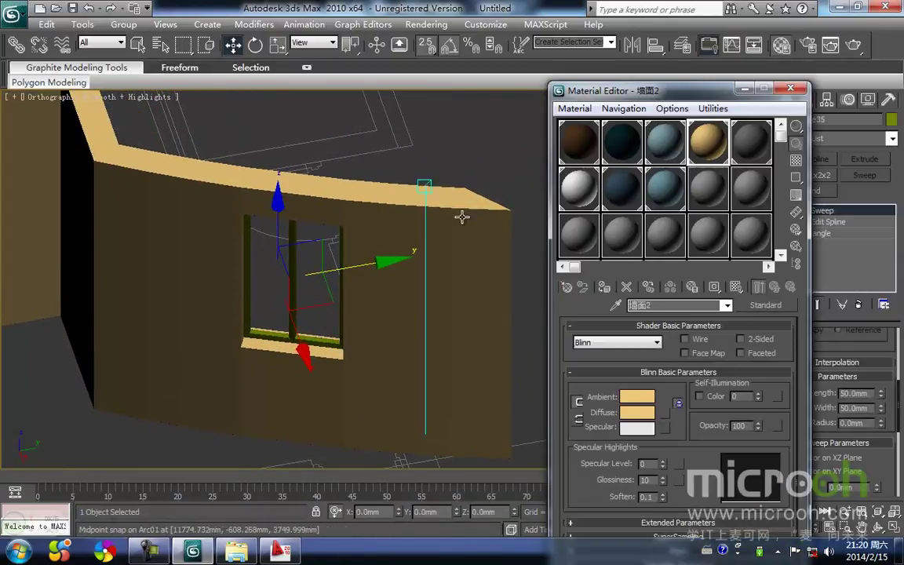
left_click(619, 153)
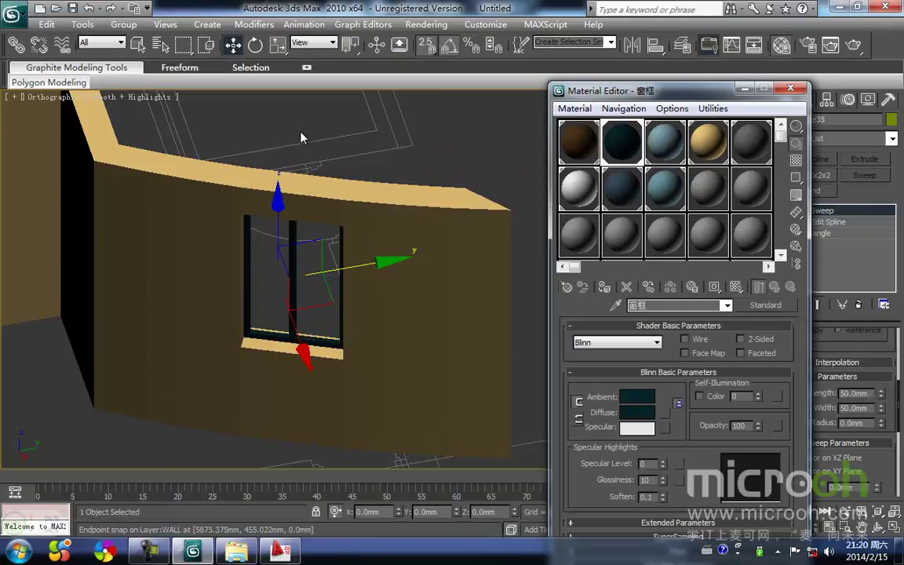
left_click(275, 147)
left_click(744, 92)
Draw a straight line in the wireframe plan along the centre of the window frame, between its two end members
middle_click_drag(450, 232, 276, 241)
key("t")
scroll(482, 335, "up", 3)
middle_click_drag(484, 336, 421, 276)
scroll(410, 337, "up", 3)
scroll(421, 277, "up", 2)
key("F3")
scroll(377, 315, "up", 8)
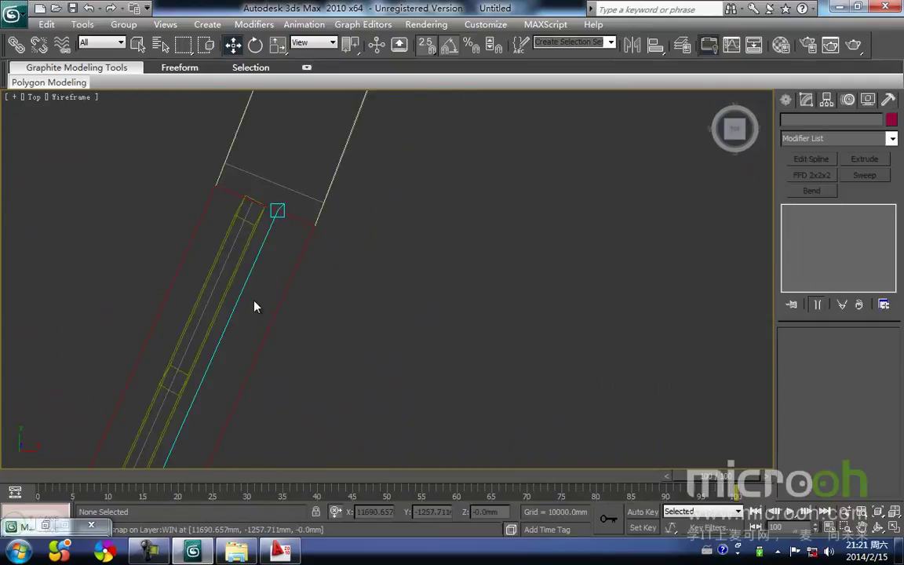
left_click_drag(369, 307, 285, 287)
middle_click_drag(320, 300, 314, 274)
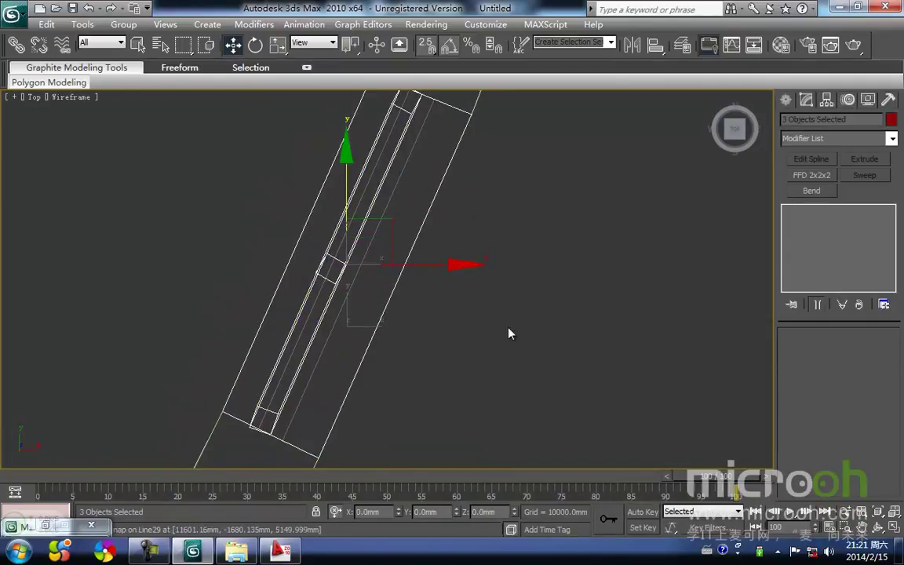
left_click(499, 324)
left_click(810, 188)
left_click(810, 201)
middle_click_drag(271, 408, 257, 431)
left_click(262, 426)
mouse_move(395, 134)
left_mouse_down()
mouse_move(488, 232)
mouse_move(390, 130)
left_mouse_up()
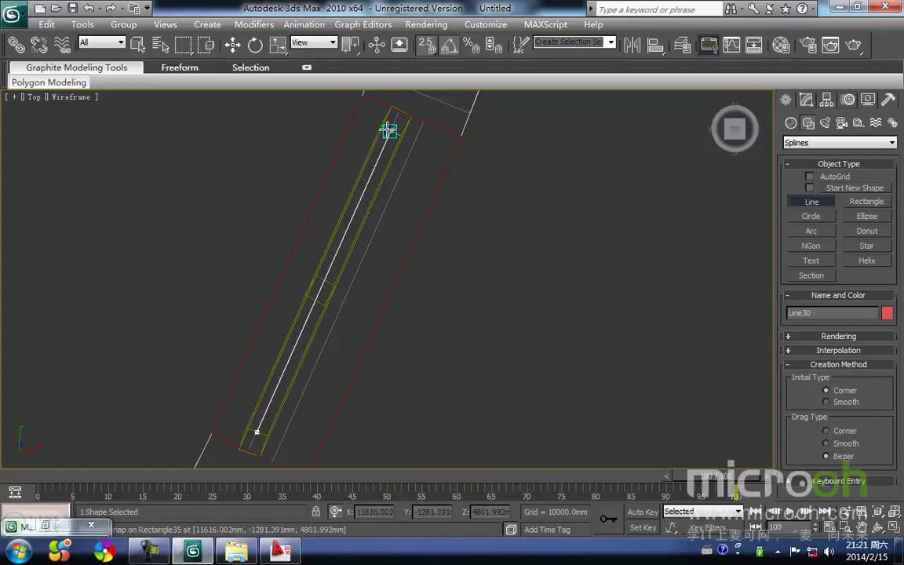
right_click(500, 236)
right_click(475, 286)
left_click(446, 294)
Select the line's spline inside the frame and apply a centred Outline to give the glass pane thickness
left_click(338, 256)
middle_click_drag(353, 269, 362, 297)
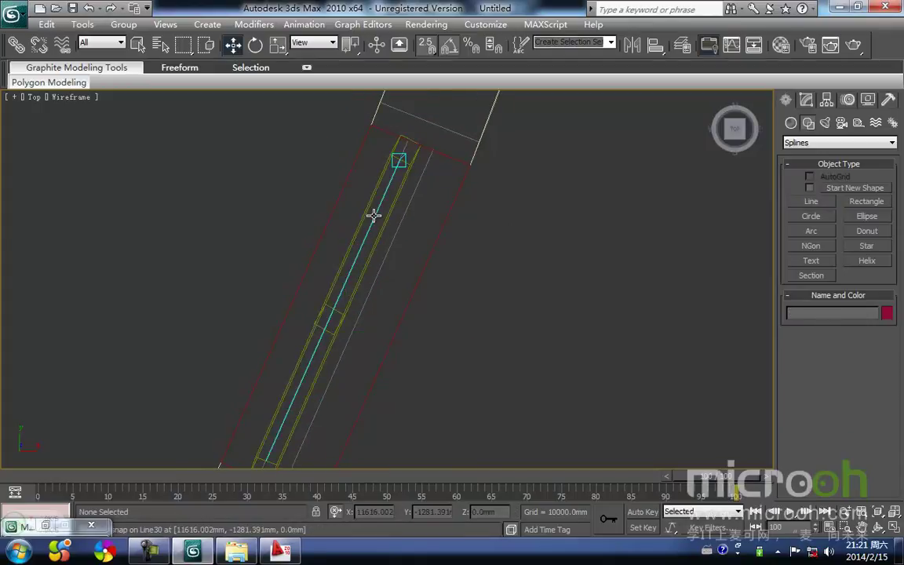
scroll(368, 229, "down", 2)
scroll(370, 228, "up", 6)
left_click(343, 223)
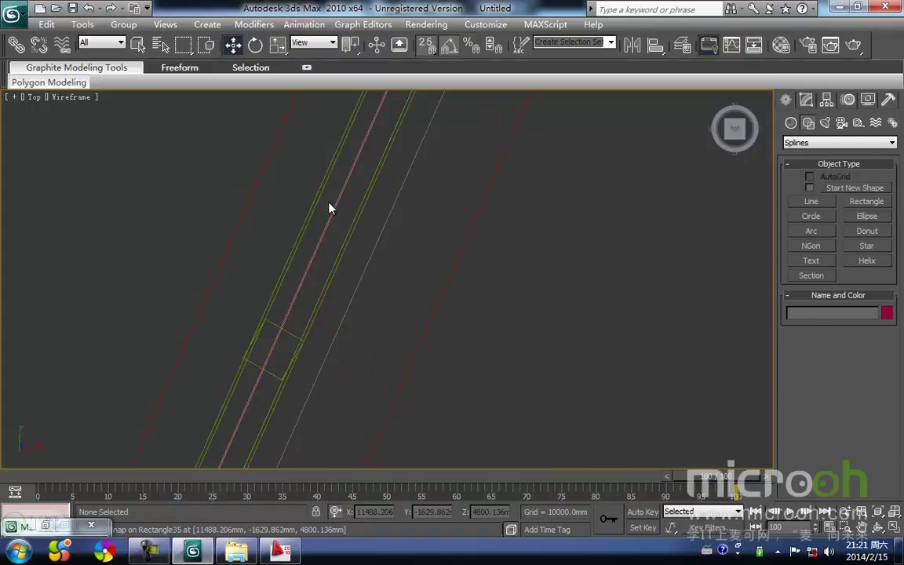
scroll(328, 204, "down", 3)
left_click(806, 100)
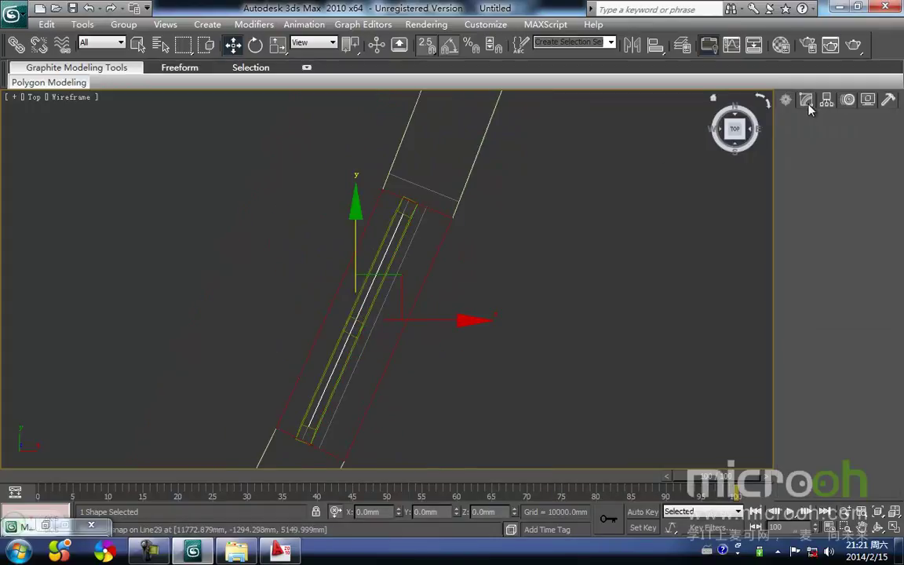
left_click(854, 383)
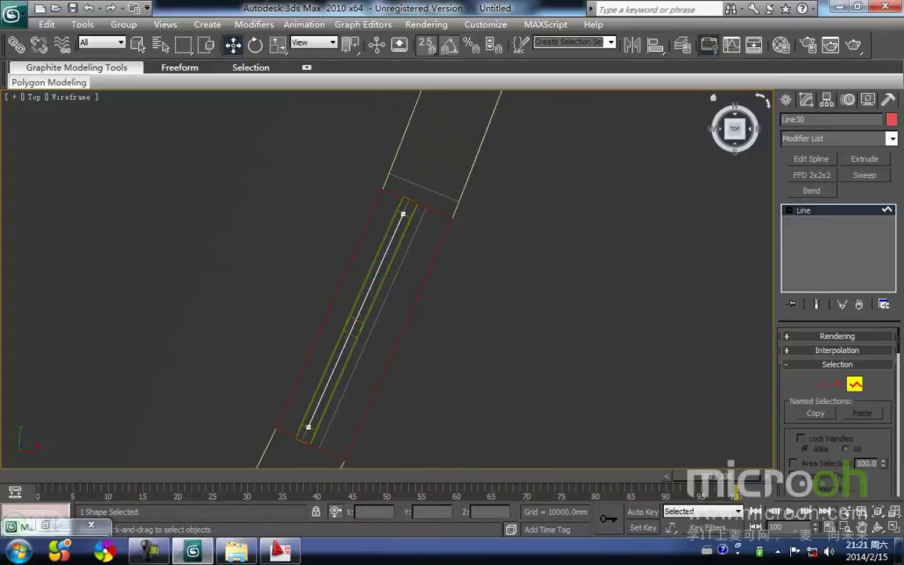
left_click_drag(899, 354, 885, 440)
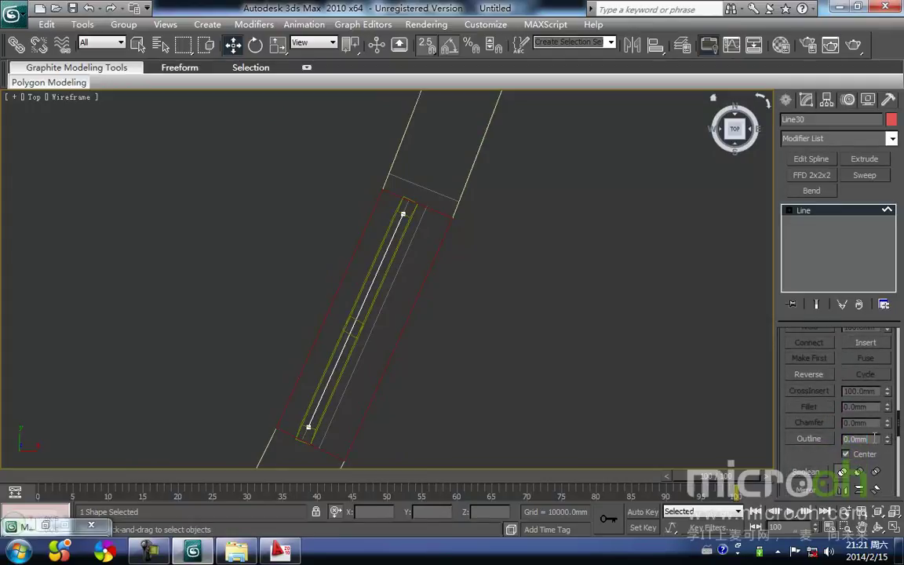
left_click(875, 438)
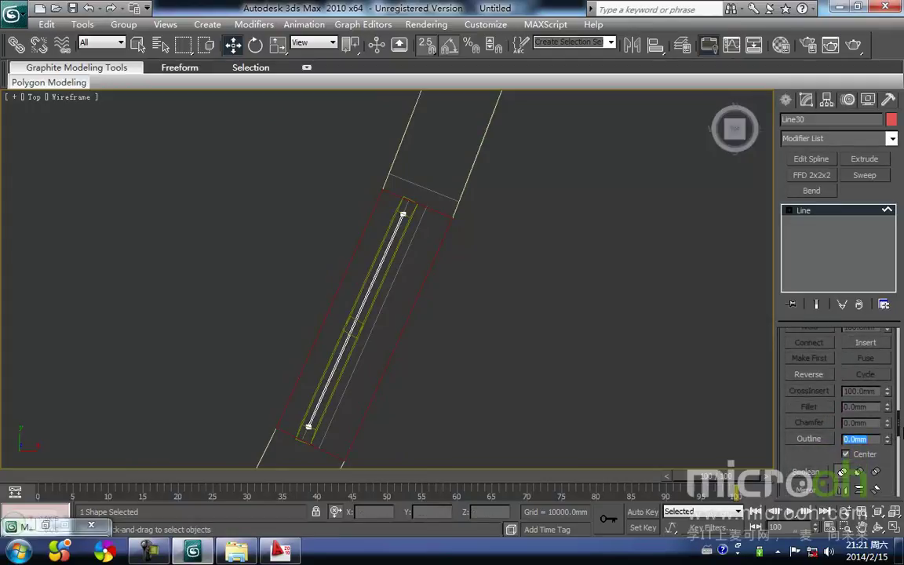
Extrude the glass outline 1400 mm and raise it in the front elevation to fit inside the window frame
left_click(864, 159)
key("f")
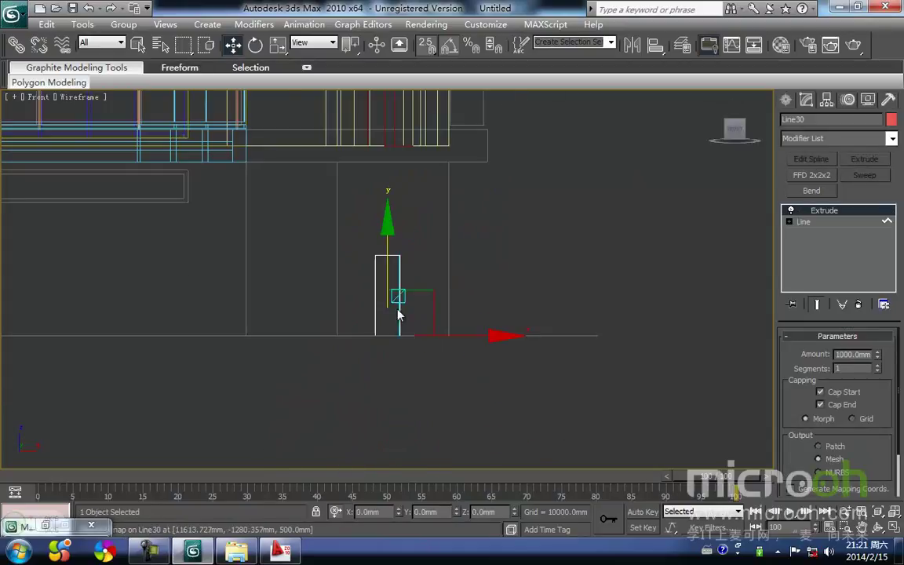
scroll(389, 345, "down", 2)
left_click_drag(379, 368, 408, 117)
middle_click_drag(379, 176, 379, 285)
left_click_drag(366, 307, 367, 298)
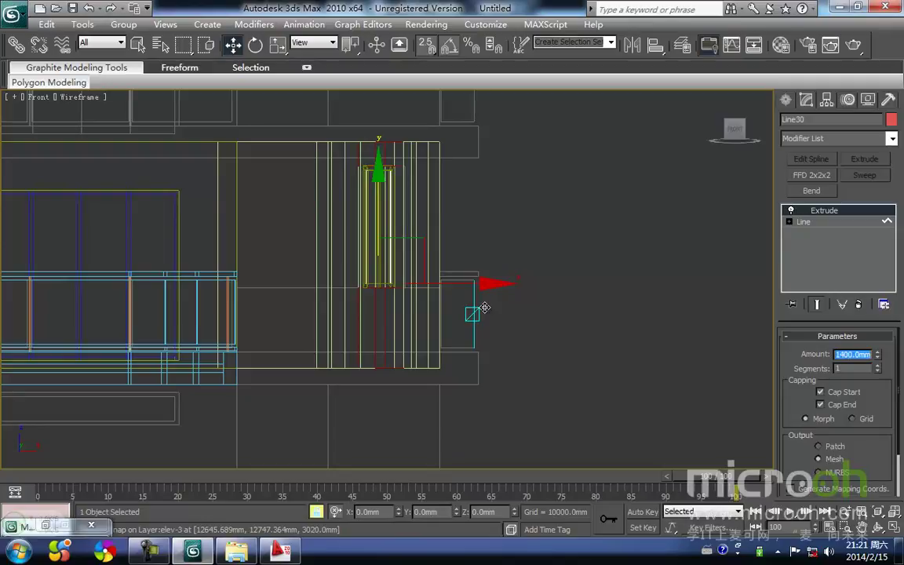
Assign the blue-grey glass material to the extruded window pane
middle_click_drag(458, 275, 465, 246)
middle_click_drag(444, 304, 416, 297, "alt")
key("m")
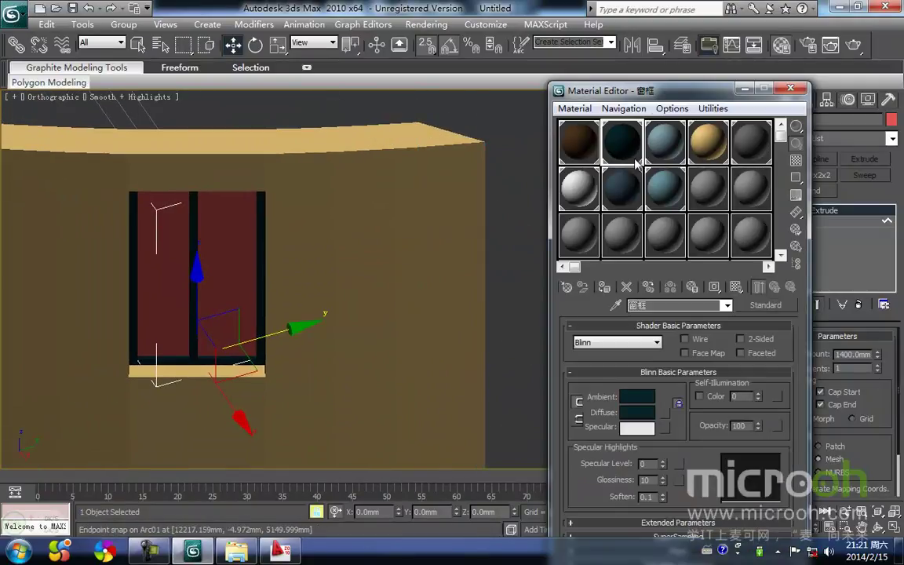
left_click(663, 148)
left_click(604, 287)
middle_click_drag(514, 245, 469, 269)
left_click(460, 288)
left_click(746, 90)
Examine the glazed window and the surrounding curved wall from several angles
scroll(468, 269, "down", 4)
middle_click_drag(420, 325, 480, 299, "alt")
scroll(480, 299, "up", 5)
scroll(520, 289, "down", 4)
middle_click_drag(371, 393, 366, 229, "alt")
scroll(366, 232, "up", 1)
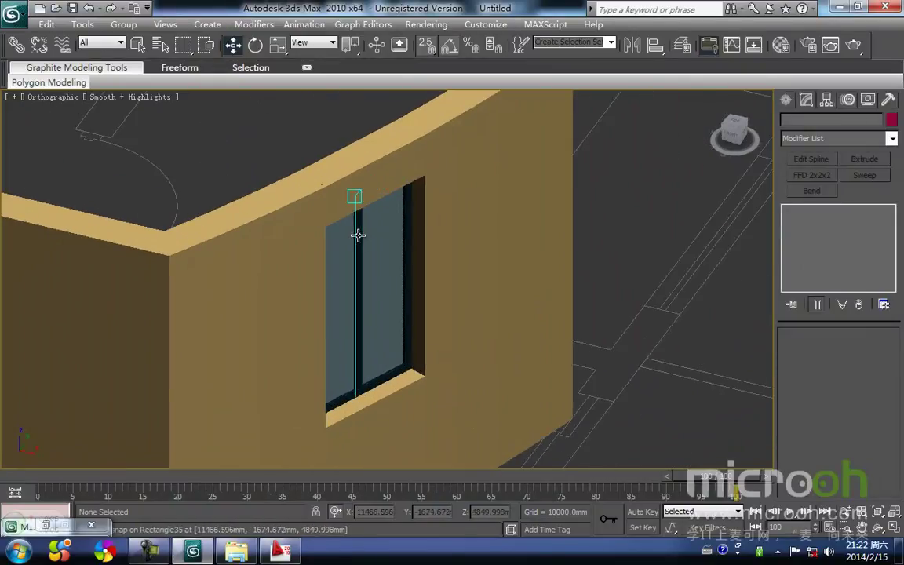
scroll(358, 236, "down", 4)
middle_click_drag(414, 341, 374, 361, "alt")
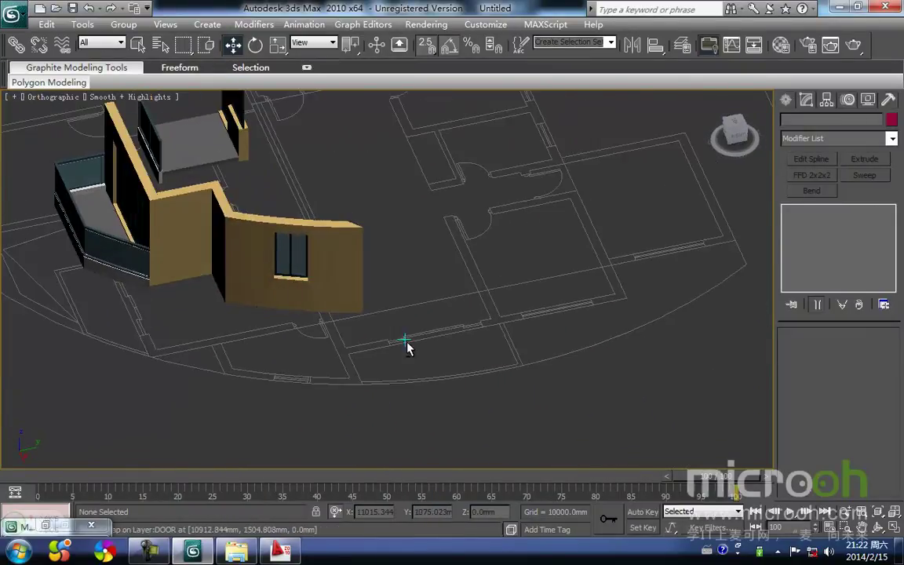
middle_click_drag(313, 319, 286, 410, "alt")
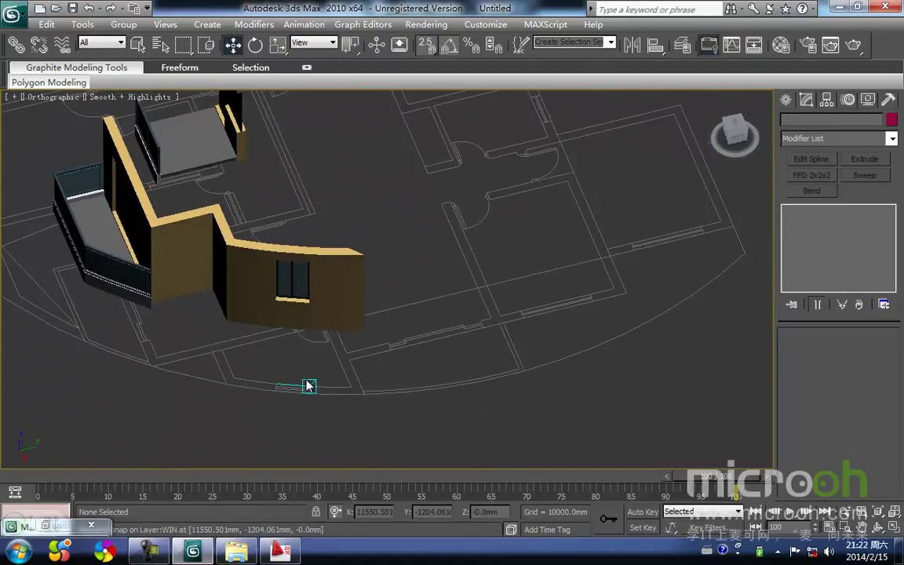
middle_click_drag(367, 321, 318, 315, "alt")
Check the wall pieces below and above the curved wall's window in 3D and in the front elevation
left_click(341, 317)
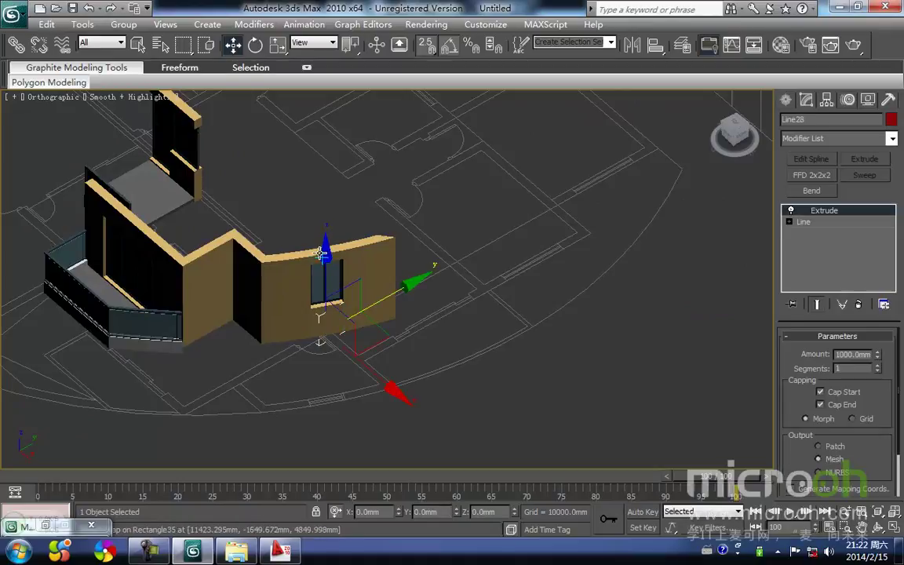
left_click(320, 254)
middle_click_drag(355, 353, 310, 345, "alt")
scroll(306, 298, "up", 2)
scroll(306, 298, "up", 2)
middle_click_drag(240, 296, 287, 328)
scroll(338, 353, "down", 3)
middle_click_drag(353, 365, 337, 320)
middle_click_drag(409, 254, 418, 273)
key("f")
scroll(388, 285, "down", 5)
middle_click_drag(540, 376, 485, 220)
middle_click_drag(467, 270, 450, 228)
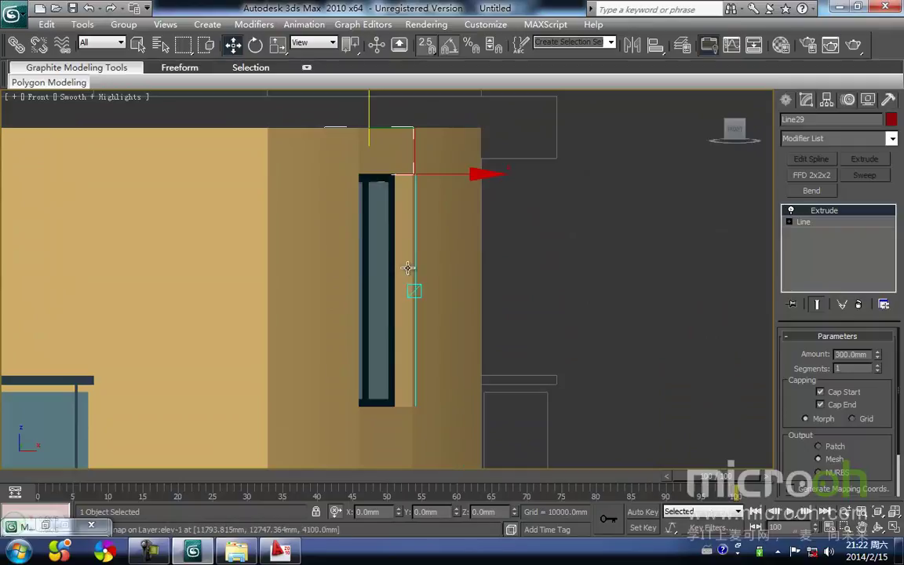
scroll(411, 258, "down", 2)
middle_click_drag(441, 278, 325, 292, "alt")
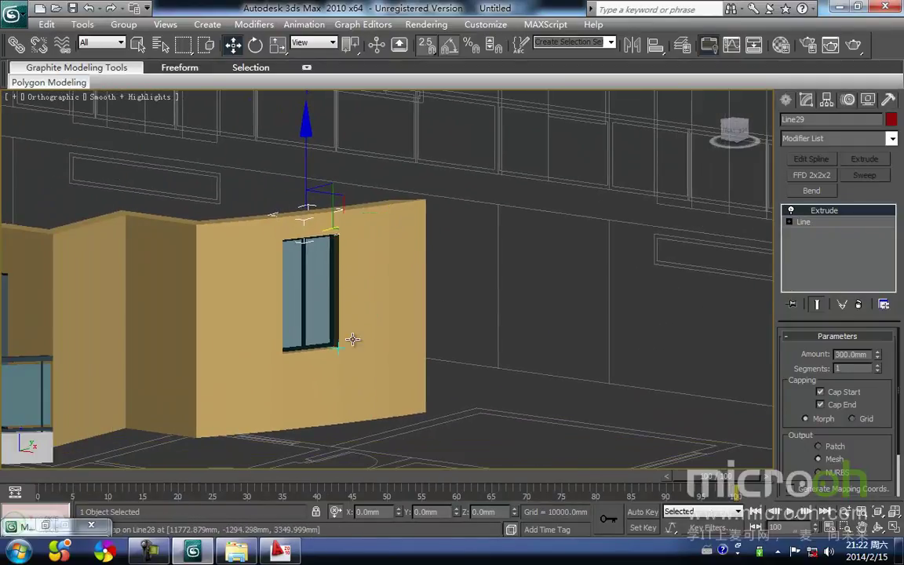
middle_click_drag(409, 358, 434, 313)
left_click(506, 369)
Review the walls and balconies modelled so far along the front of the floor plan
middle_click_drag(506, 368, 452, 399, "alt")
key("t")
scroll(463, 330, "up", 10)
middle_click_drag(558, 359, 435, 346)
scroll(449, 304, "down", 6)
scroll(383, 262, "up", 8)
scroll(353, 273, "up", 6)
middle_click_drag(357, 275, 361, 361)
scroll(362, 290, "down", 8)
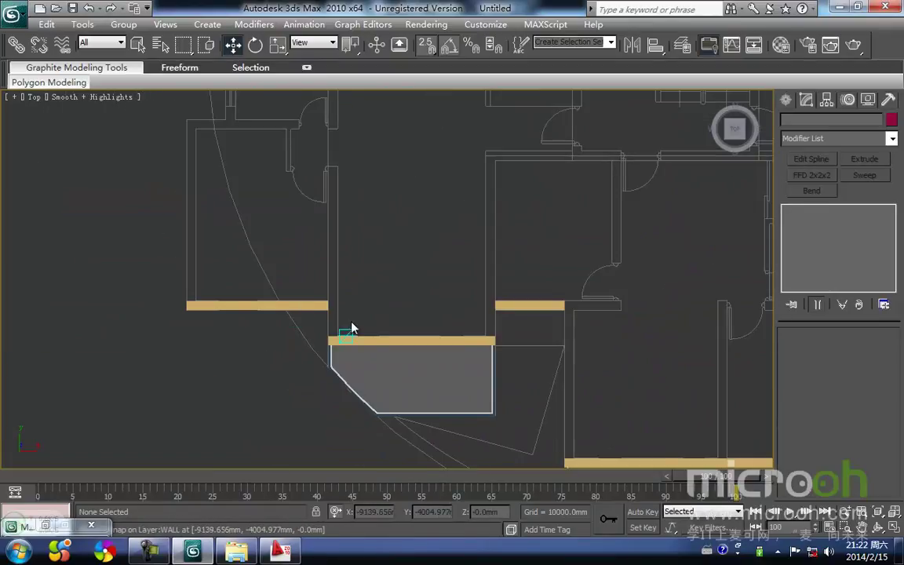
scroll(357, 309, "up", 4)
mouse_move(530, 334)
middle_mouse_down()
mouse_move(444, 349)
mouse_move(454, 381)
middle_mouse_up()
middle_click_drag(493, 322, 411, 363)
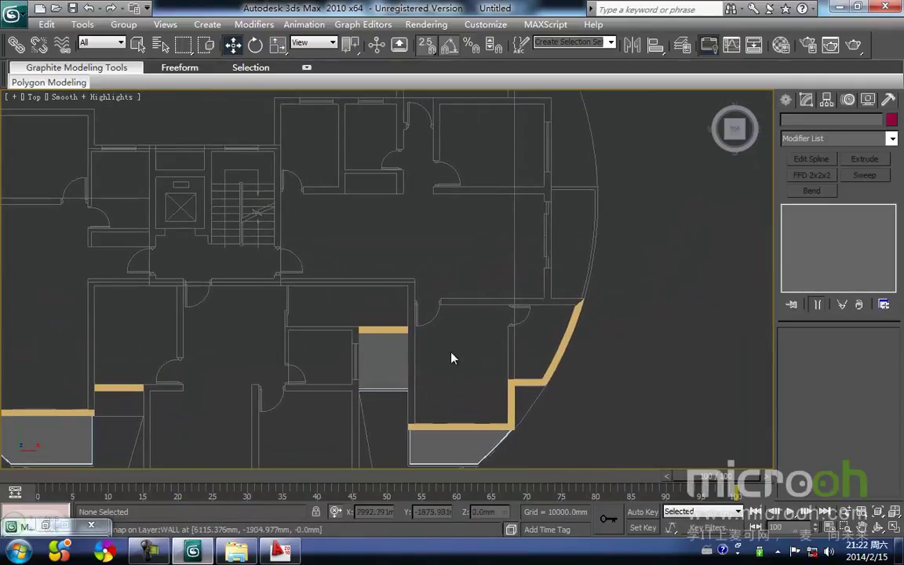
scroll(526, 328, "down", 5)
Review the modelled storey against the full front elevation, in 3D and in the whole floor plan
key("f")
key("z")
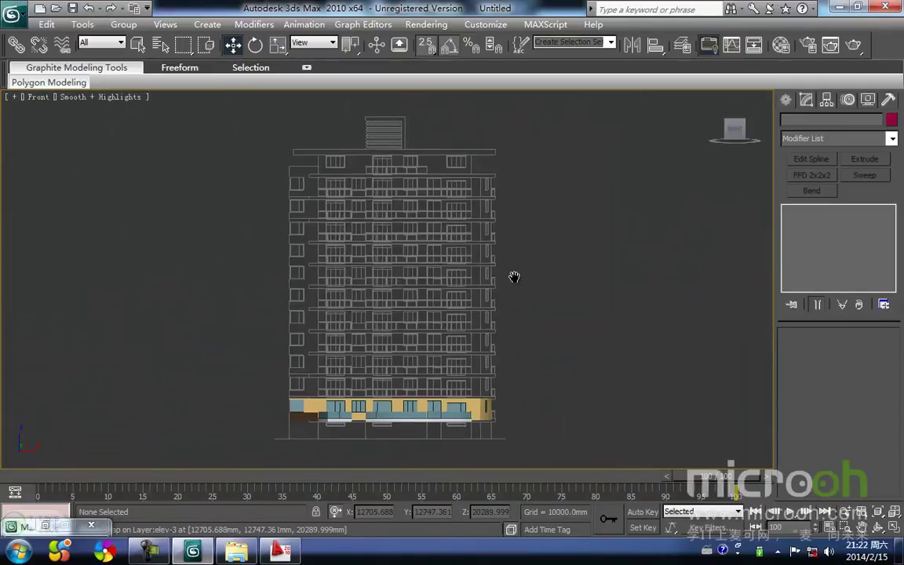
middle_click_drag(510, 281, 528, 269)
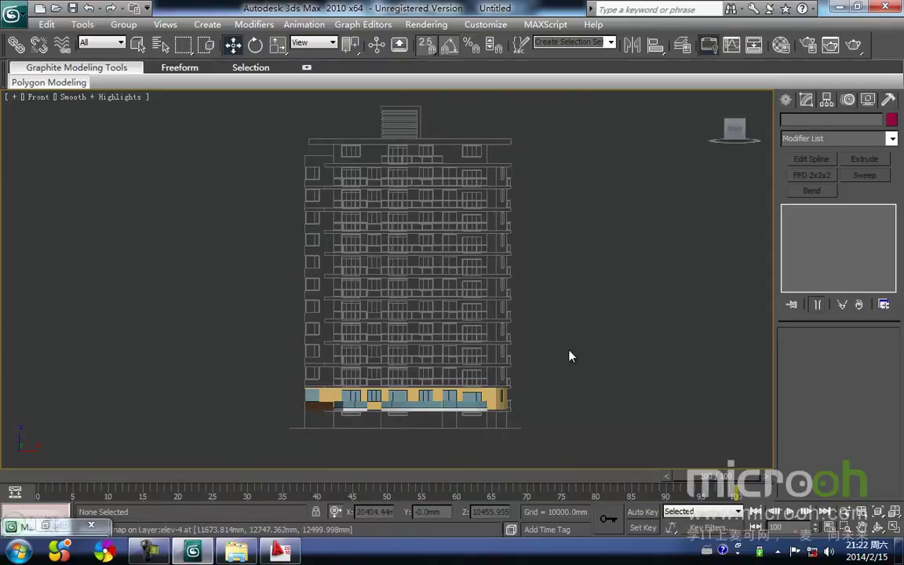
scroll(555, 333, "up", 2)
scroll(410, 365, "up", 2)
scroll(468, 302, "up", 4)
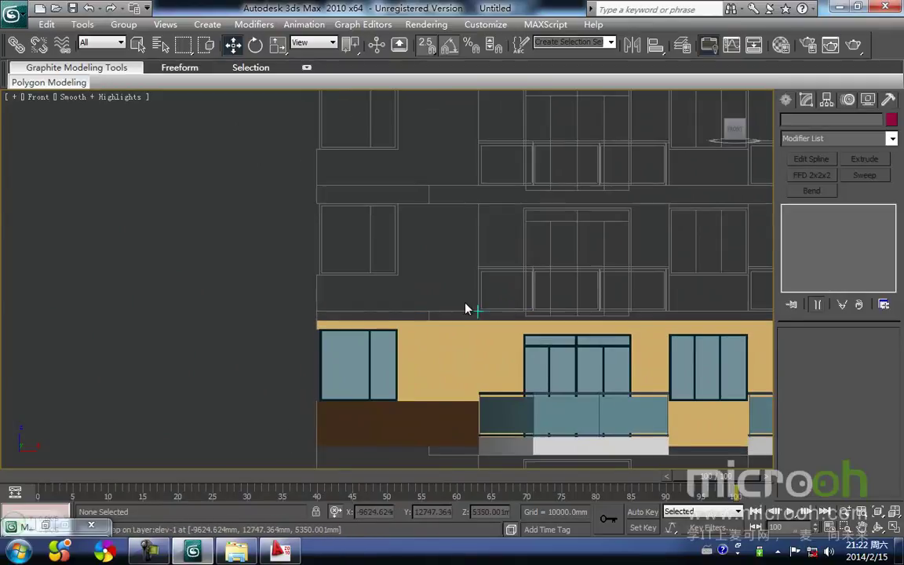
middle_click_drag(468, 309, 378, 287)
scroll(440, 298, "down", 2)
middle_click_drag(439, 298, 480, 289, "alt")
scroll(492, 327, "down", 3)
scroll(470, 331, "up", 2)
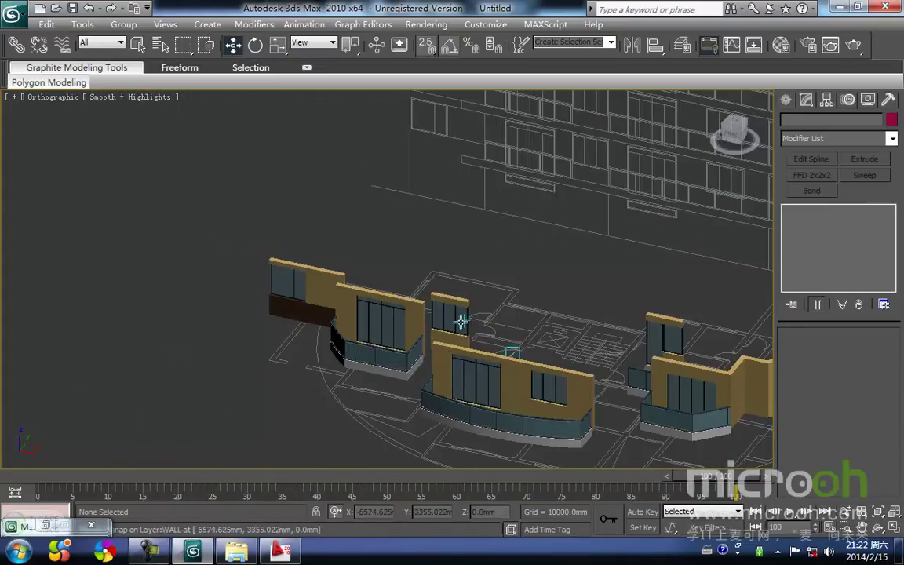
scroll(510, 315, "up", 2)
key("t")
key("z")
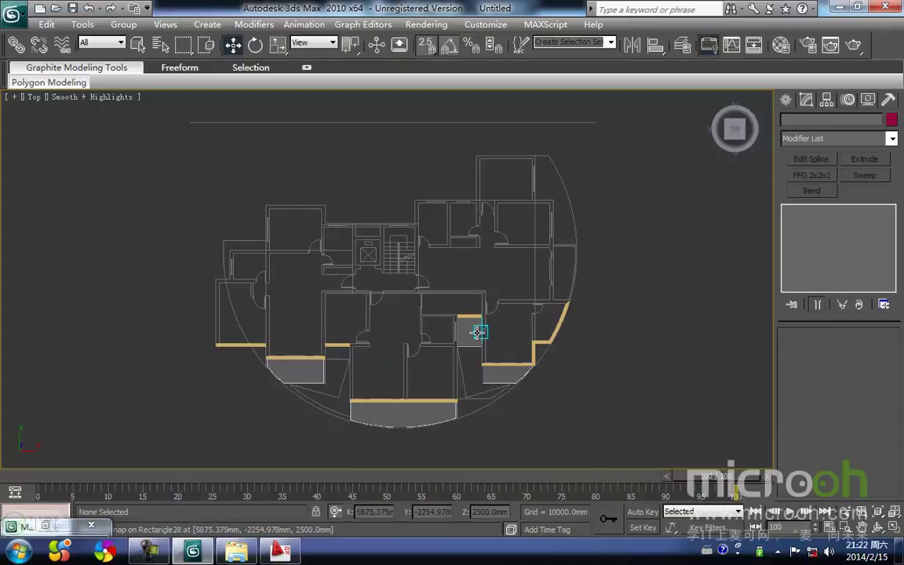